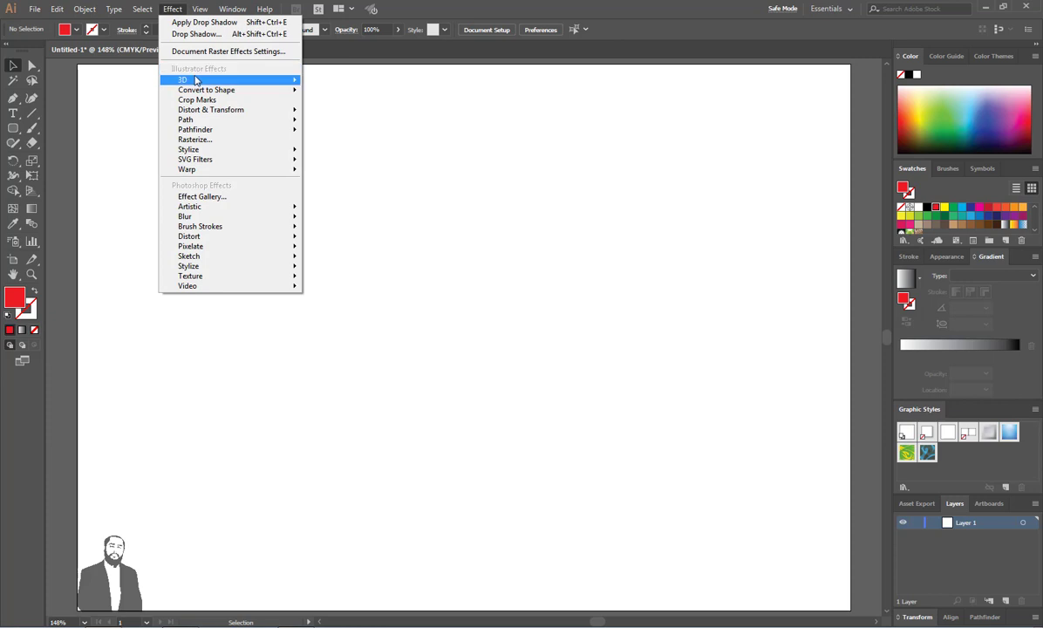
pyautogui.moveTo(184, 77)
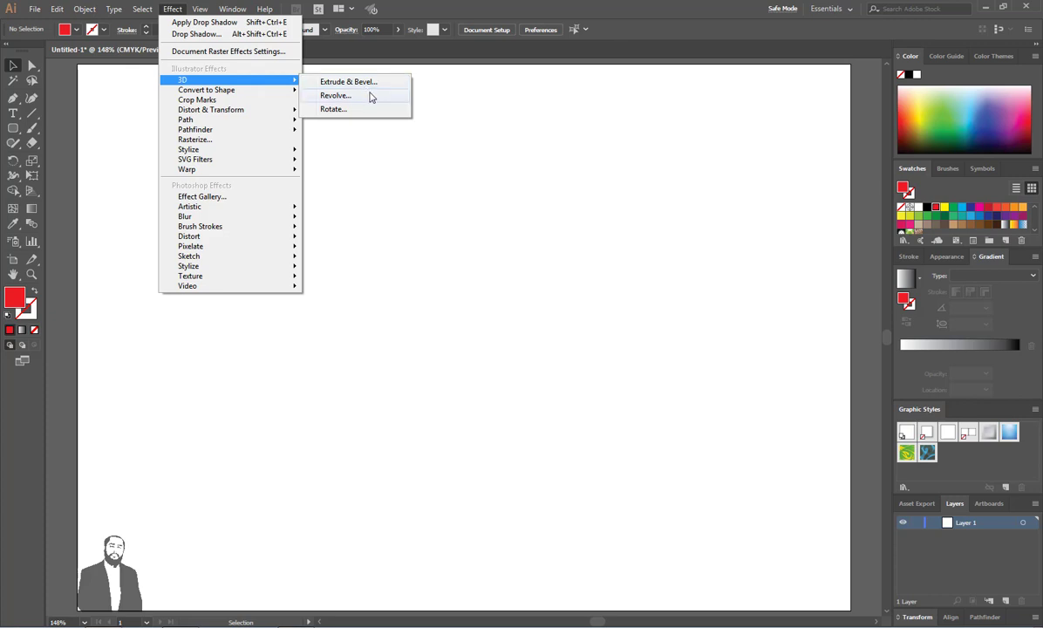
pyautogui.click(415, 85)
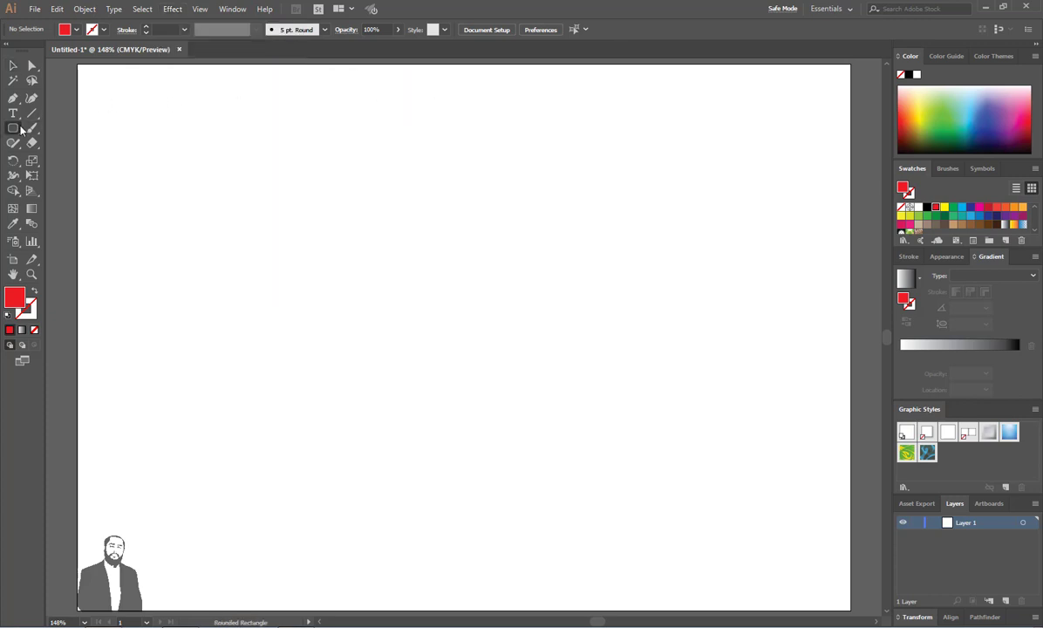
# Draw a rectangle about 262 by 189 pt in the upper part of the artboard and fill it with dark blue.
pyautogui.moveTo(16, 128); pyautogui.dragTo(44, 121)
pyautogui.moveTo(237, 144); pyautogui.dragTo(478, 316)
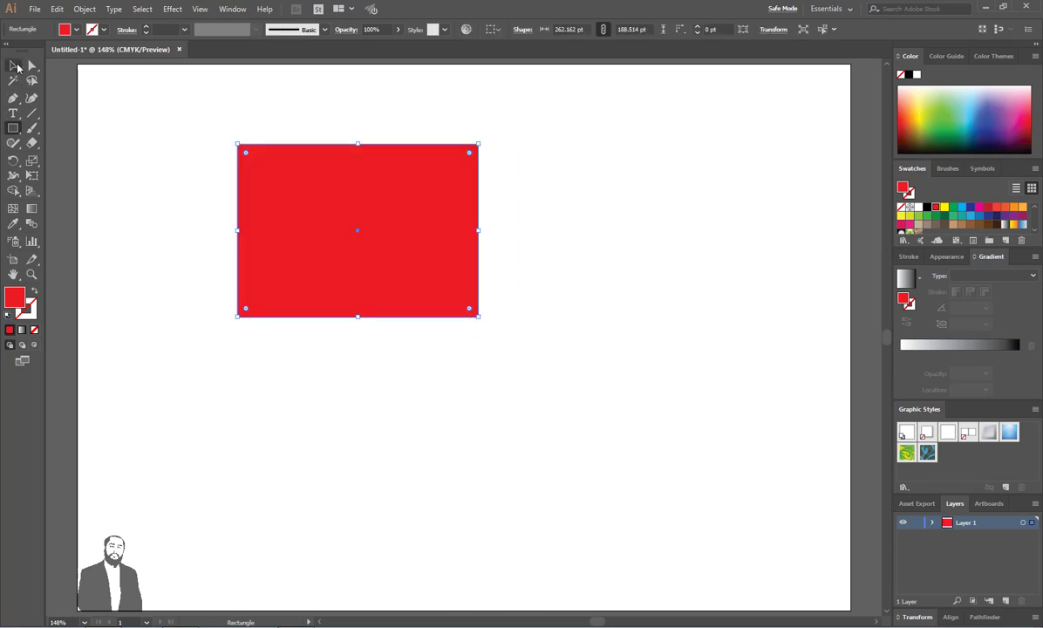
pyautogui.click(13, 65)
pyautogui.moveTo(279, 228); pyautogui.dragTo(301, 187)
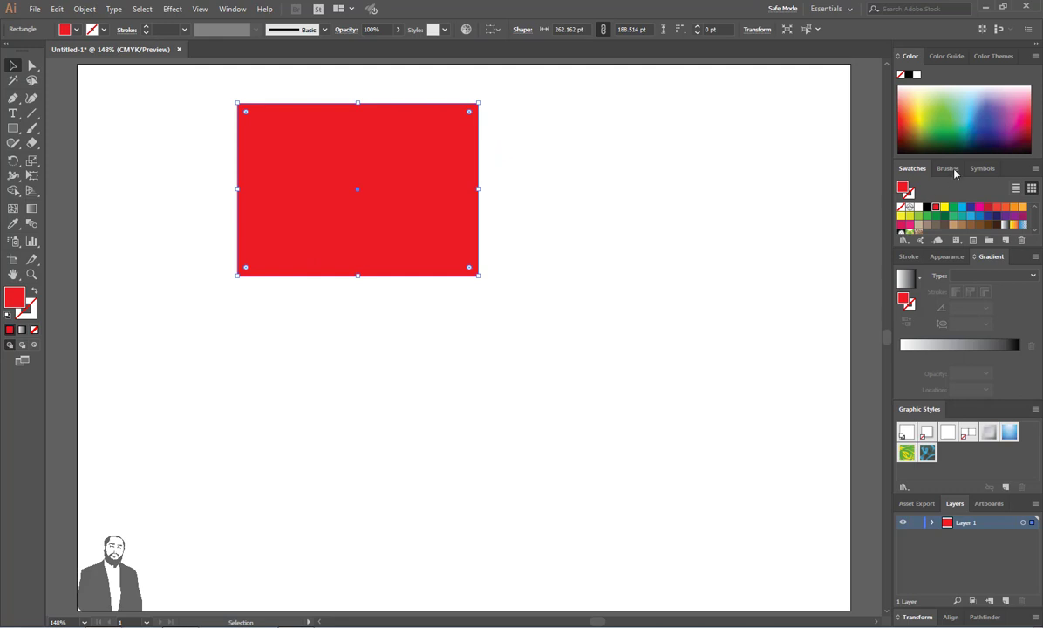
pyautogui.click(994, 125)
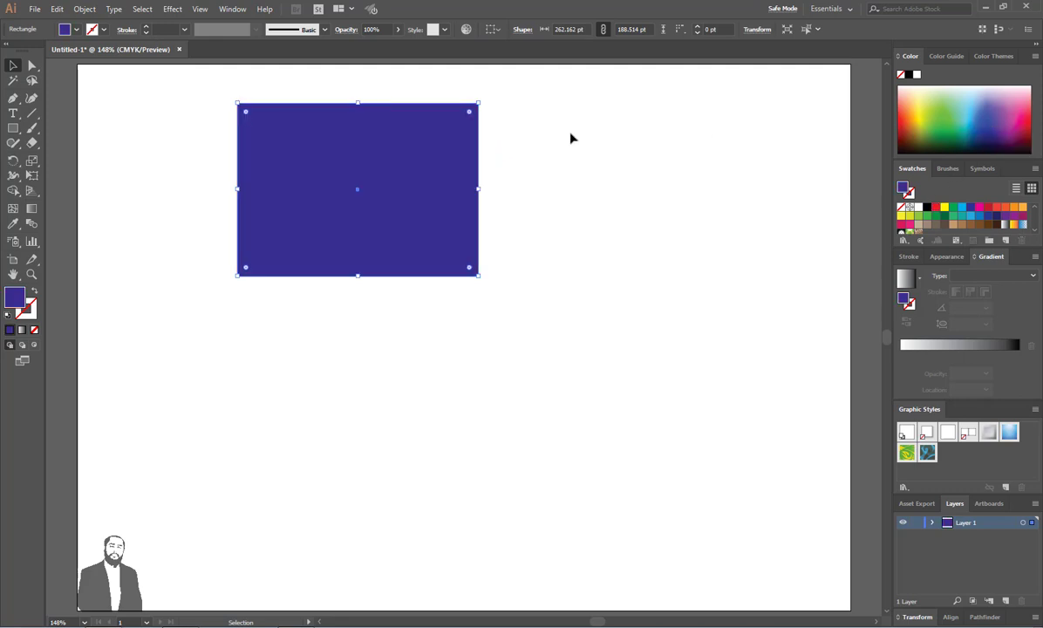
# Start a 3D Extrude & Bevel effect on the blue rectangle with the preview turned on.
pyautogui.click(174, 10)
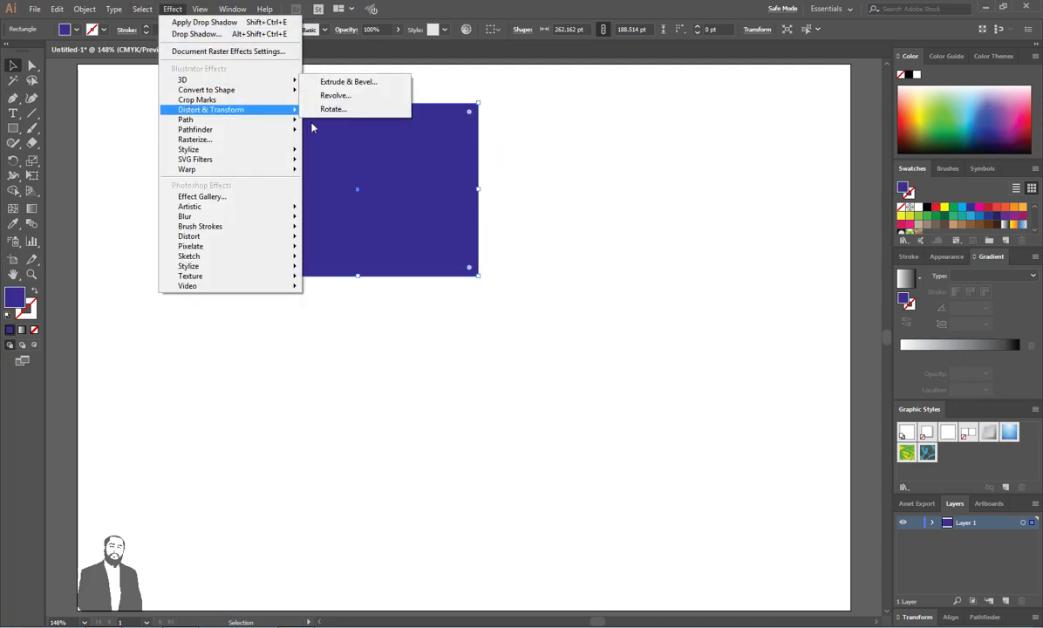
pyautogui.moveTo(275, 79)
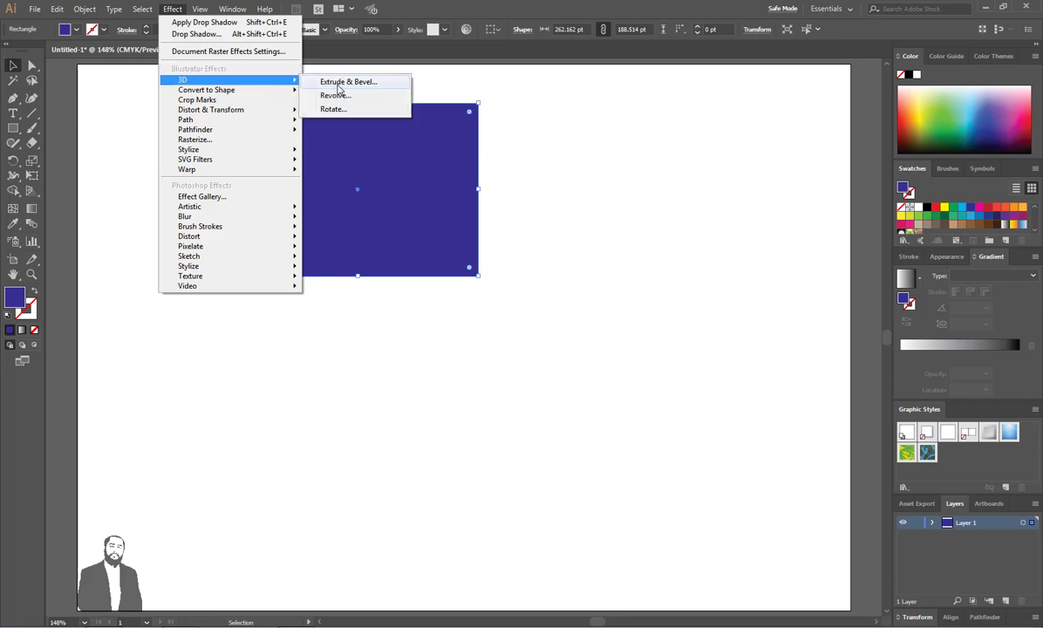
pyautogui.click(349, 82)
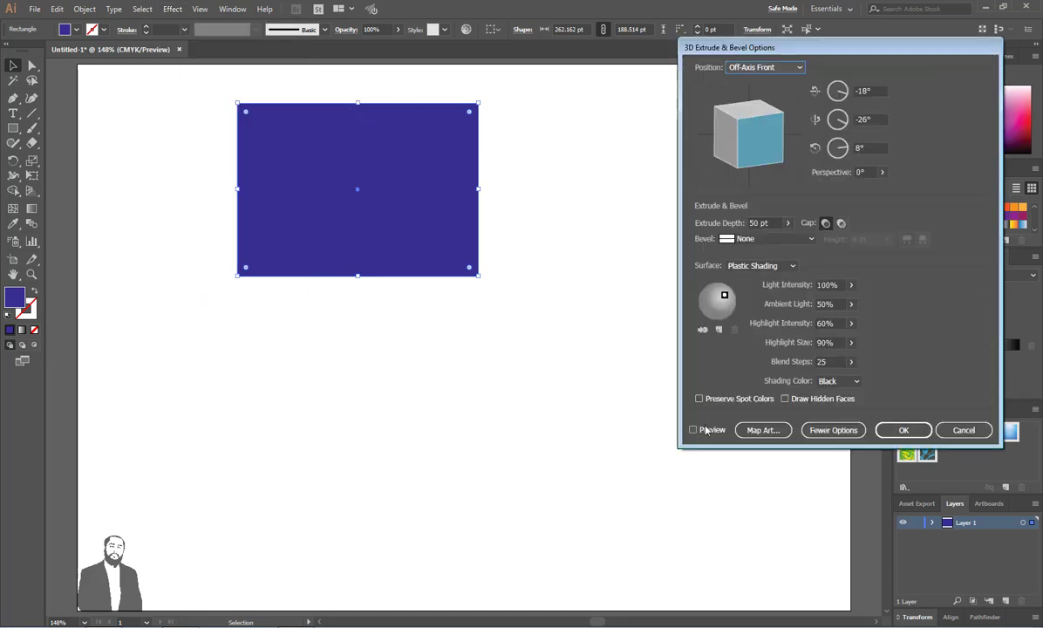
pyautogui.click(694, 430)
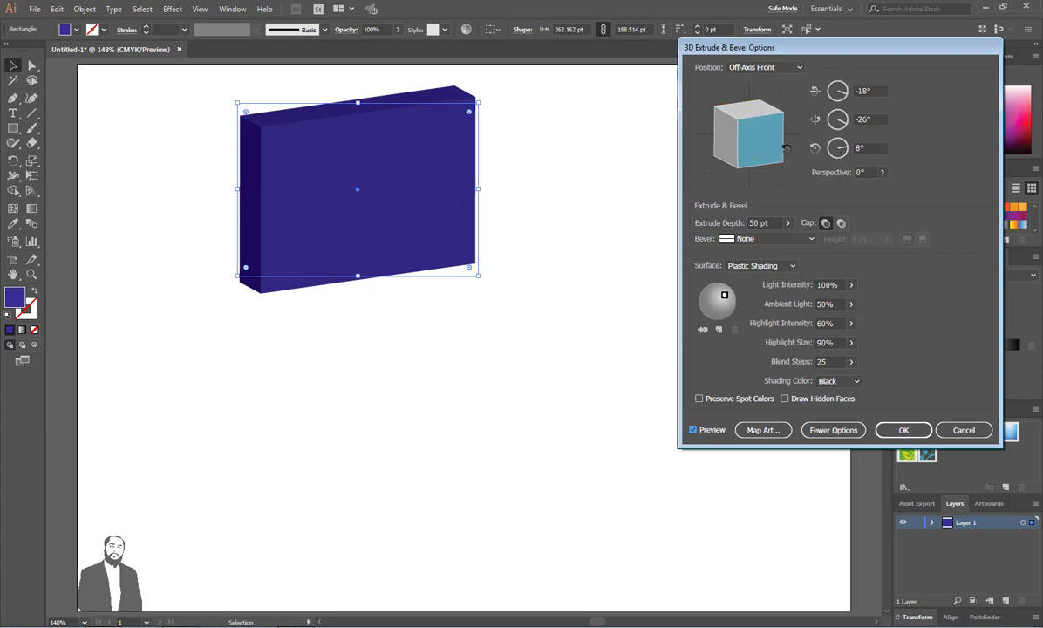
# Rotate the extruded rectangle freely to about 31°, -13° and 17° around its three axes.
pyautogui.click(845, 83)
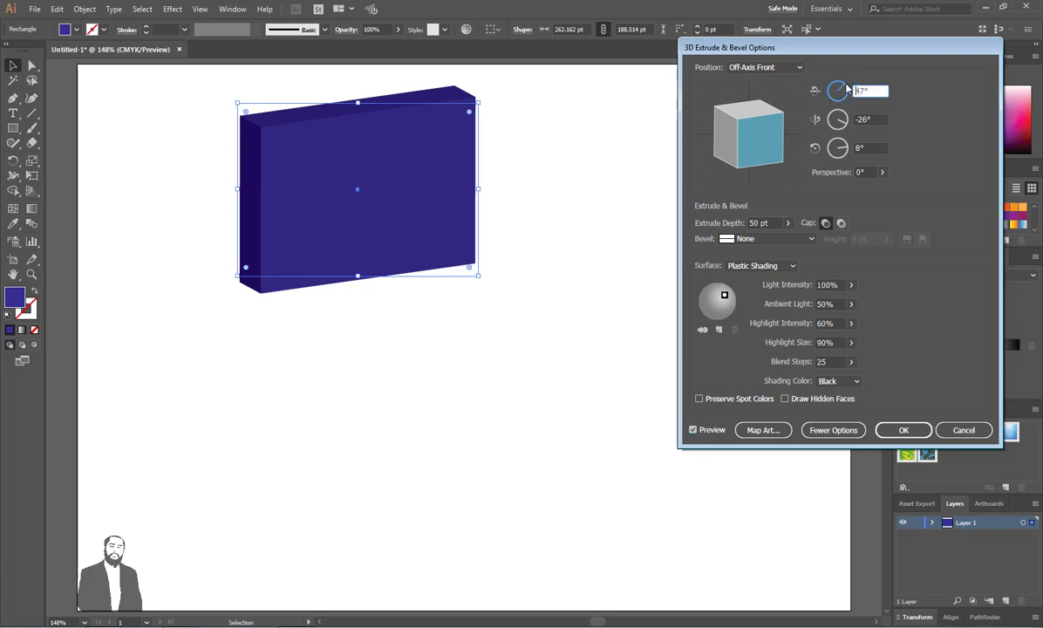
pyautogui.click(848, 89)
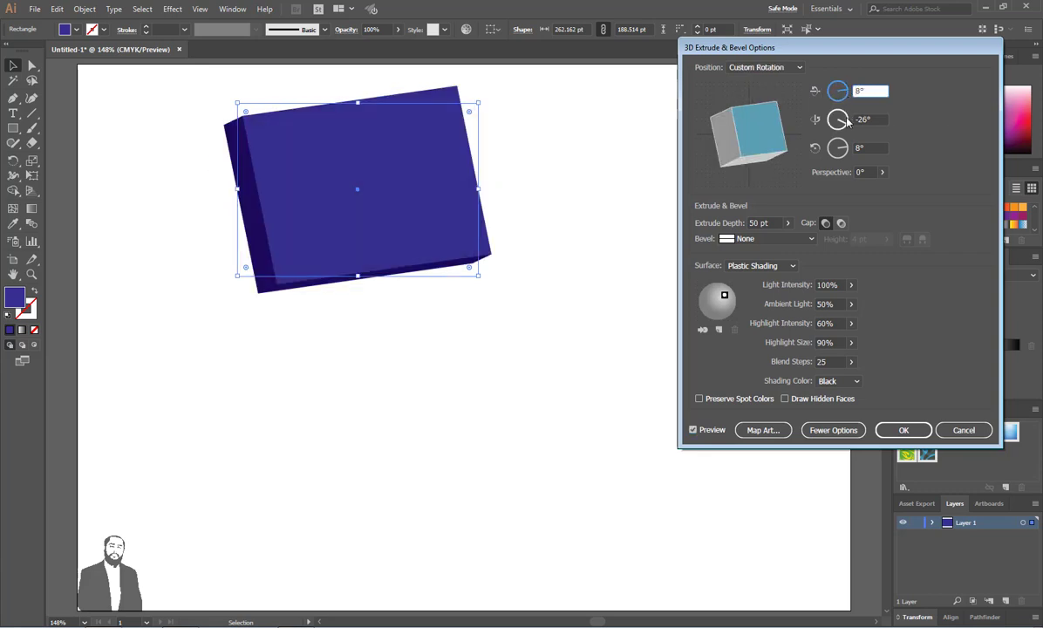
pyautogui.press('Tab')
pyautogui.press('Tab')
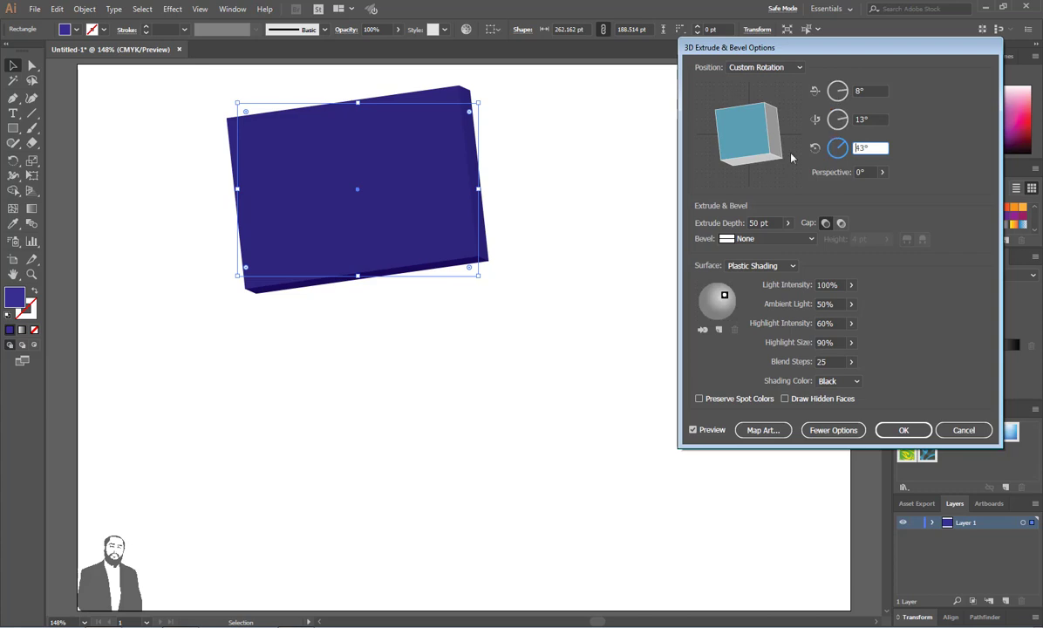
pyautogui.moveTo(771, 123)
pyautogui.mouseDown()
pyautogui.moveTo(751, 123)
pyautogui.moveTo(770, 131)
pyautogui.moveTo(759, 113)
pyautogui.mouseUp()
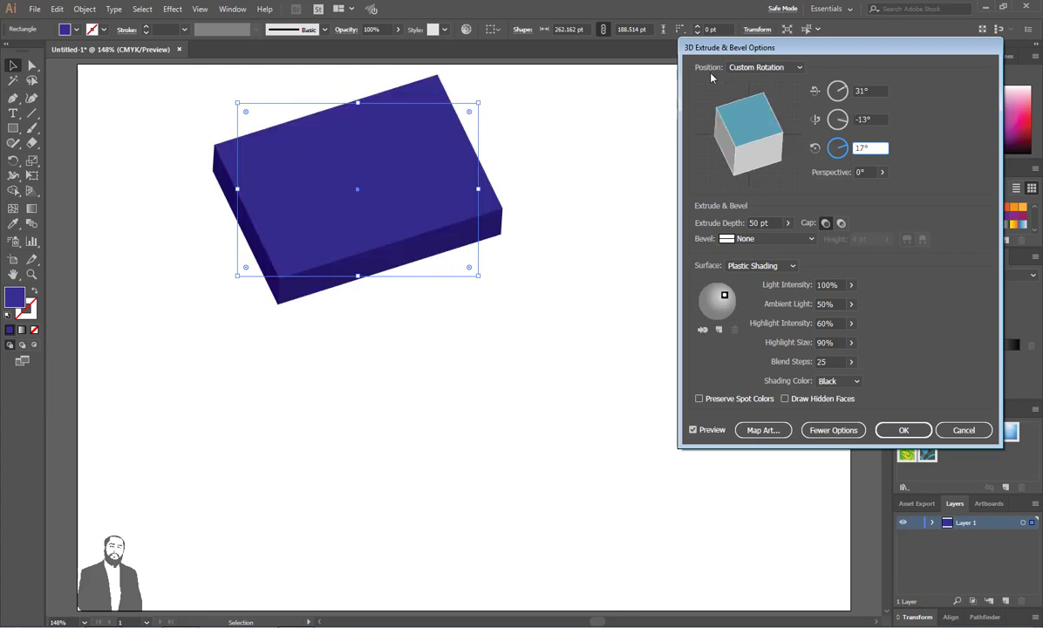
# Try the preset positions Front, Back, Left, Right, Top, Bottom and Off-Axis Front on the extruded rectangle.
pyautogui.click(781, 70)
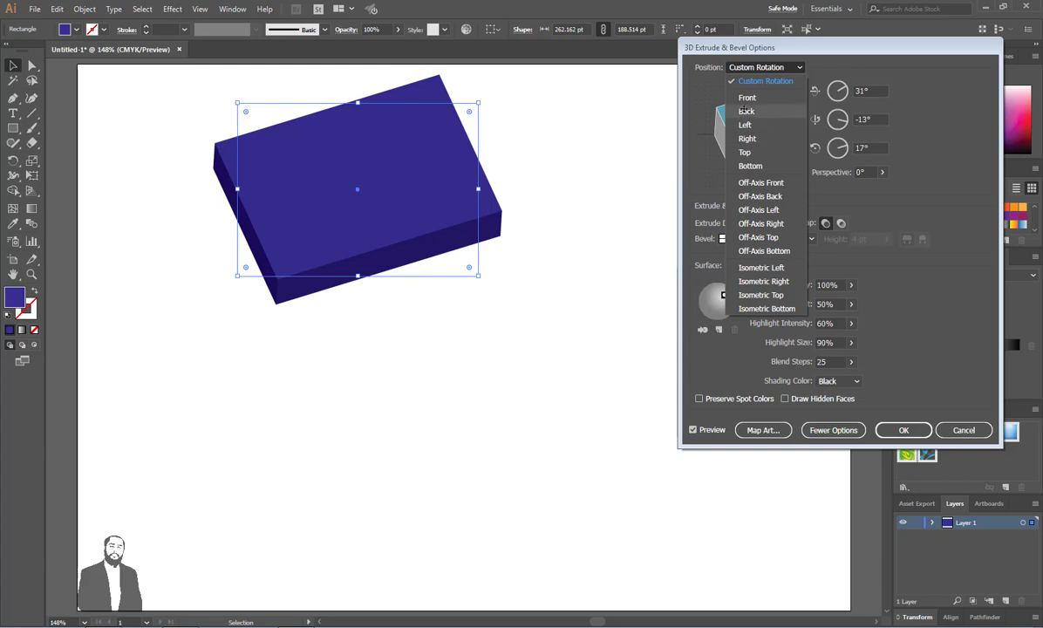
pyautogui.click(742, 97)
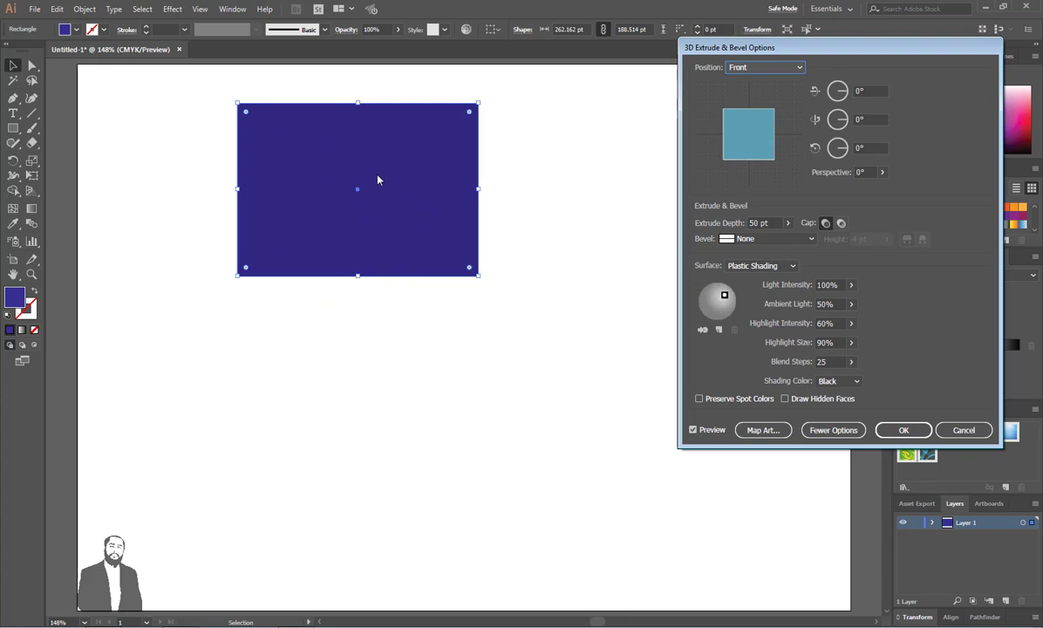
pyautogui.click(741, 66)
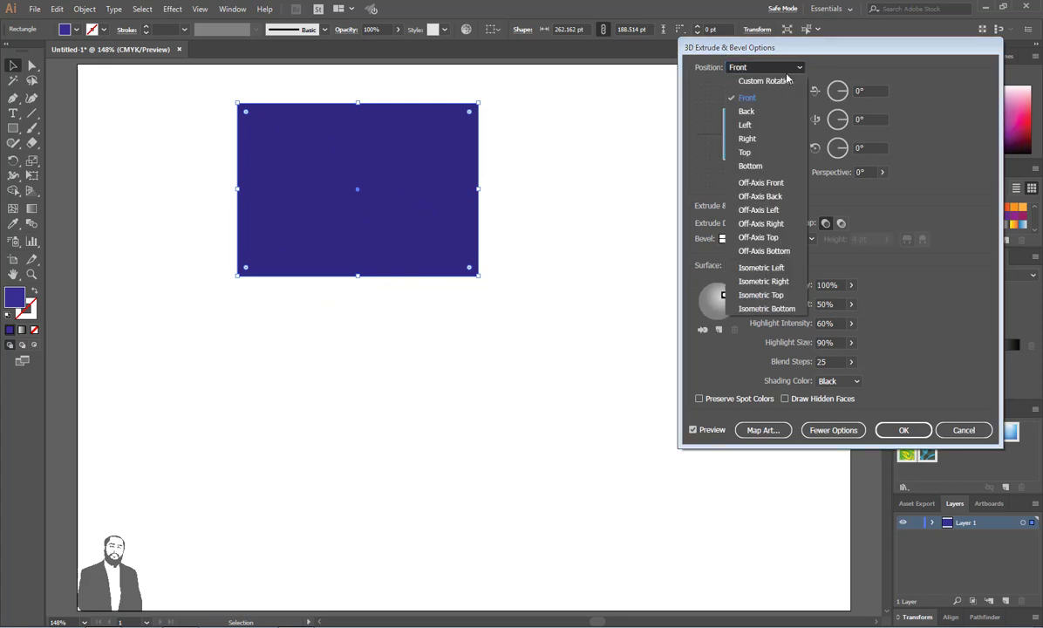
pyautogui.click(743, 112)
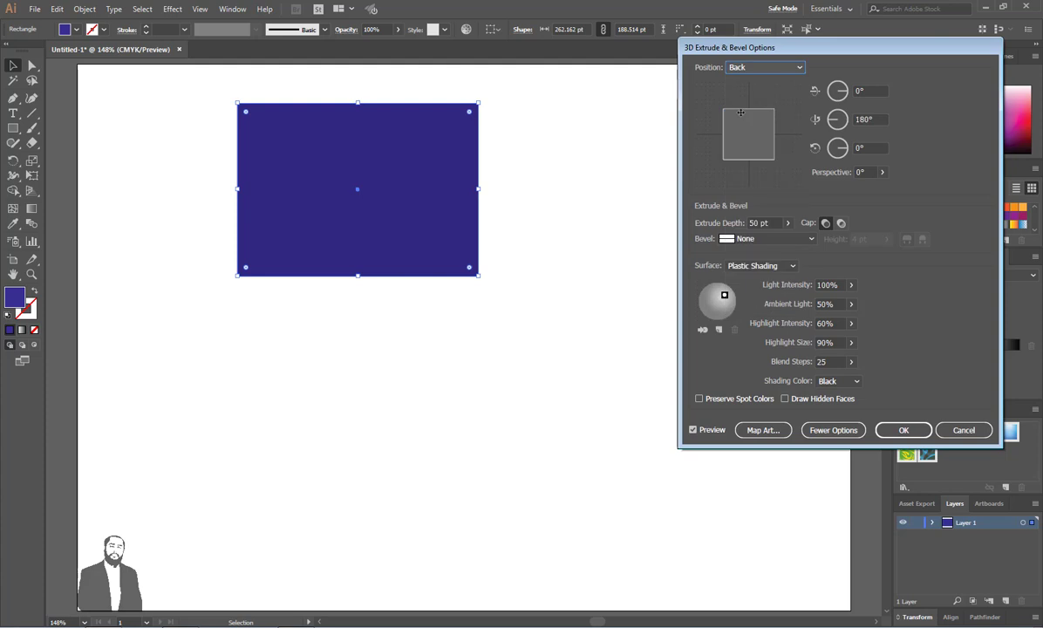
pyautogui.click(773, 74)
pyautogui.click(762, 125)
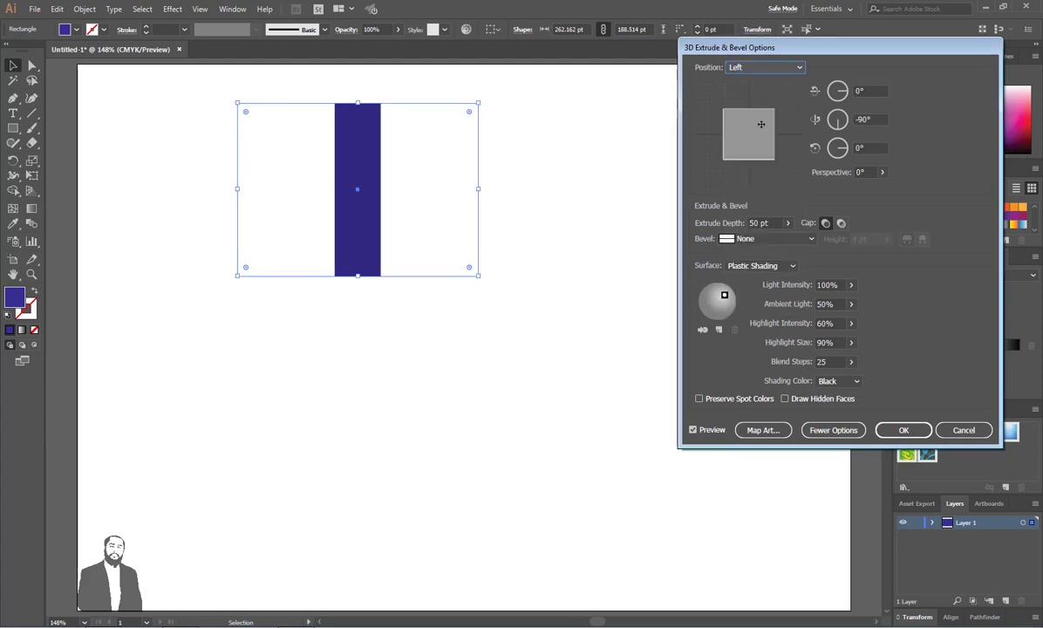
pyautogui.click(779, 73)
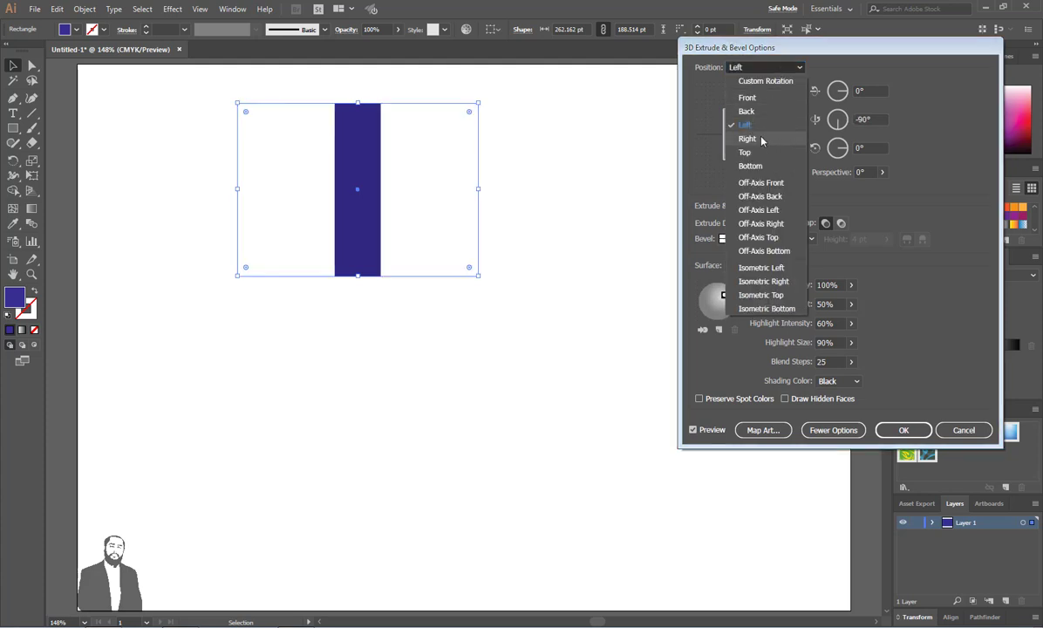
pyautogui.click(711, 136)
pyautogui.click(774, 74)
pyautogui.click(713, 149)
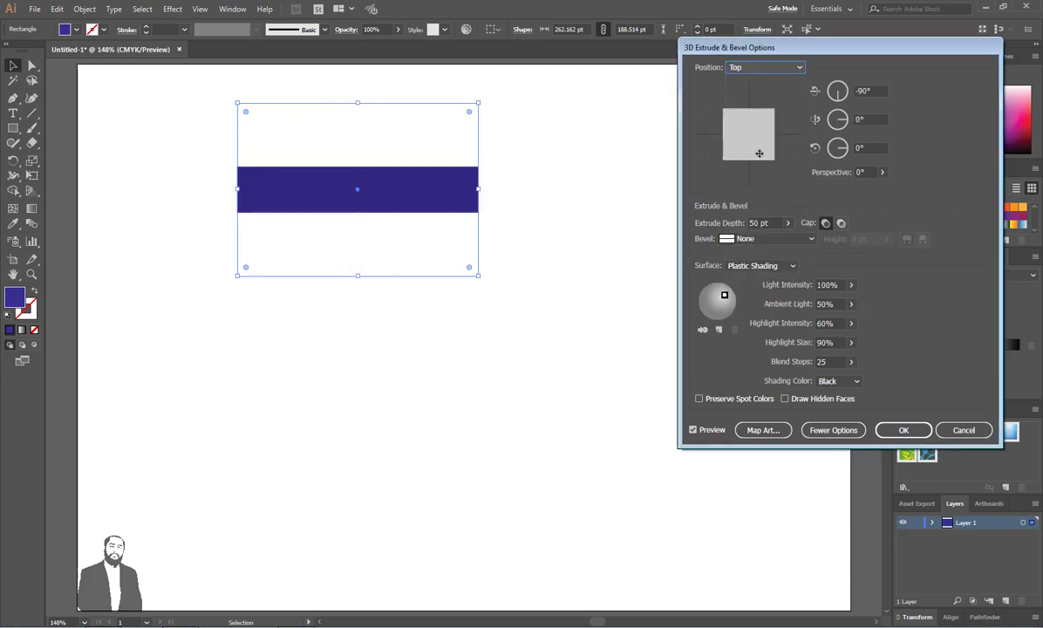
pyautogui.click(764, 70)
pyautogui.click(752, 166)
pyautogui.click(764, 68)
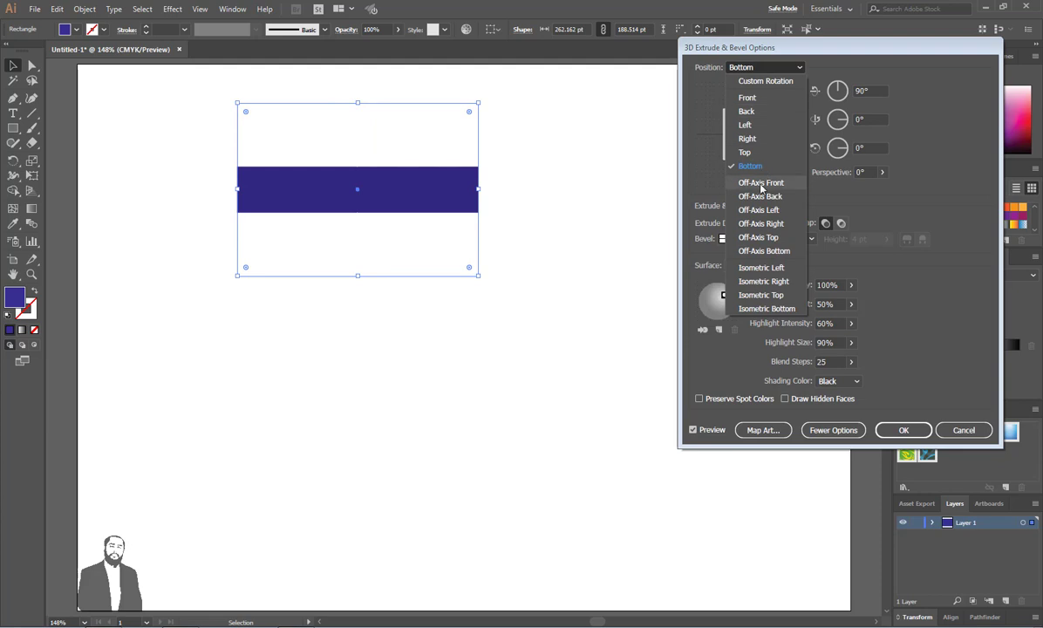
pyautogui.click(761, 180)
# Switch the position to Custom Rotation and turn the box to about 25°, -24° and 9°.
pyautogui.click(764, 69)
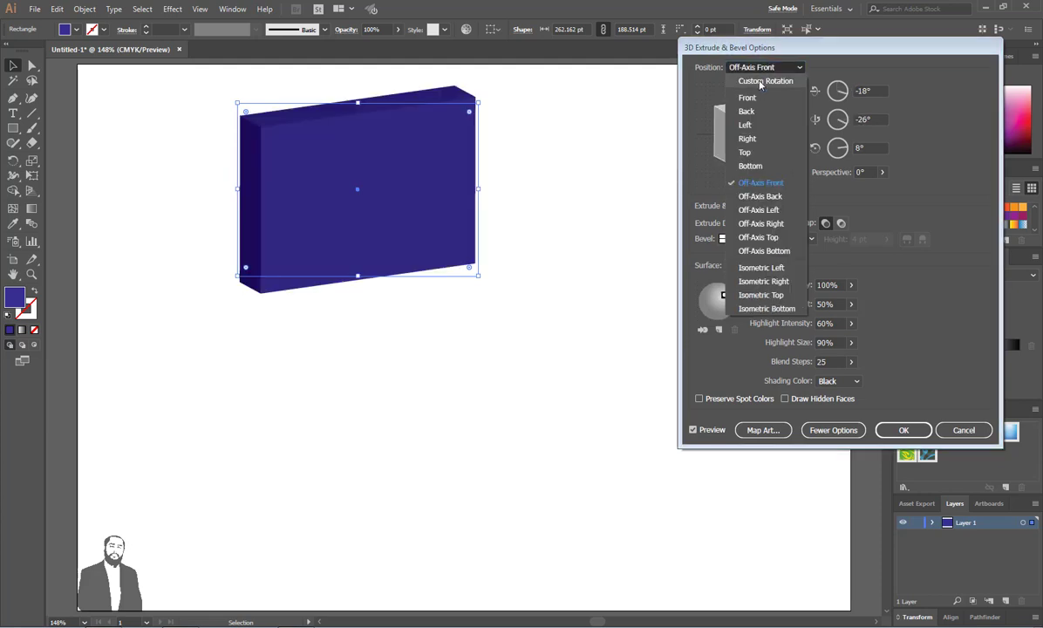
pyautogui.click(759, 82)
pyautogui.moveTo(768, 123); pyautogui.dragTo(769, 152)
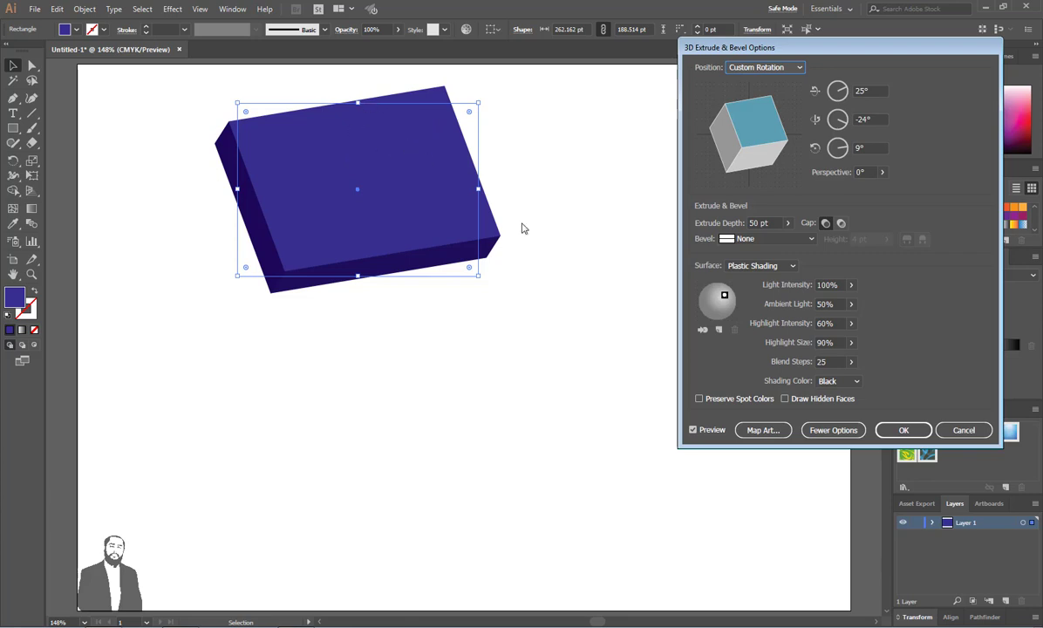
# Try a perspective of about 127° on the box and return it to 0°.
pyautogui.click(883, 173)
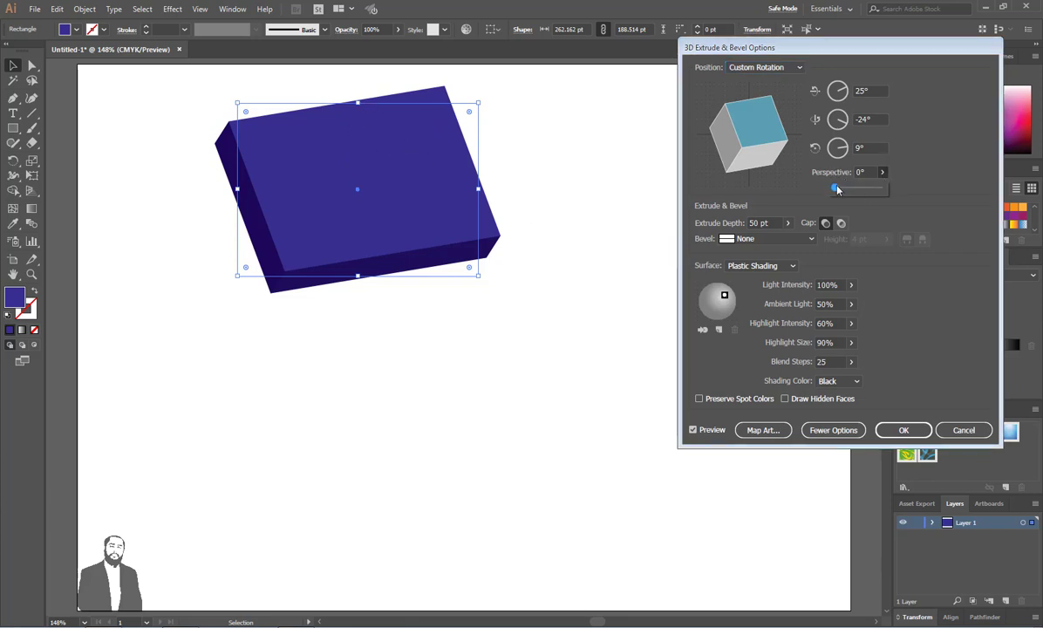
pyautogui.moveTo(835, 189); pyautogui.dragTo(873, 189)
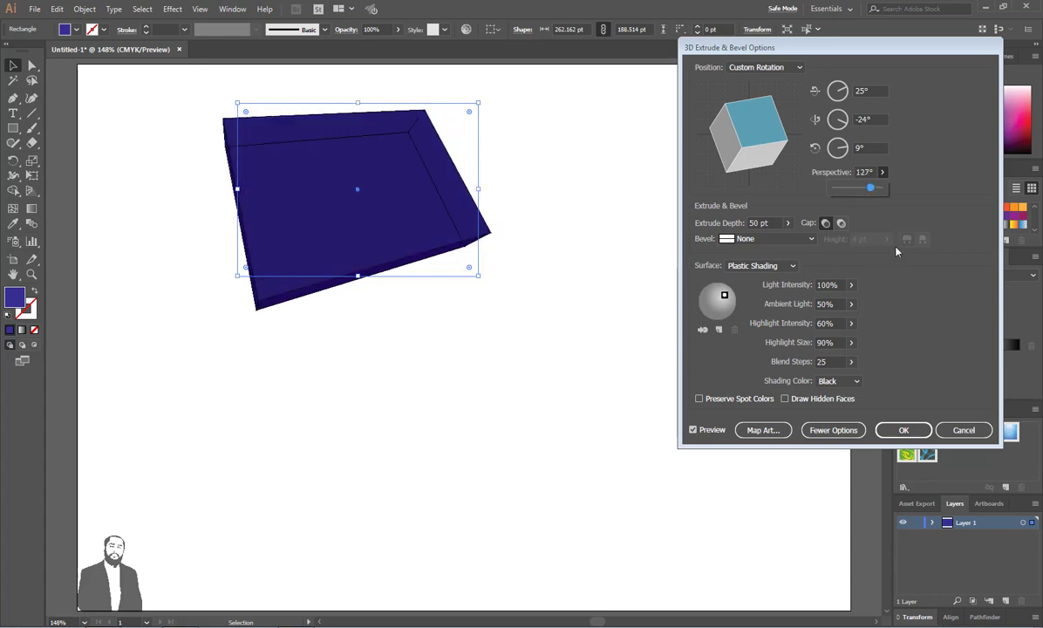
pyautogui.moveTo(870, 189); pyautogui.dragTo(833, 191)
pyautogui.click(924, 172)
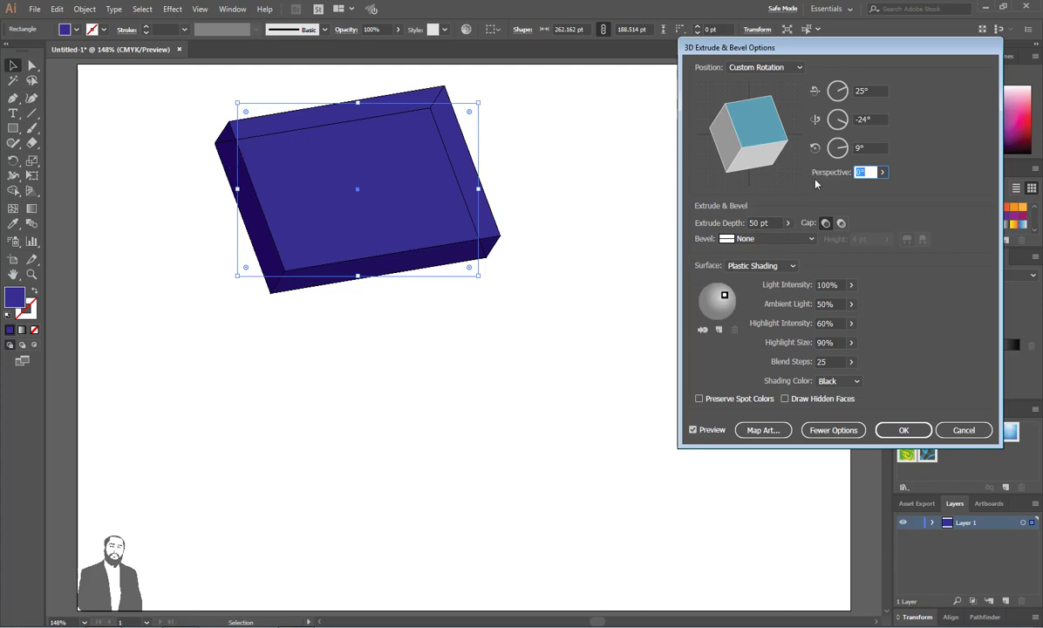
# Set the extrude depth to 111 pt and try the hollow cap before restoring the solid one.
pyautogui.click(790, 226)
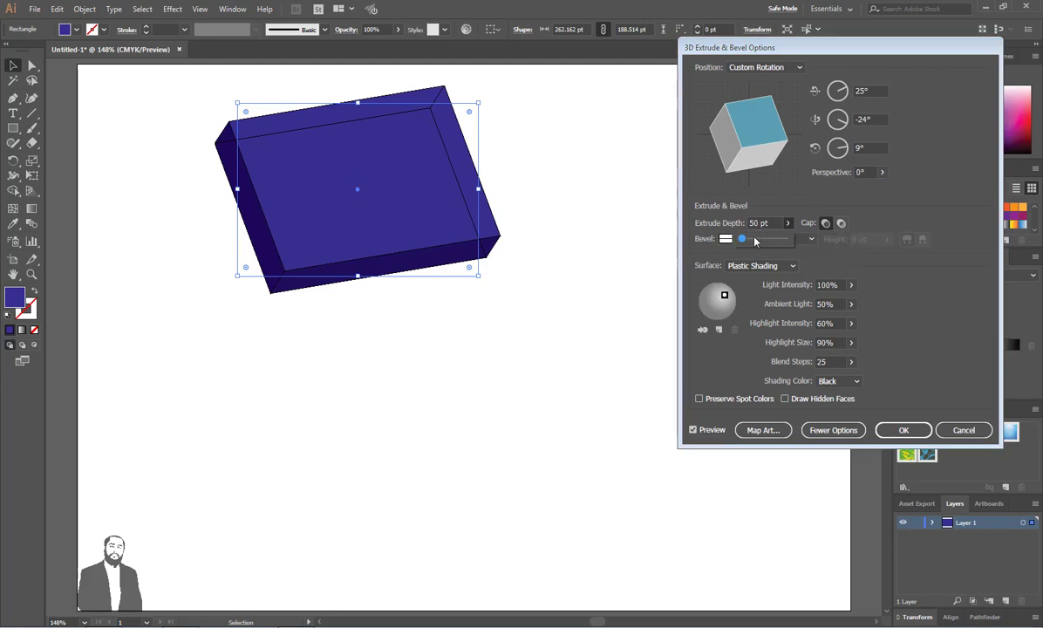
pyautogui.moveTo(748, 243)
pyautogui.mouseDown()
pyautogui.moveTo(773, 244)
pyautogui.moveTo(741, 243)
pyautogui.mouseUp()
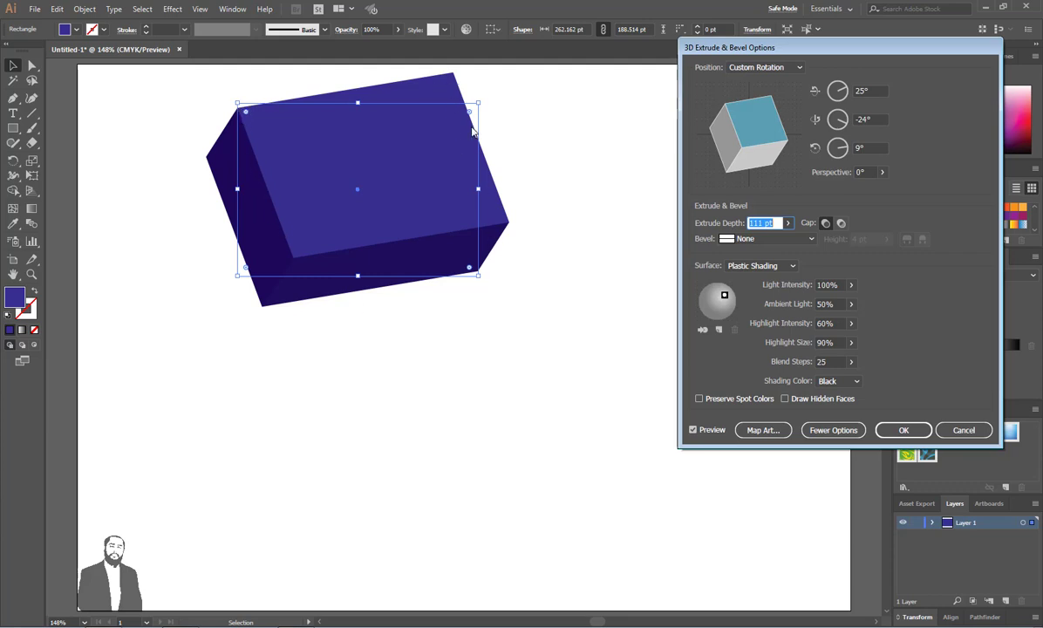
pyautogui.click(841, 223)
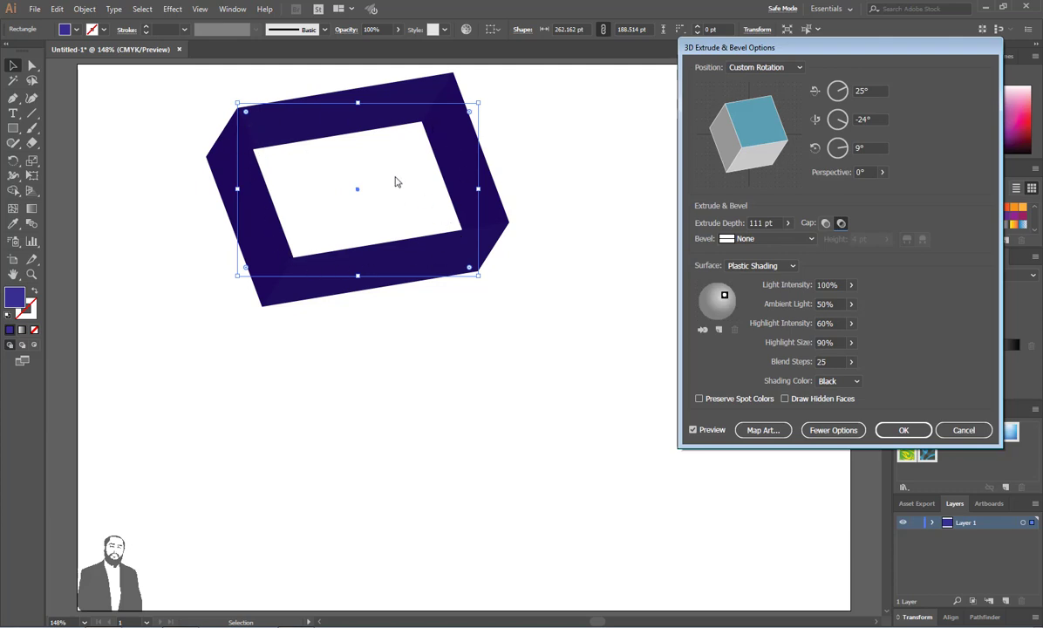
pyautogui.click(826, 224)
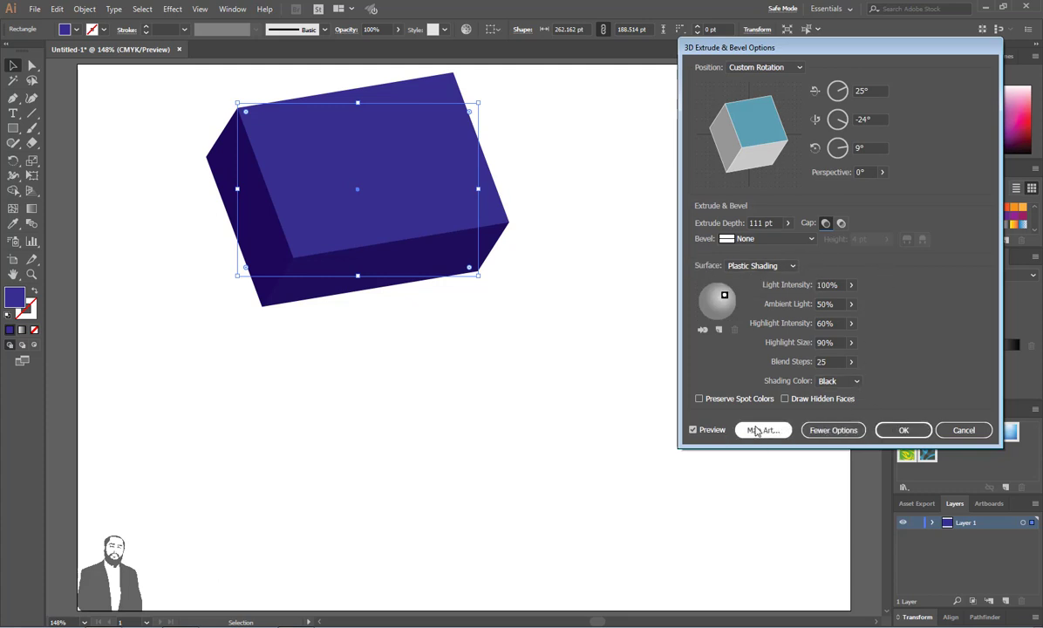
# Collapse and re-expand the surface lighting options, and apply the Extrude & Bevel effect to the rectangle.
pyautogui.click(839, 436)
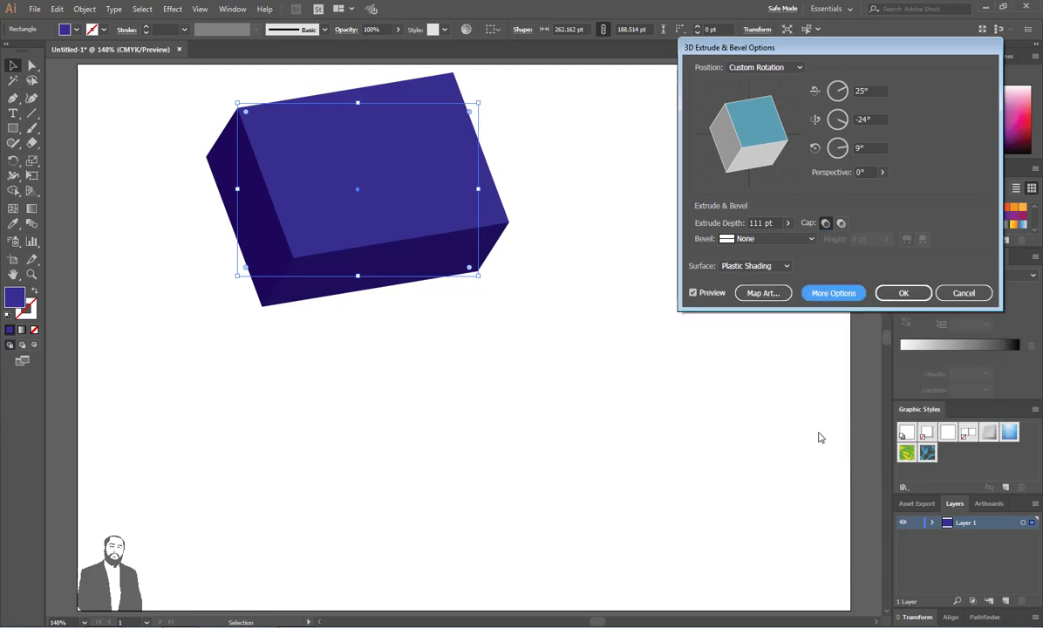
pyautogui.click(835, 293)
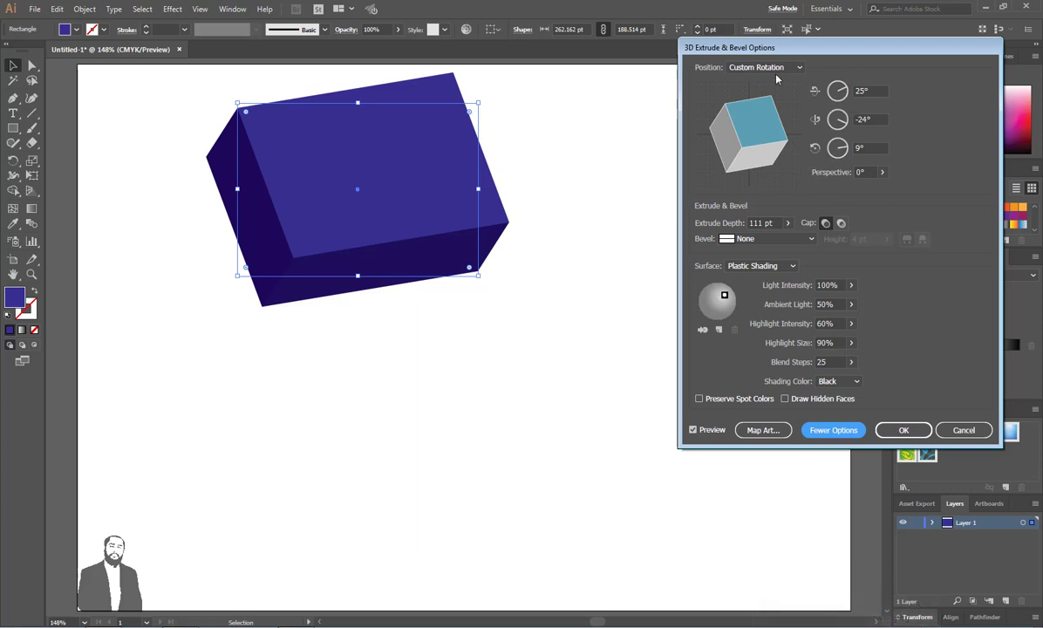
pyautogui.click(903, 430)
# Move the extruded box toward the middle of the artboard and delete it.
pyautogui.moveTo(377, 184); pyautogui.dragTo(416, 281)
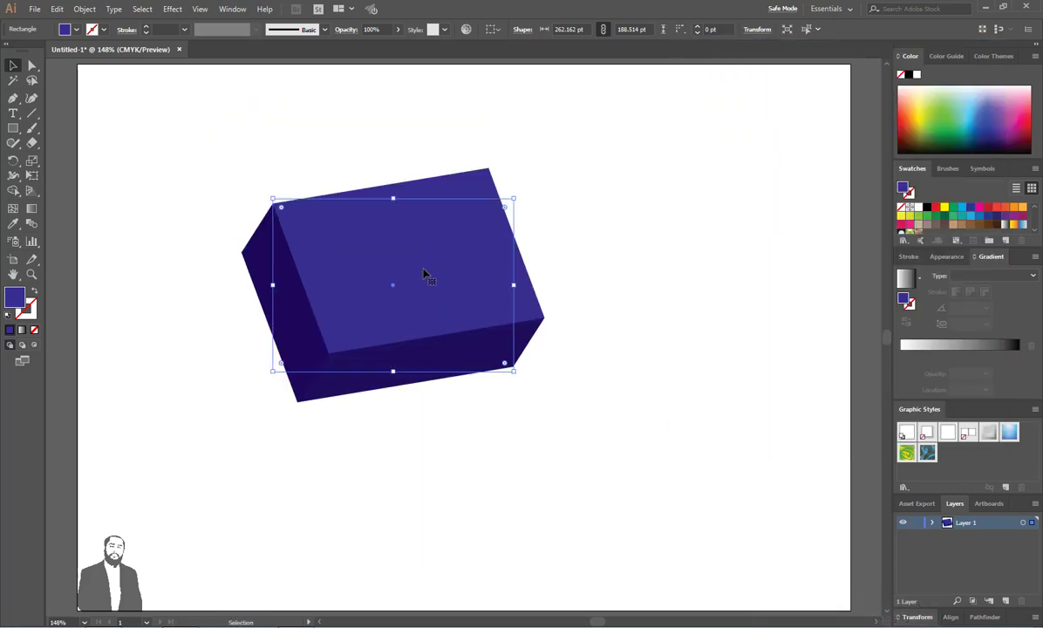
pyautogui.press('Delete')
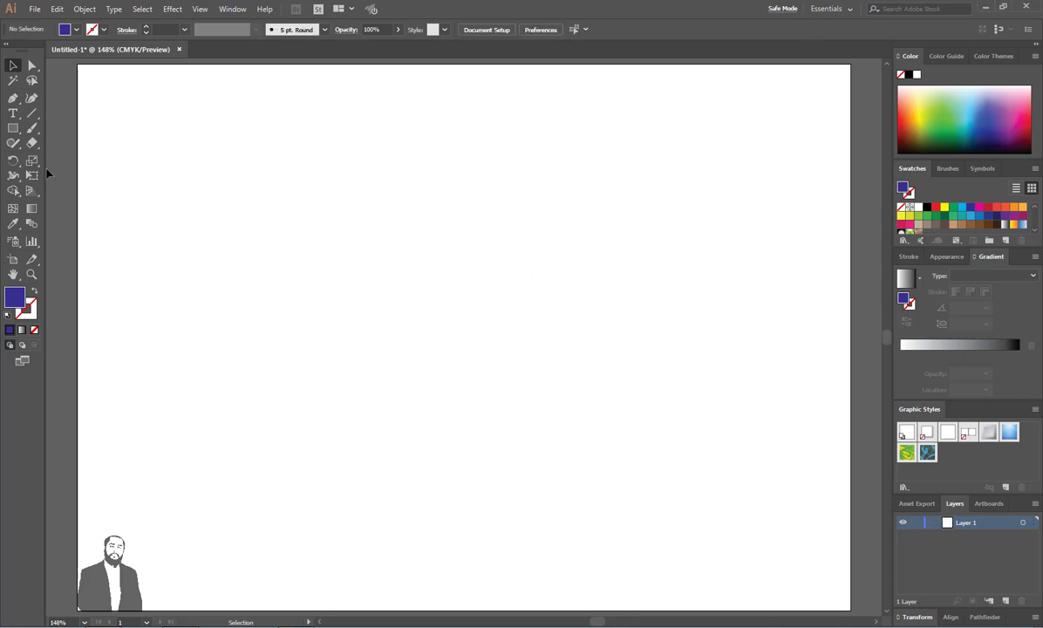
# Add the text "Pashto Services Online" in the upper part of the artboard and enlarge it to about 32 pt.
pyautogui.click(14, 113)
pyautogui.click(241, 218)
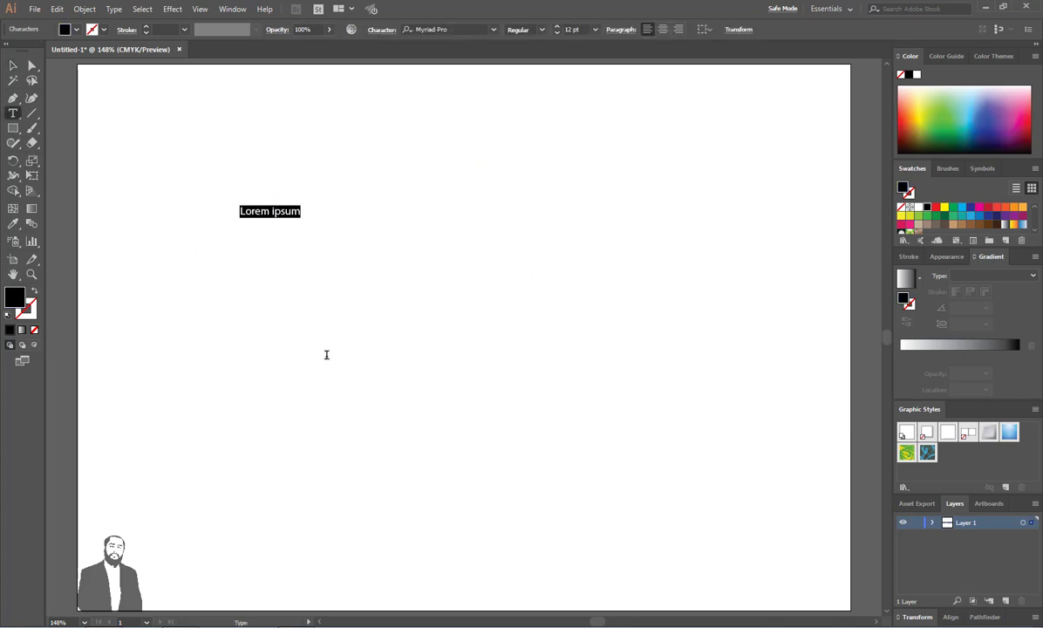
pyautogui.write('Pashto Services Online')
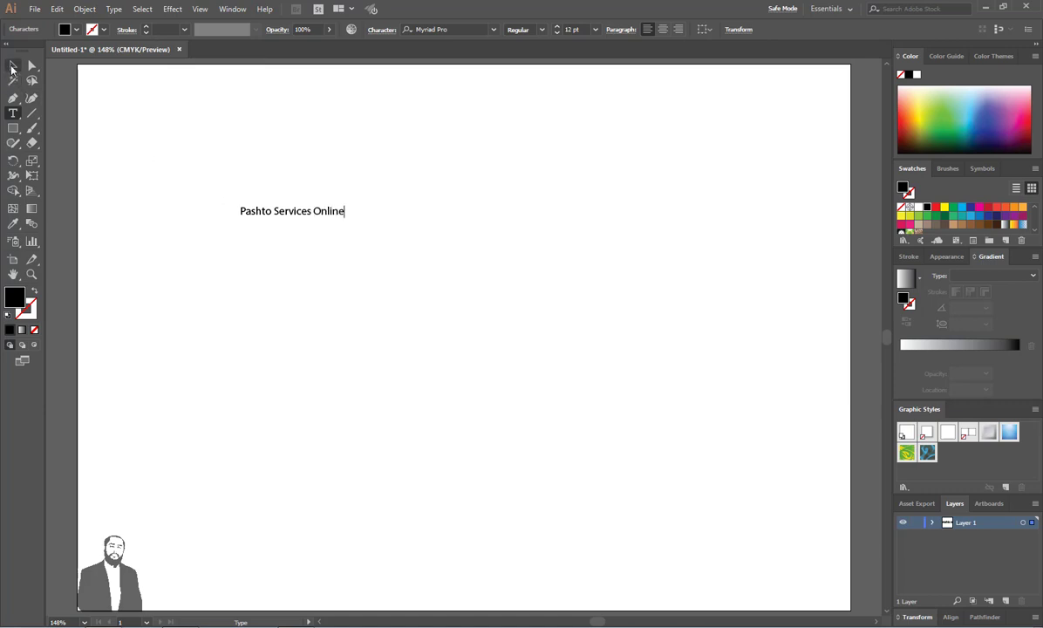
pyautogui.click(13, 66)
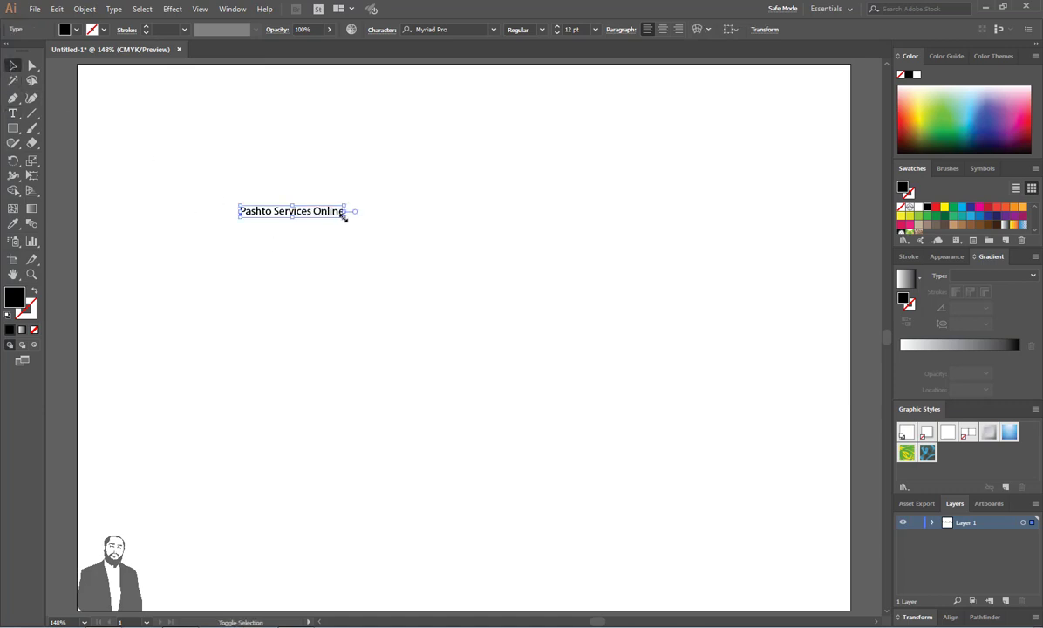
pyautogui.moveTo(343, 217); pyautogui.dragTo(513, 290)
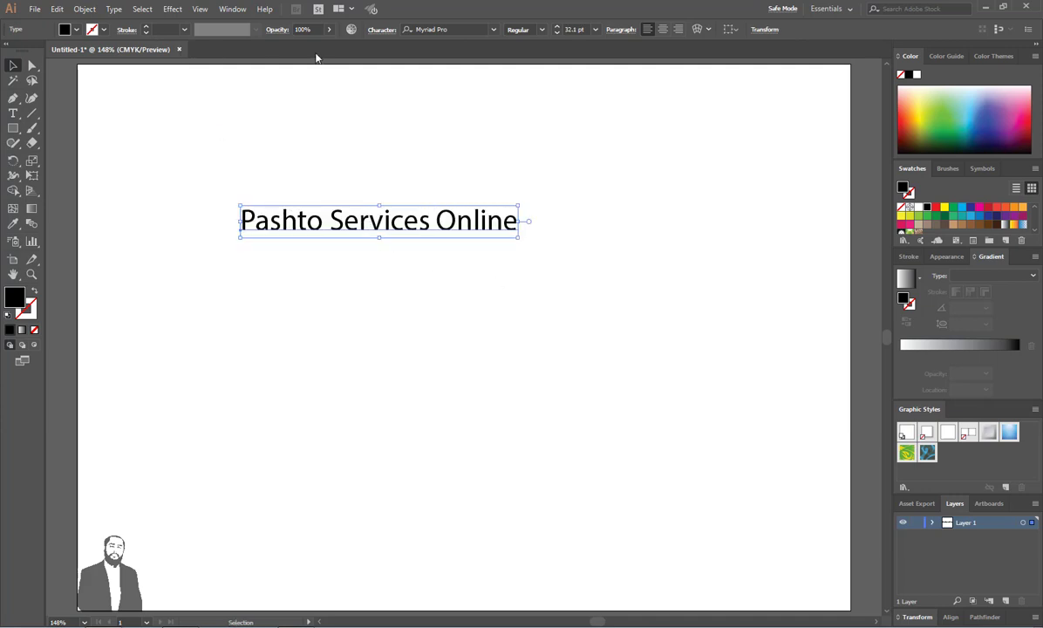
# Change the text's font to Arial Black.
pyautogui.click(432, 30)
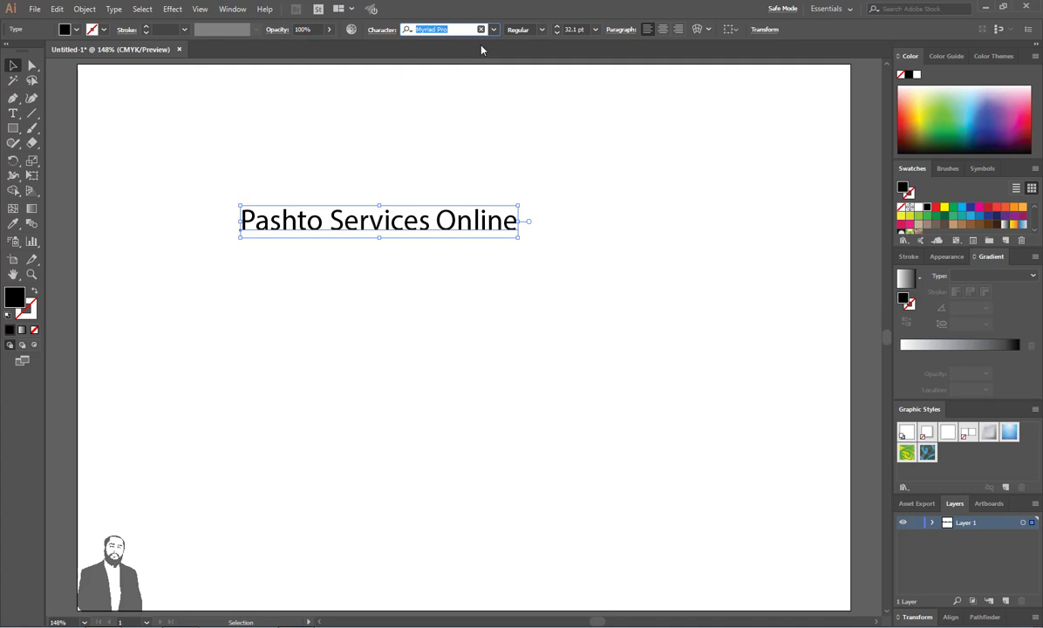
pyautogui.write('arial')
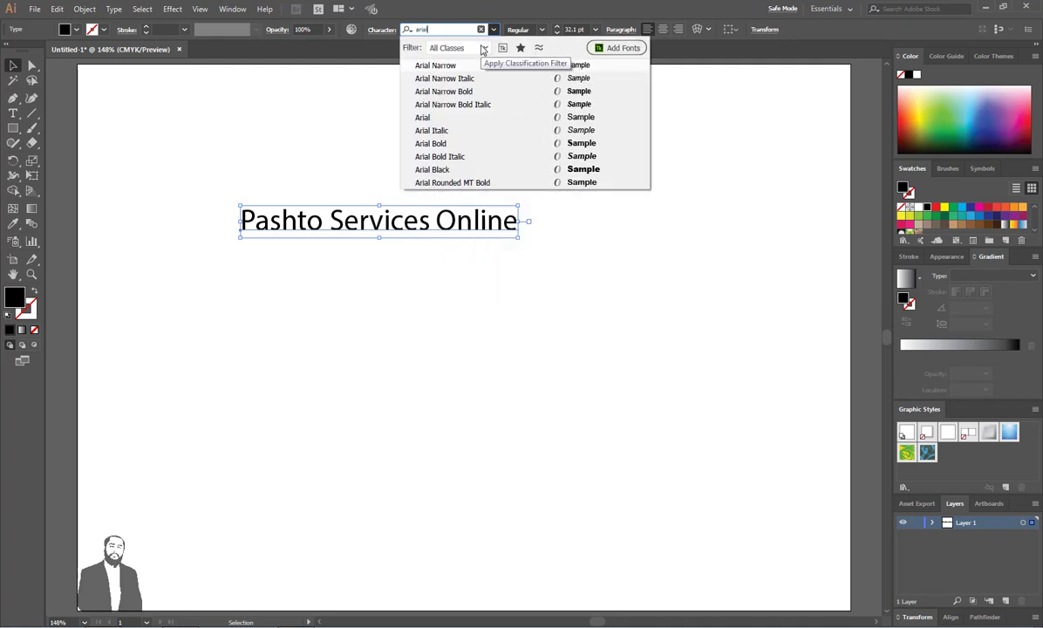
pyautogui.write(' bla')
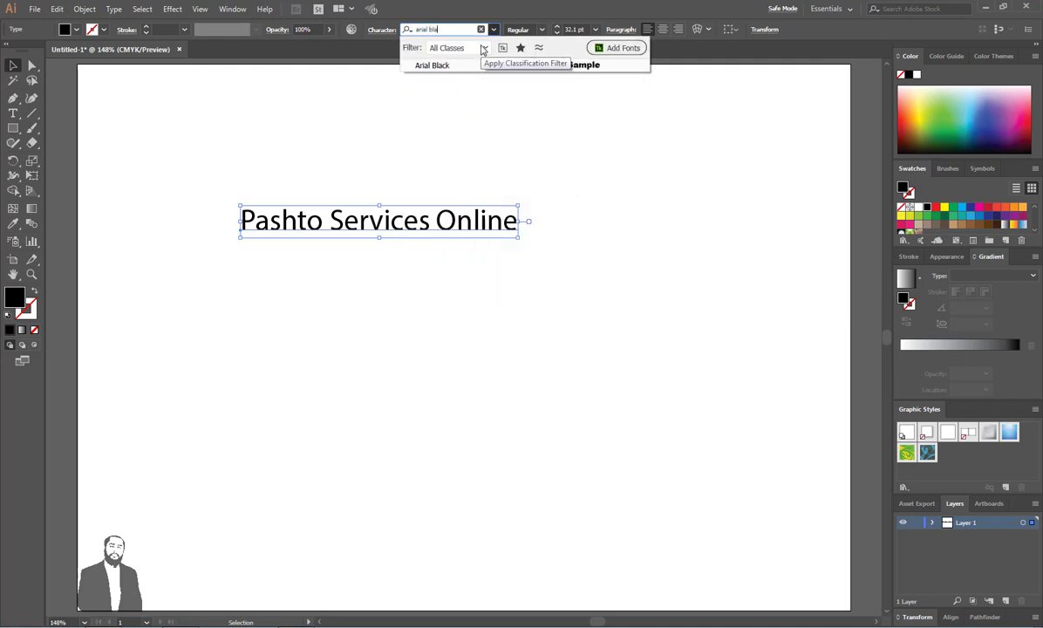
pyautogui.press('Return')
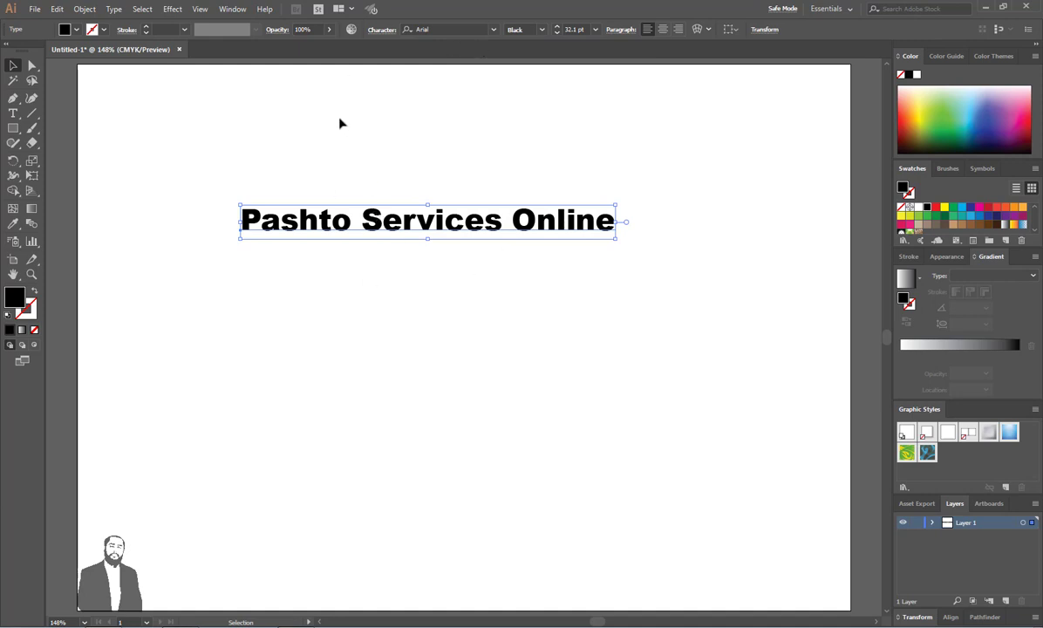
# Start a 3D Extrude & Bevel effect on the text with preview on and rotate it to about -8°, 18° and 2°.
pyautogui.click(180, 10)
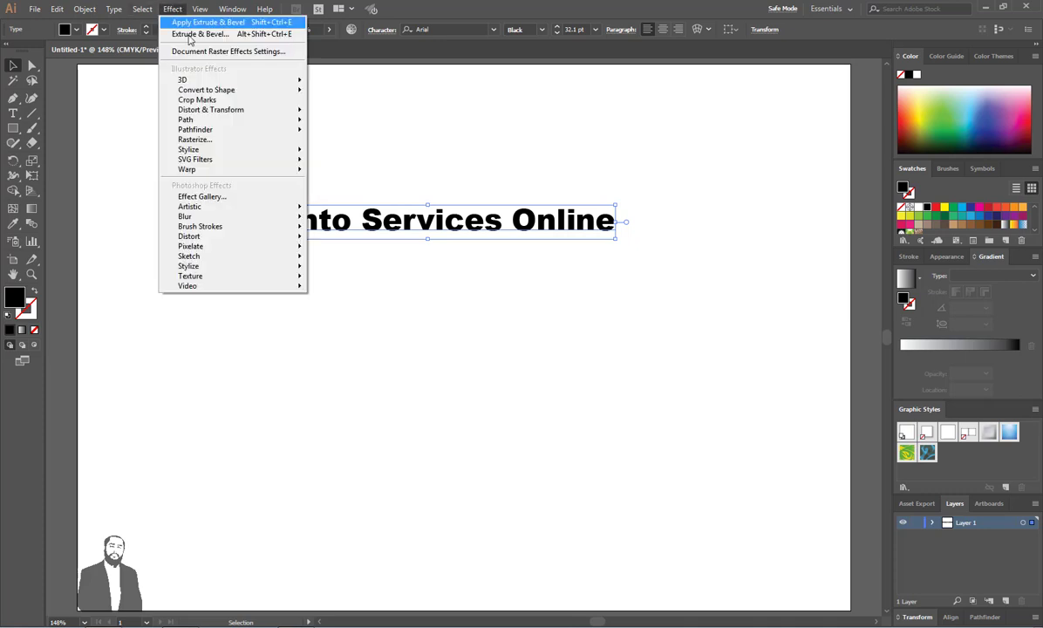
pyautogui.moveTo(207, 83)
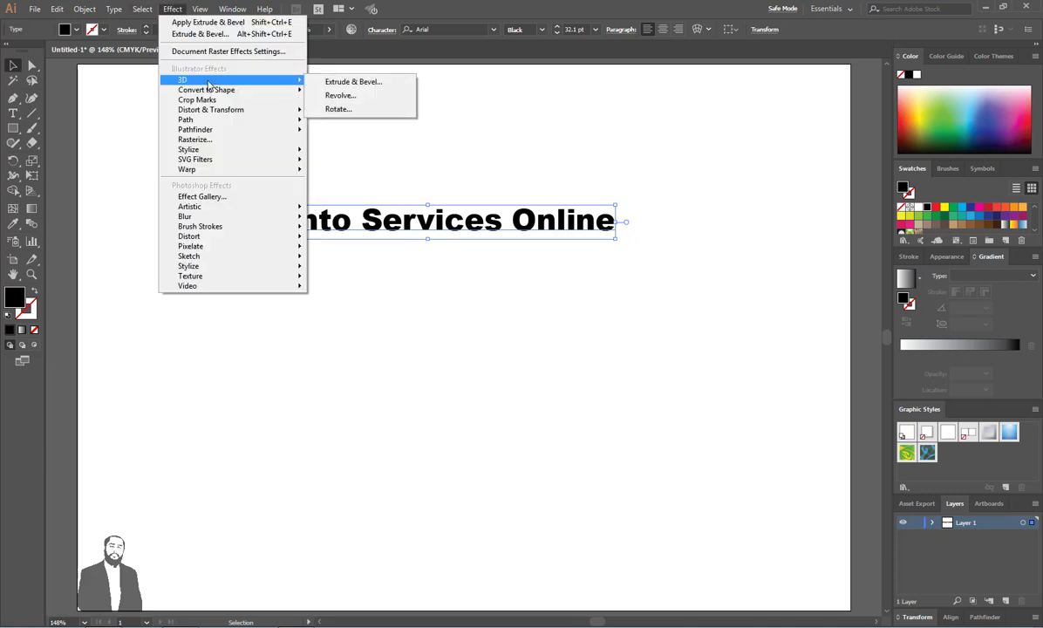
pyautogui.click(320, 81)
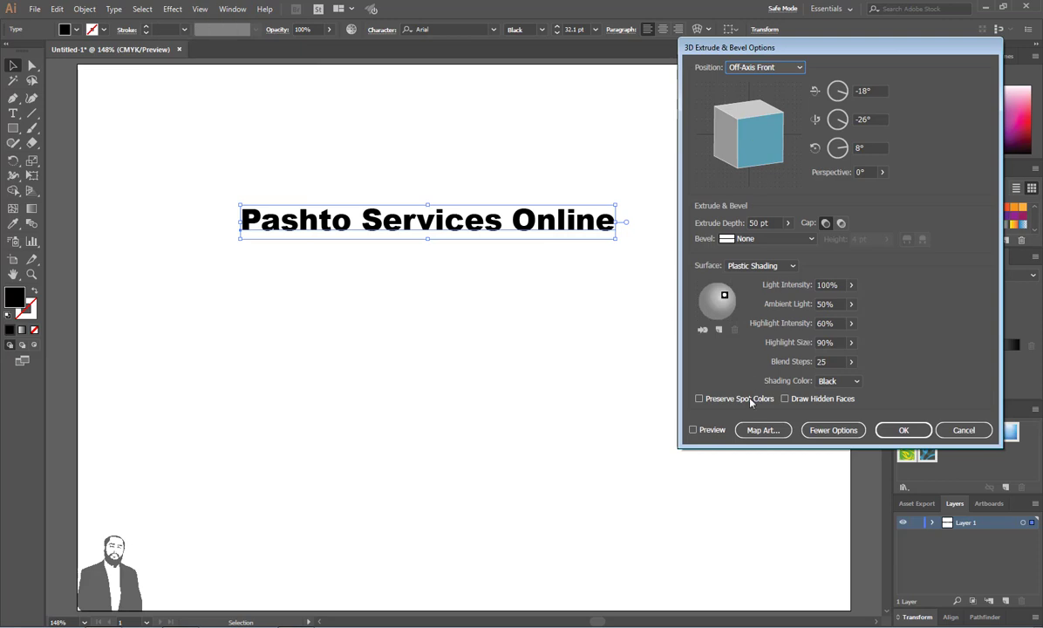
pyautogui.click(694, 430)
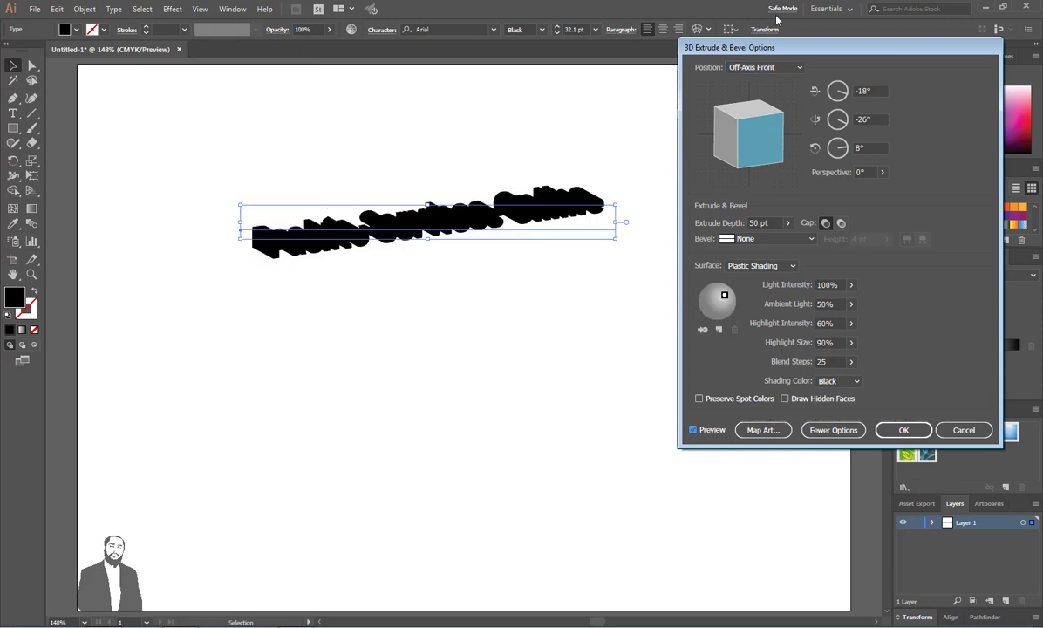
pyautogui.moveTo(776, 46); pyautogui.dragTo(759, 45)
pyautogui.moveTo(741, 131); pyautogui.dragTo(749, 155)
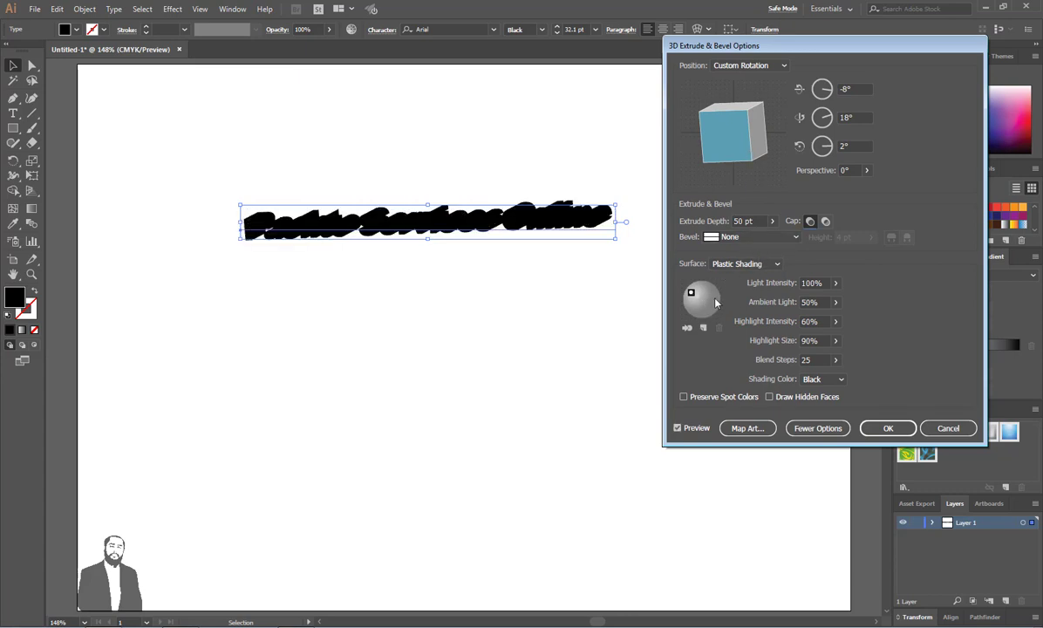
# Move the surface light to the right side of the shading sphere, collapse the lighting options and apply the effect.
pyautogui.moveTo(690, 292); pyautogui.dragTo(717, 294)
pyautogui.click(816, 429)
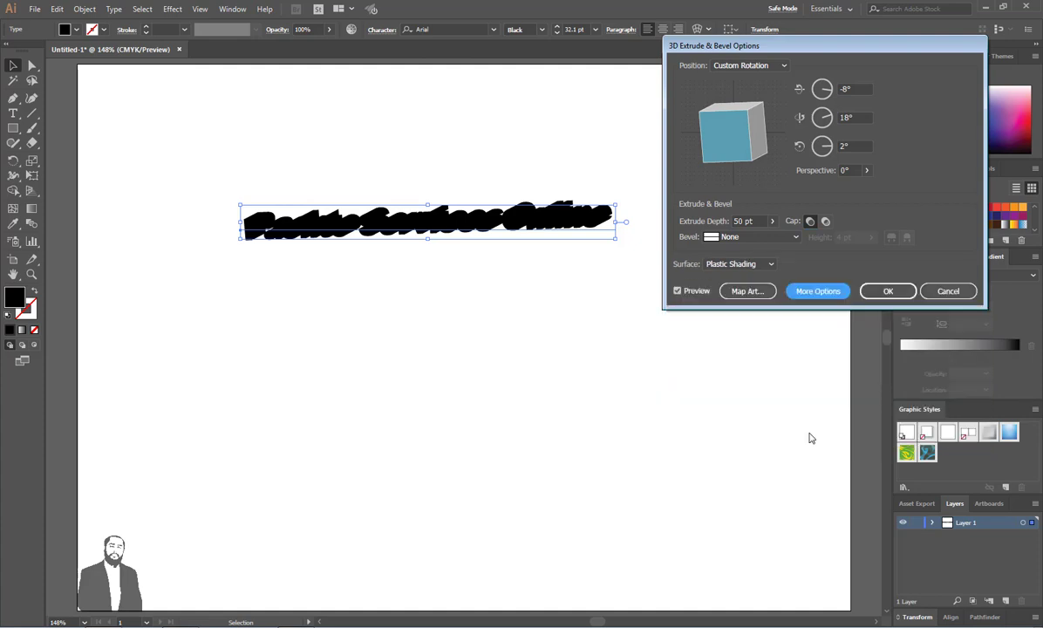
pyautogui.click(886, 292)
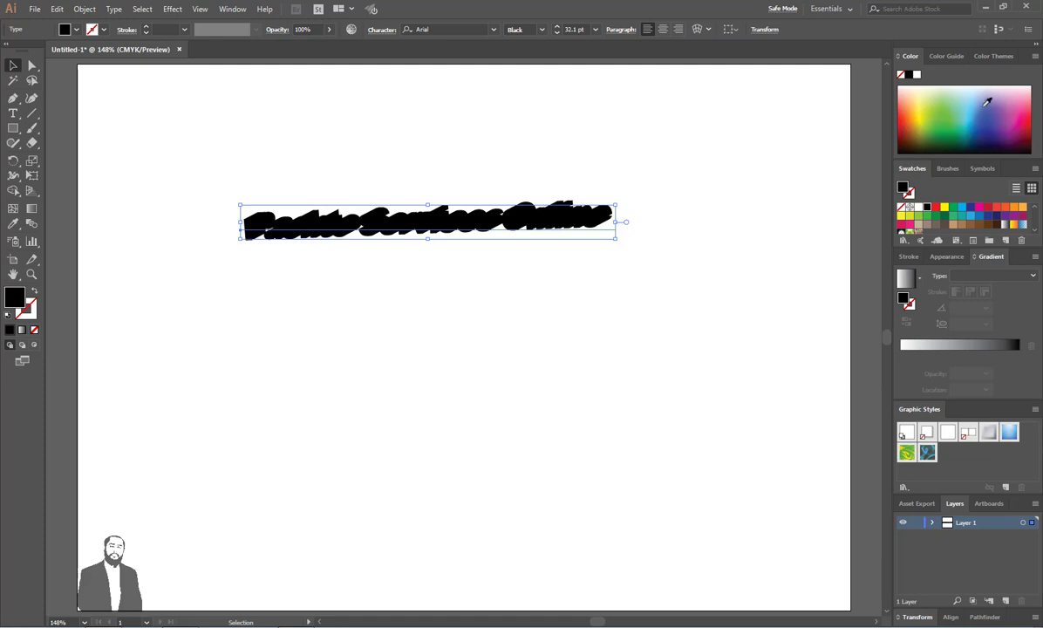
# Try light teal and green fills on the extruded text and settle on blue.
pyautogui.click(950, 113)
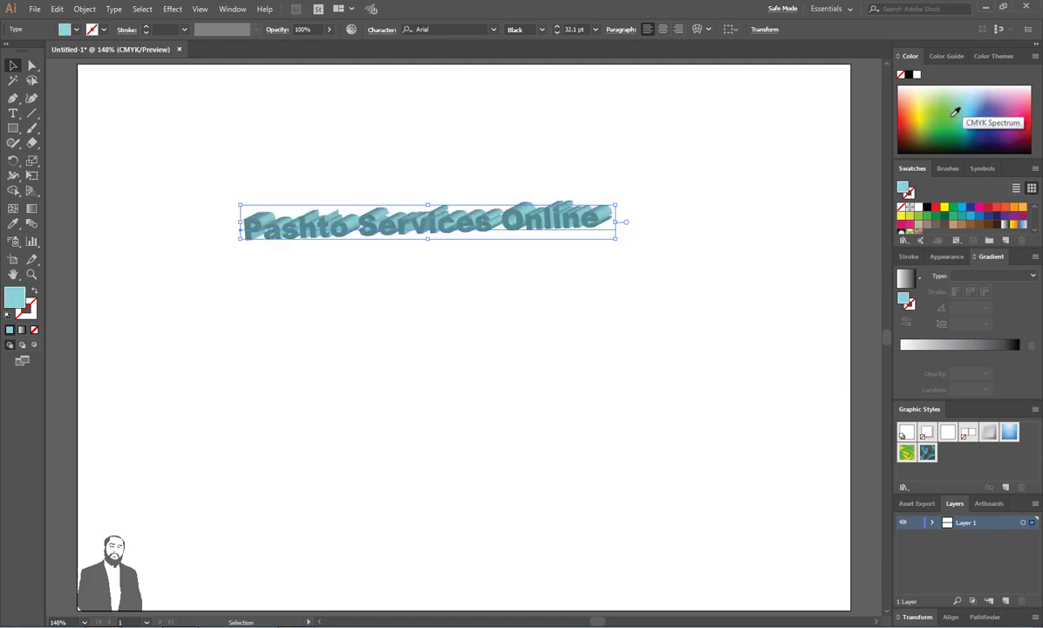
pyautogui.click(956, 123)
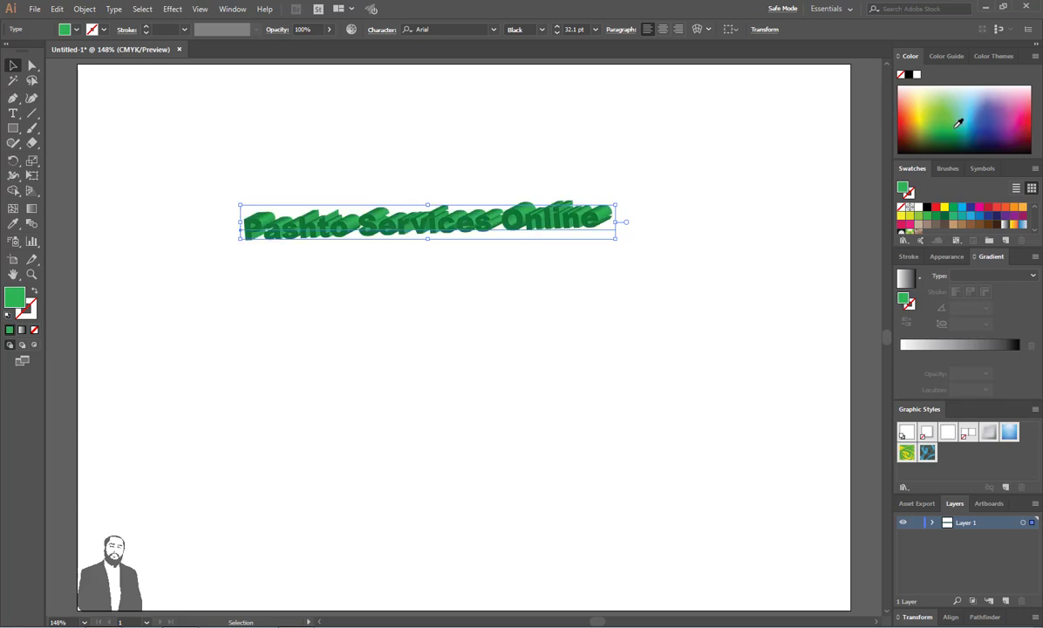
pyautogui.click(978, 116)
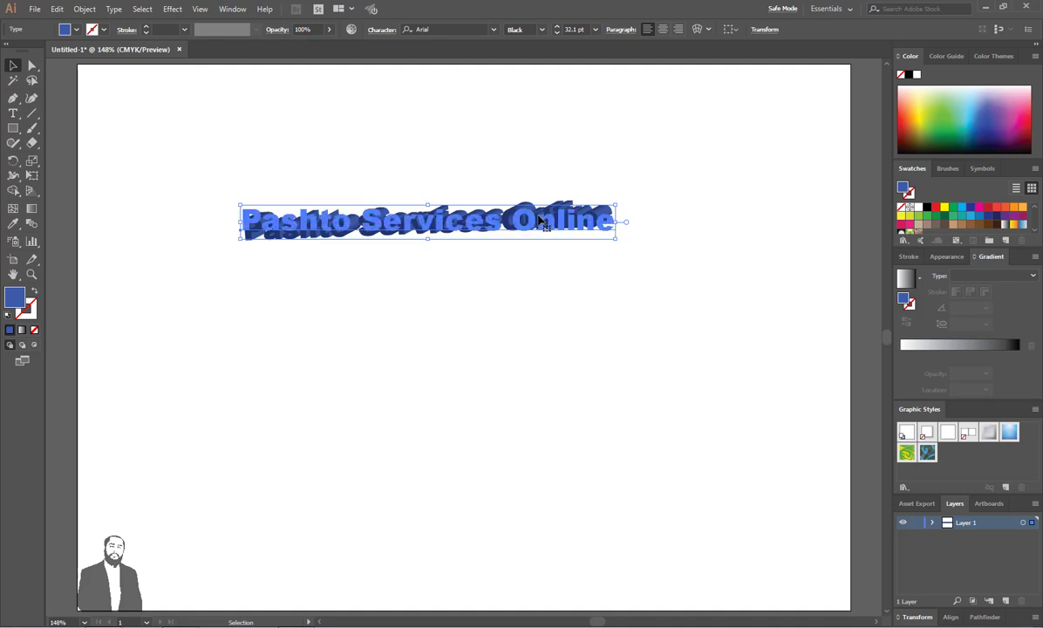
# Shift the extruded text slightly down and to the left on the artboard.
pyautogui.moveTo(534, 236); pyautogui.dragTo(537, 259)
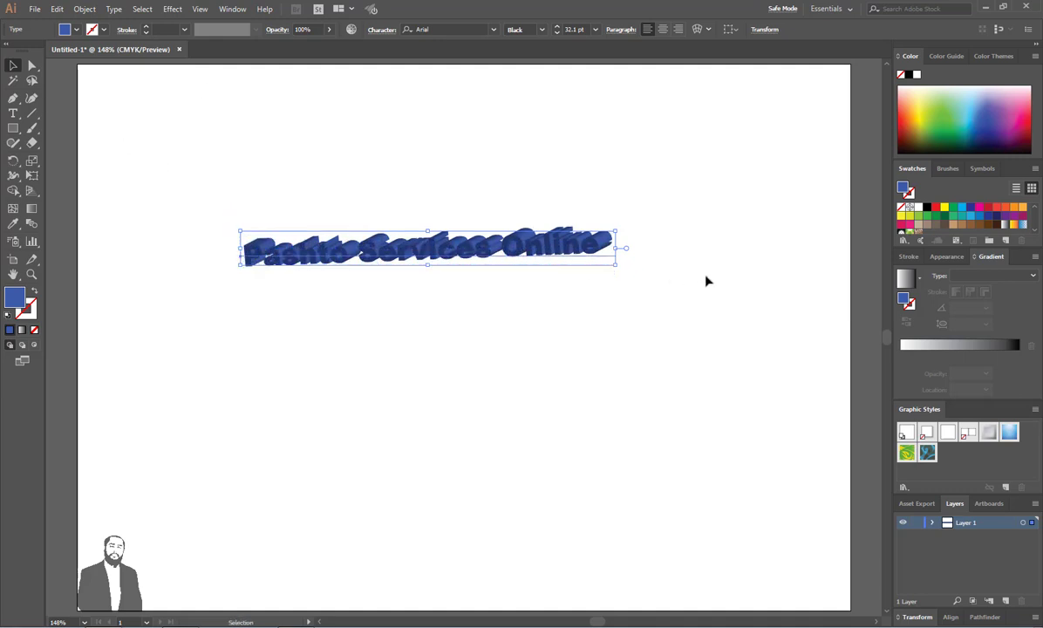
pyautogui.click(680, 250)
pyautogui.click(526, 237)
pyautogui.moveTo(436, 253); pyautogui.dragTo(427, 253)
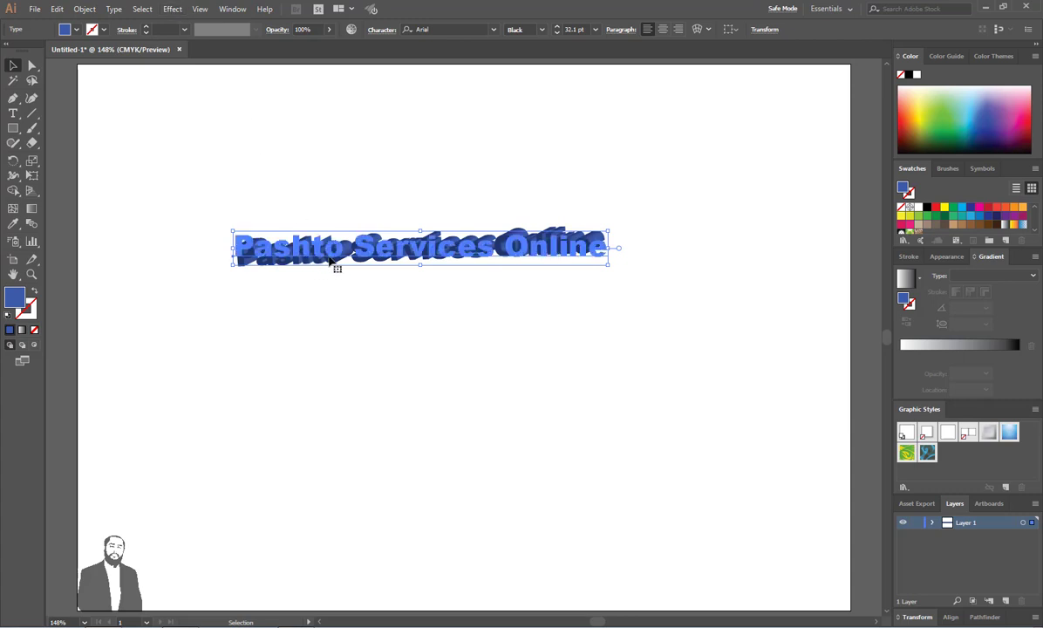
pyautogui.click(170, 9)
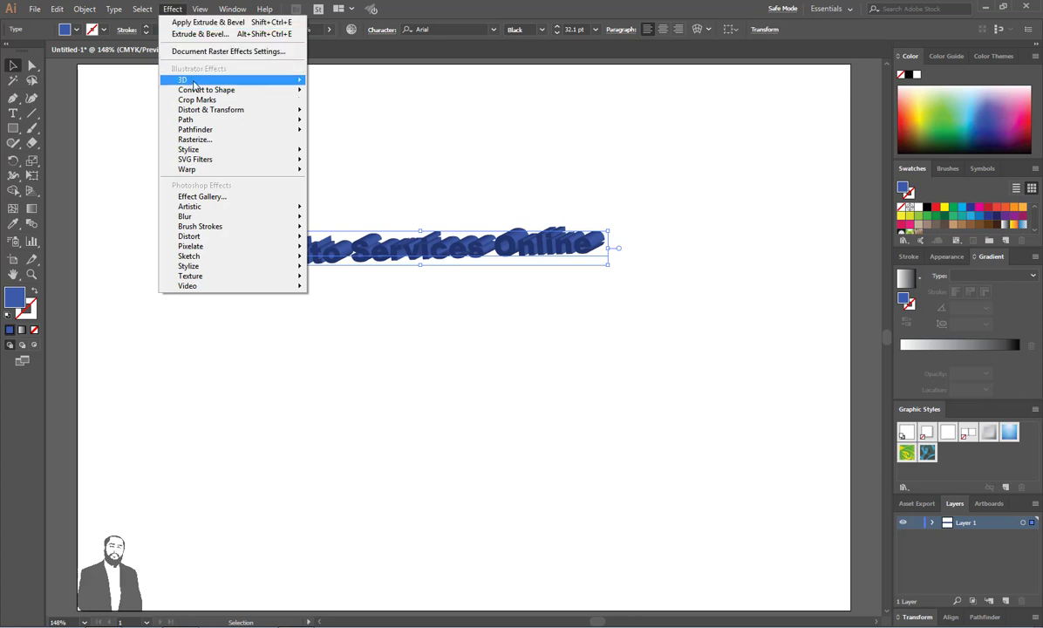
pyautogui.moveTo(226, 80)
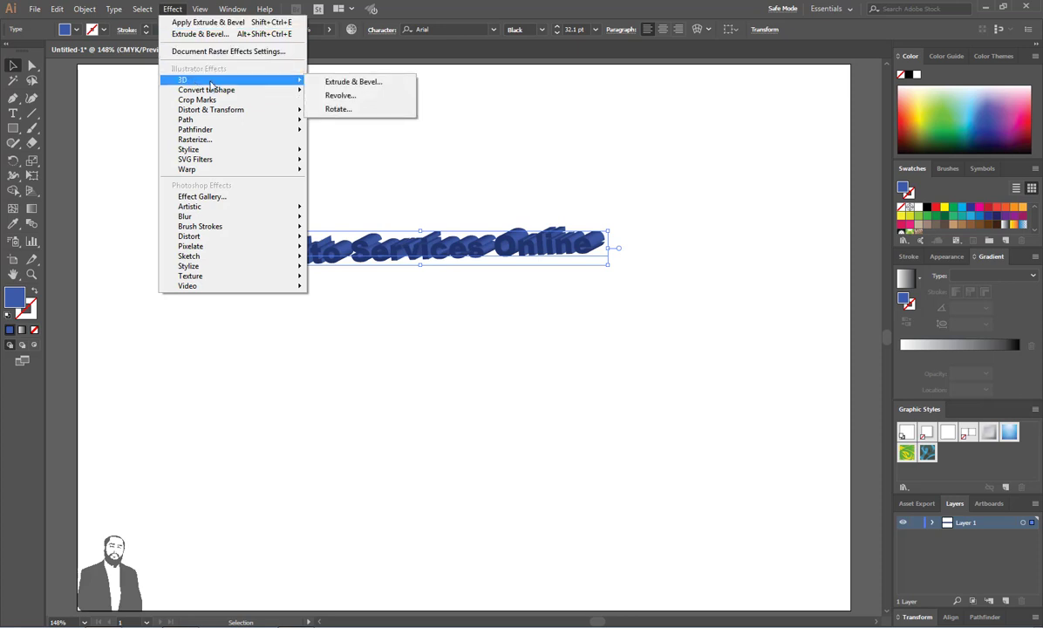
pyautogui.click(341, 83)
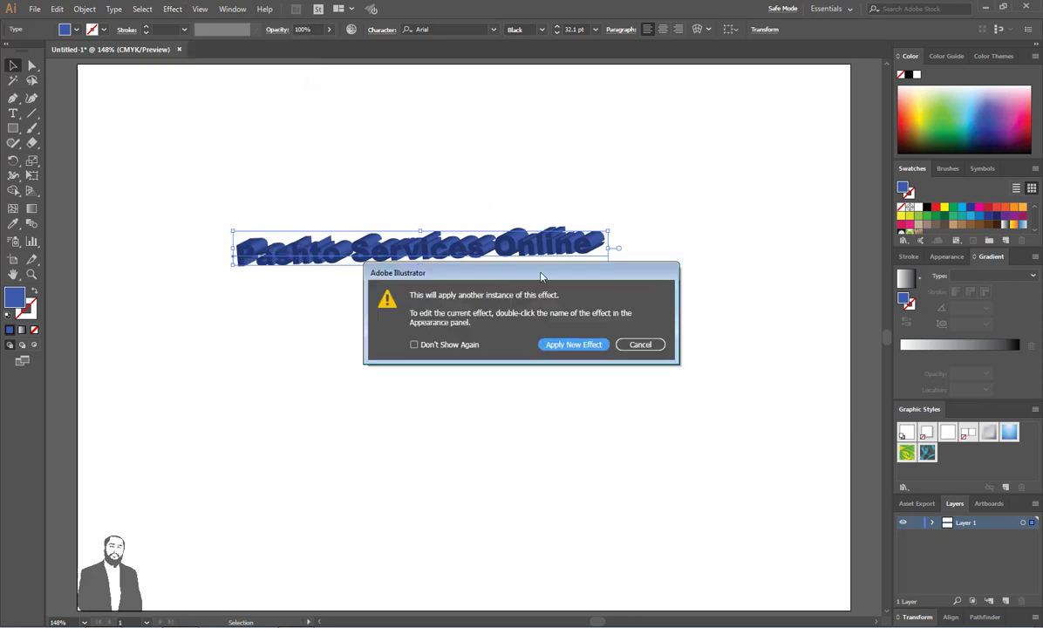
pyautogui.click(637, 345)
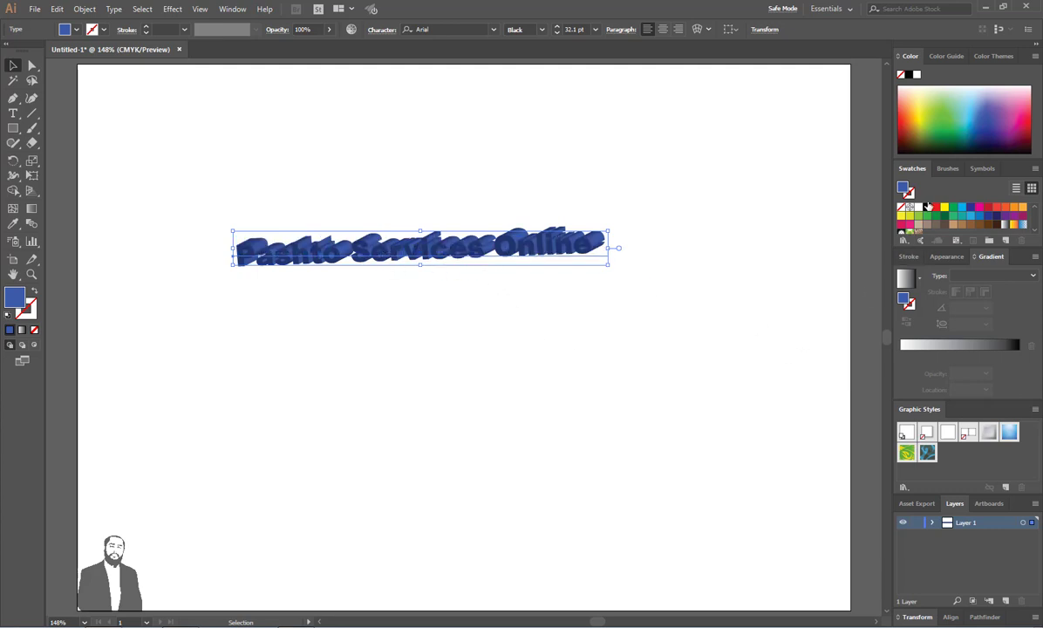
# Reopen the text's existing 3D Extrude & Bevel effect from its appearance attributes, enable preview and rotate it to about -14°, -61° and 7°.
pyautogui.click(947, 257)
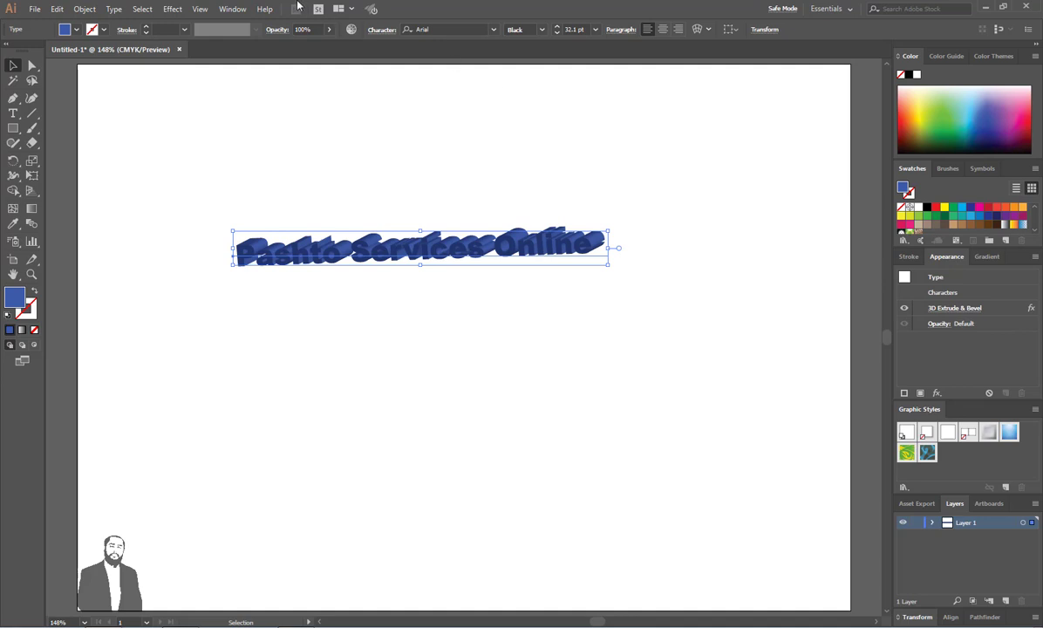
pyautogui.click(233, 9)
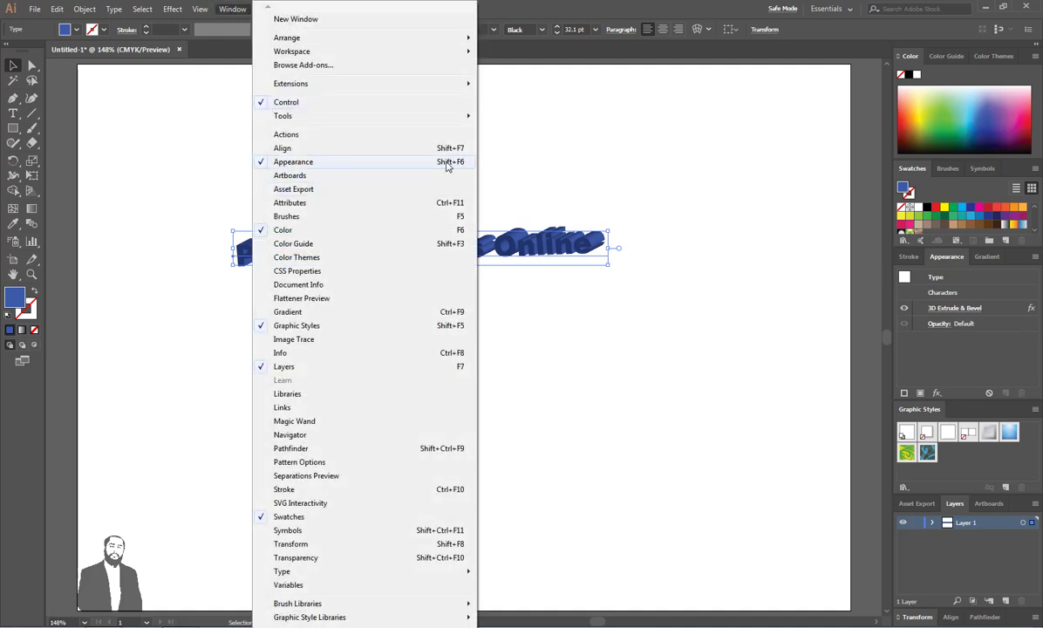
pyautogui.click(936, 288)
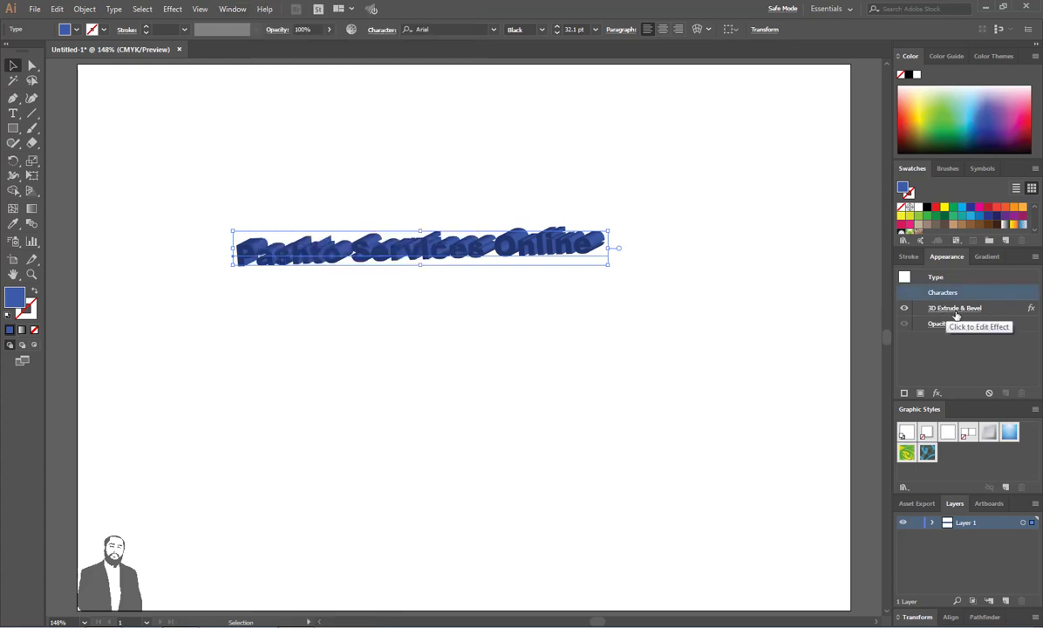
pyautogui.click(955, 310)
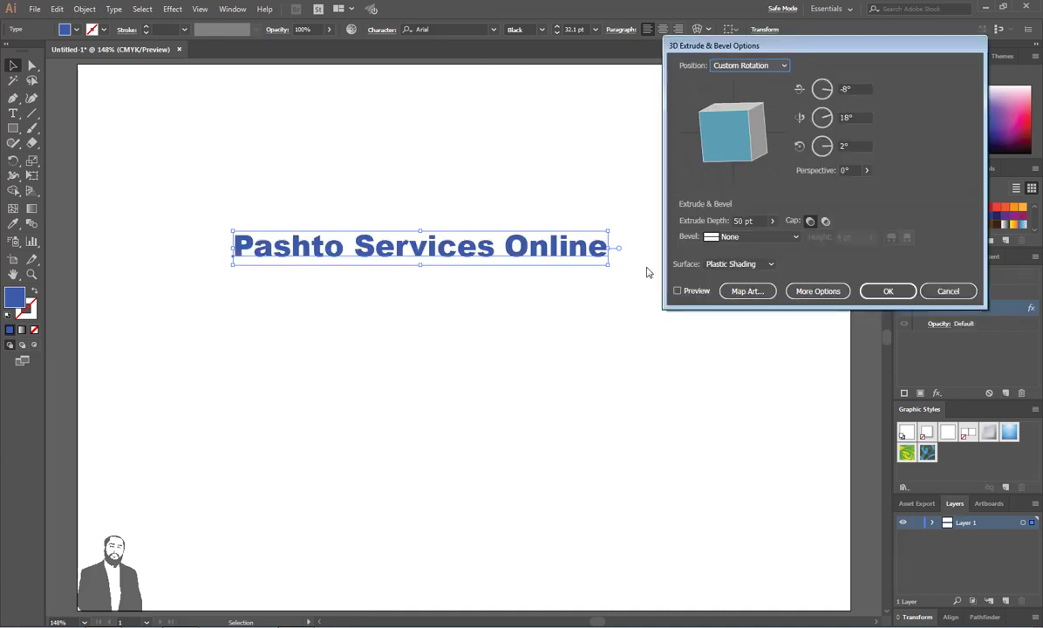
pyautogui.click(695, 293)
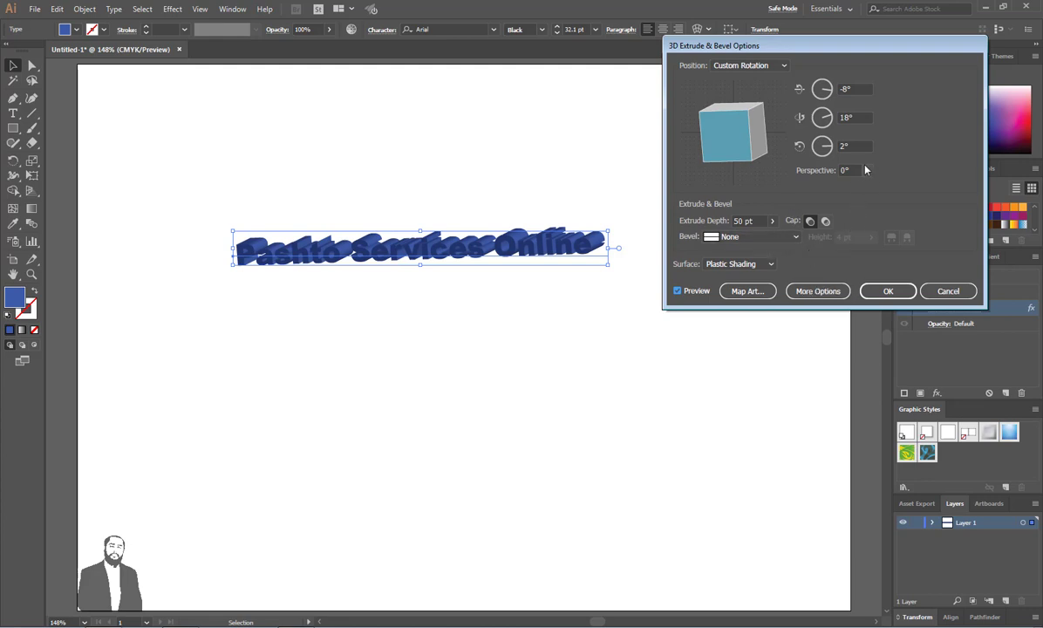
pyautogui.moveTo(751, 142); pyautogui.dragTo(730, 147)
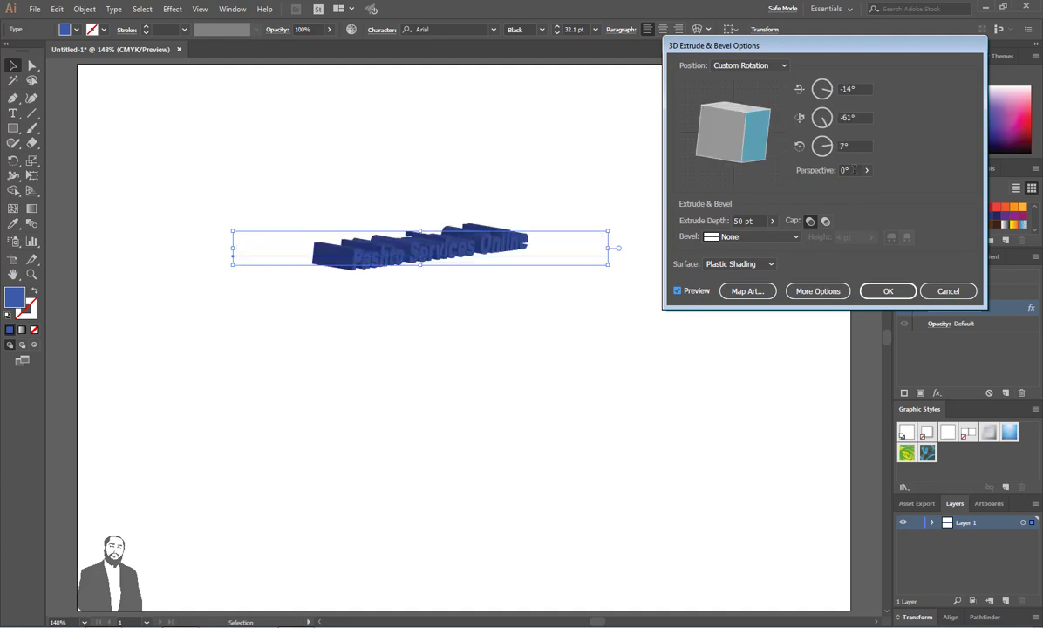
# Try several perspective strengths on the text, then set the perspective to 60° and the extrude depth to 6 pt.
pyautogui.click(866, 171)
pyautogui.moveTo(826, 189); pyautogui.dragTo(828, 188)
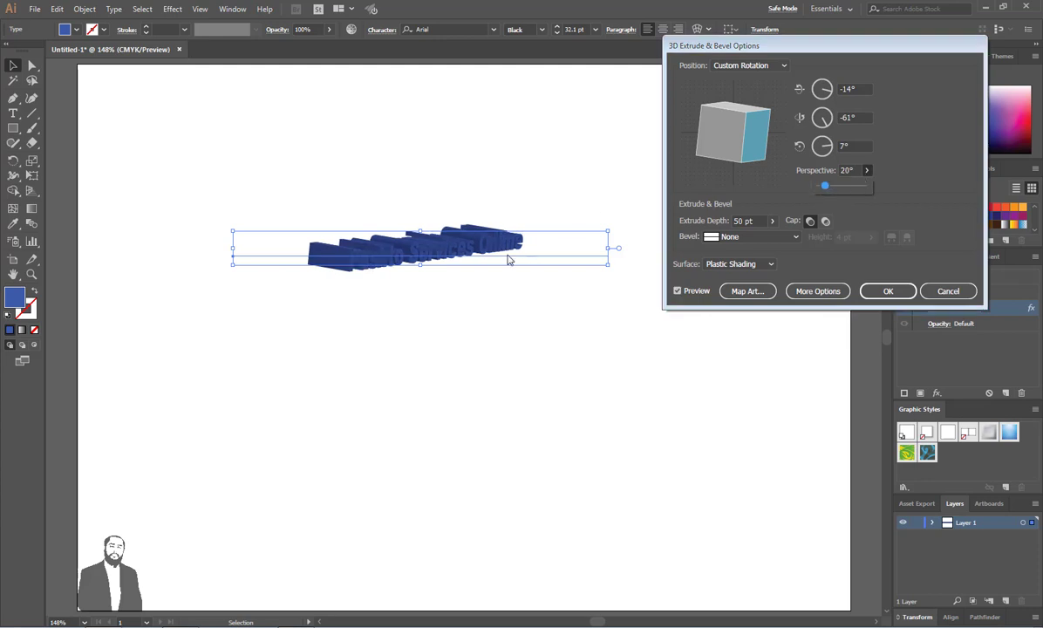
pyautogui.moveTo(825, 187); pyautogui.dragTo(835, 188)
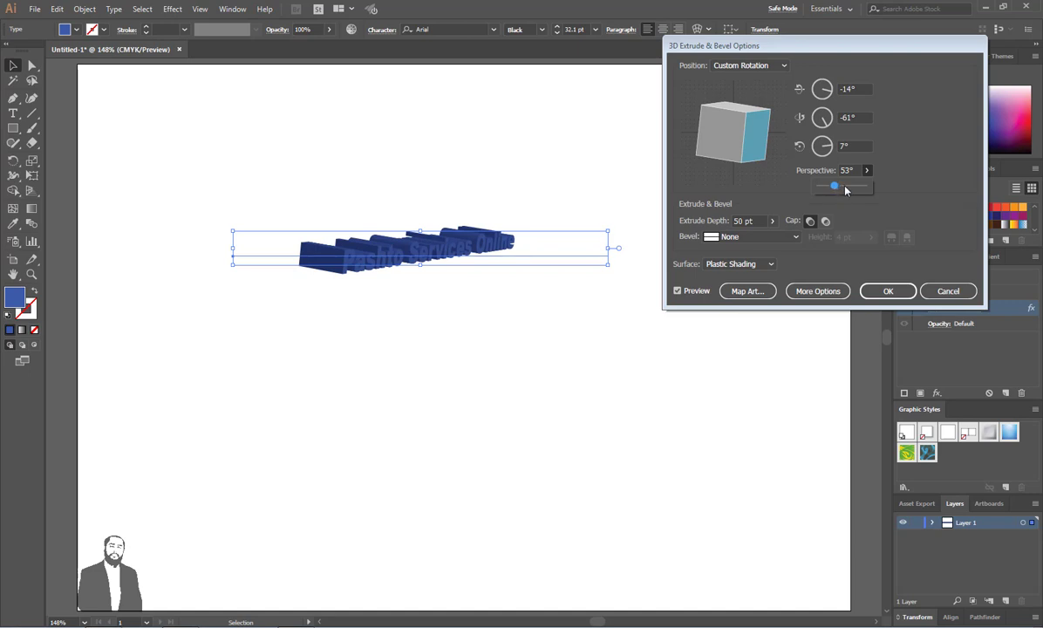
pyautogui.click(844, 188)
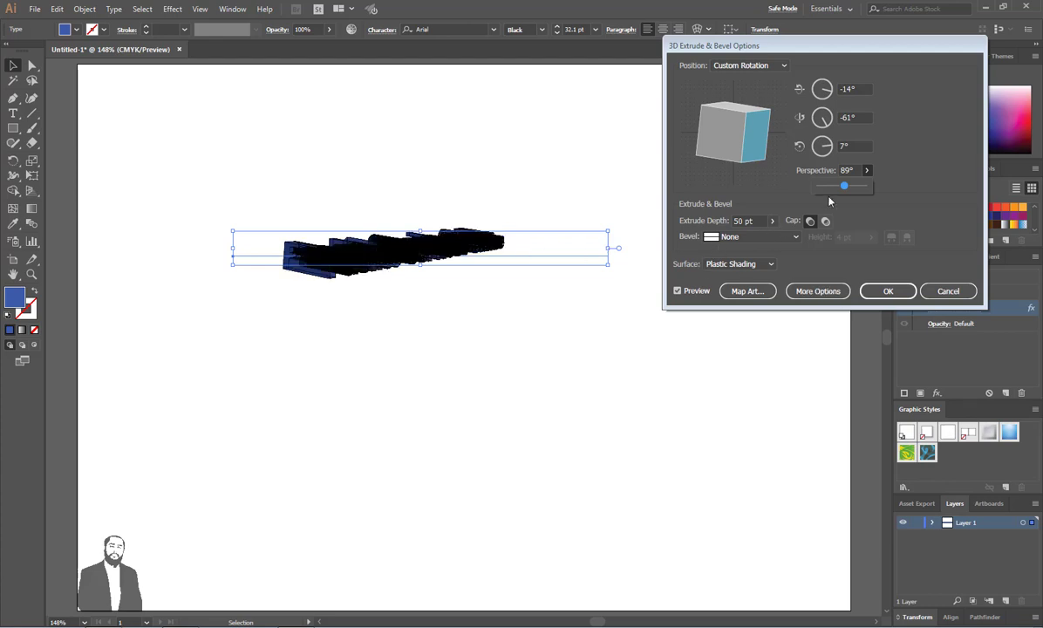
pyautogui.click(772, 222)
pyautogui.click(740, 221)
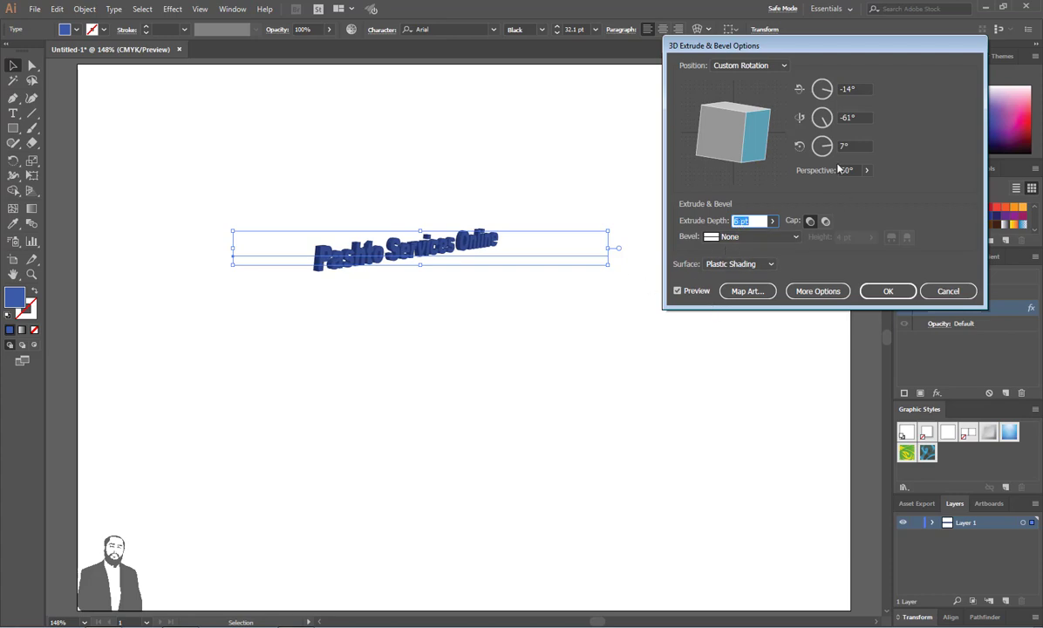
# Show the additional surface options and reposition the light on the shading sphere, ending at its far left edge.
pyautogui.click(813, 294)
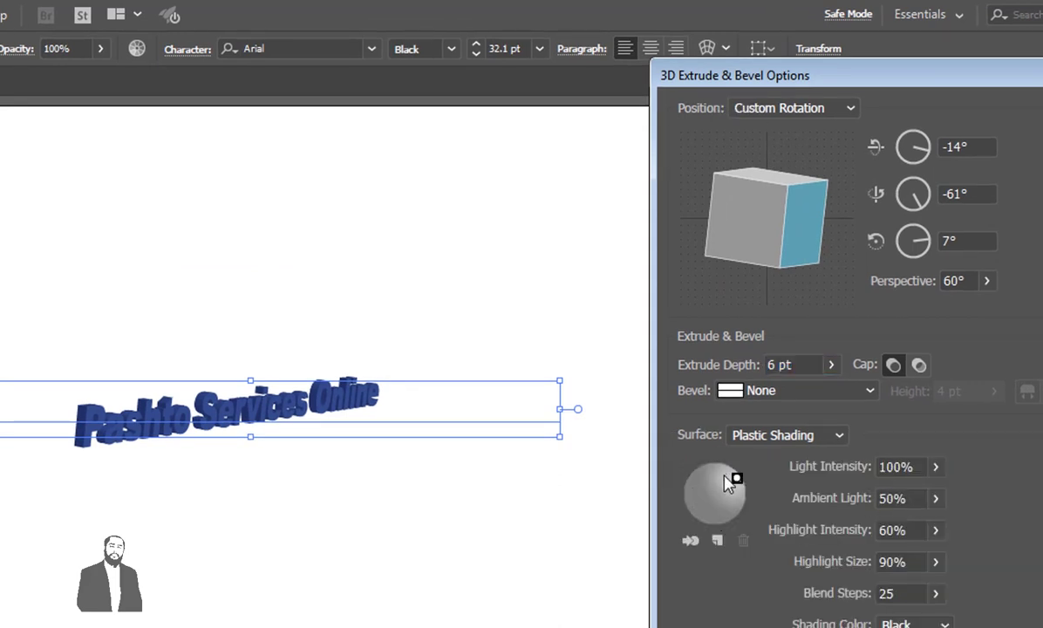
pyautogui.moveTo(724, 476); pyautogui.dragTo(714, 480)
pyautogui.moveTo(673, 512)
pyautogui.mouseDown()
pyautogui.moveTo(691, 487)
pyautogui.moveTo(683, 516)
pyautogui.mouseUp()
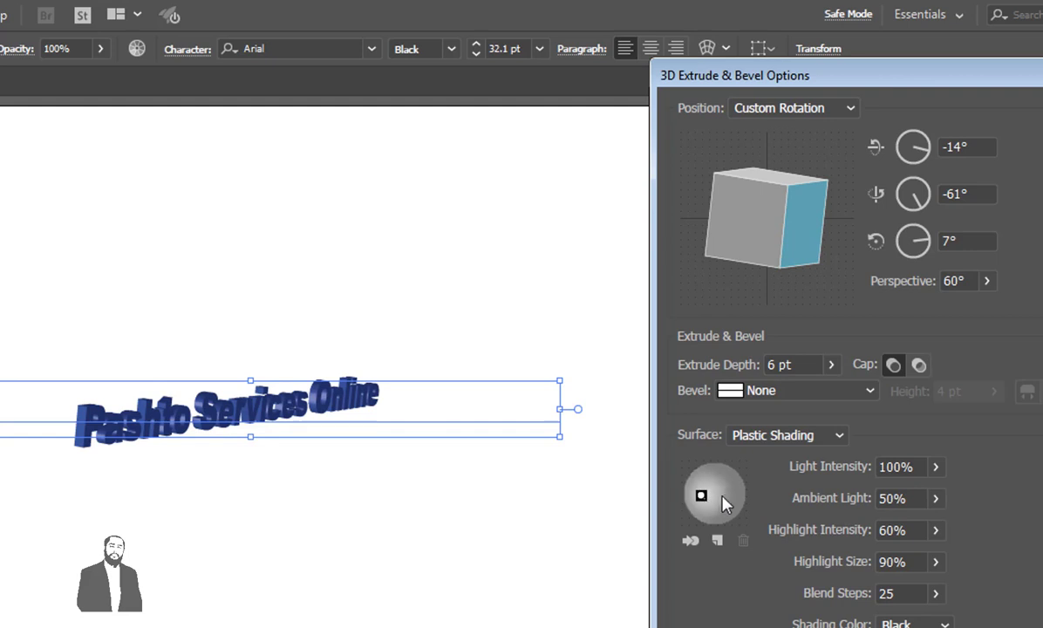
pyautogui.moveTo(724, 502)
pyautogui.mouseDown()
pyautogui.moveTo(752, 494)
pyautogui.moveTo(684, 485)
pyautogui.moveTo(746, 495)
pyautogui.mouseUp()
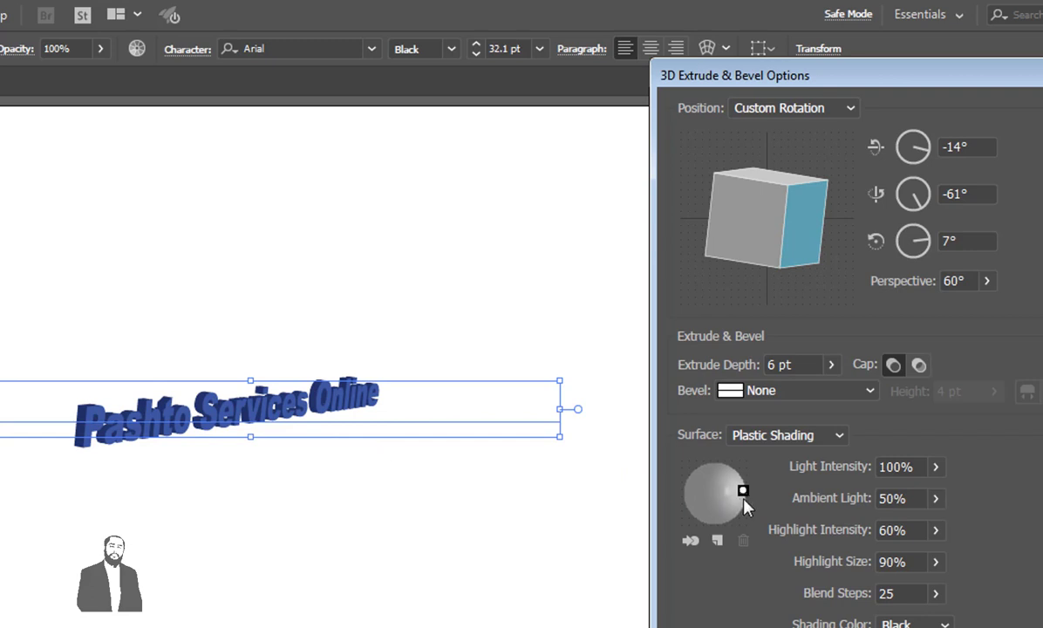
pyautogui.moveTo(741, 492)
pyautogui.mouseDown()
pyautogui.moveTo(677, 500)
pyautogui.moveTo(699, 502)
pyautogui.moveTo(686, 496)
pyautogui.mouseUp()
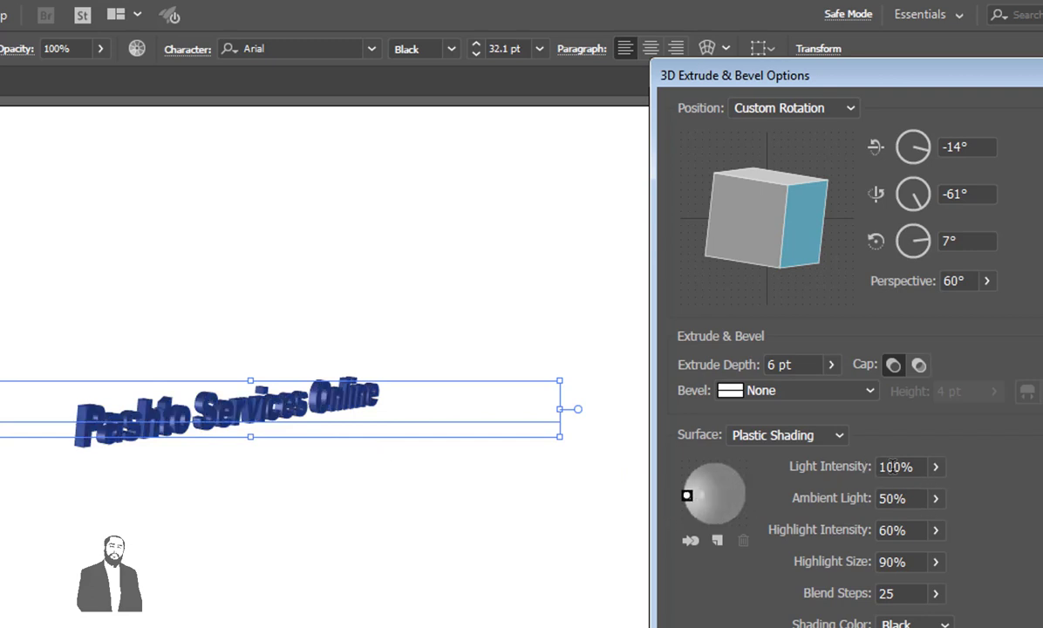
# Try lowering the light intensity to about 69% and return it to 100%.
pyautogui.click(935, 468)
pyautogui.moveTo(933, 494); pyautogui.dragTo(913, 497)
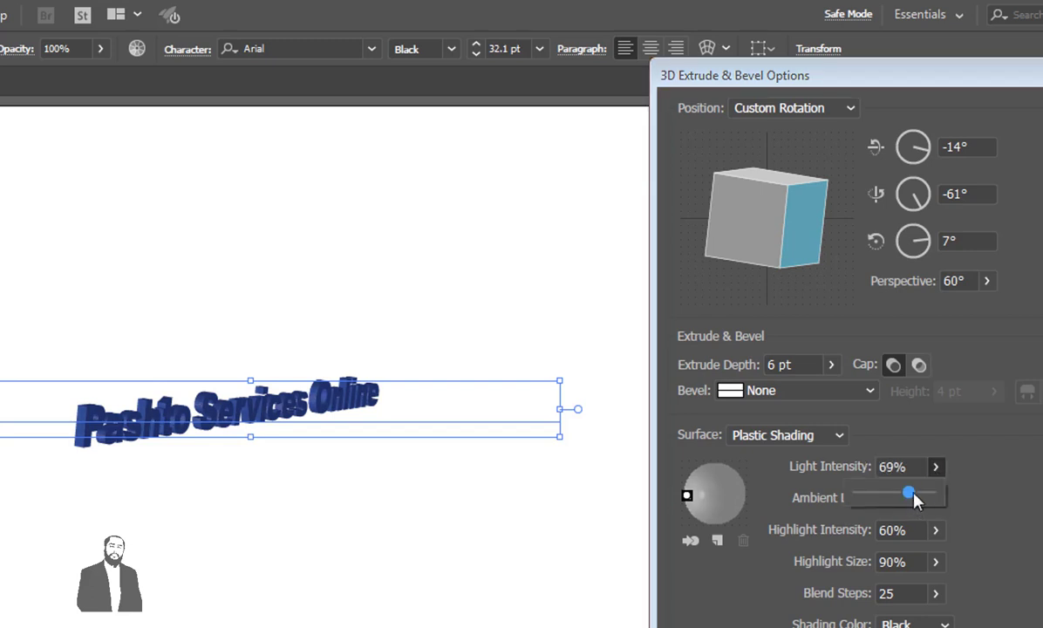
pyautogui.click(937, 471)
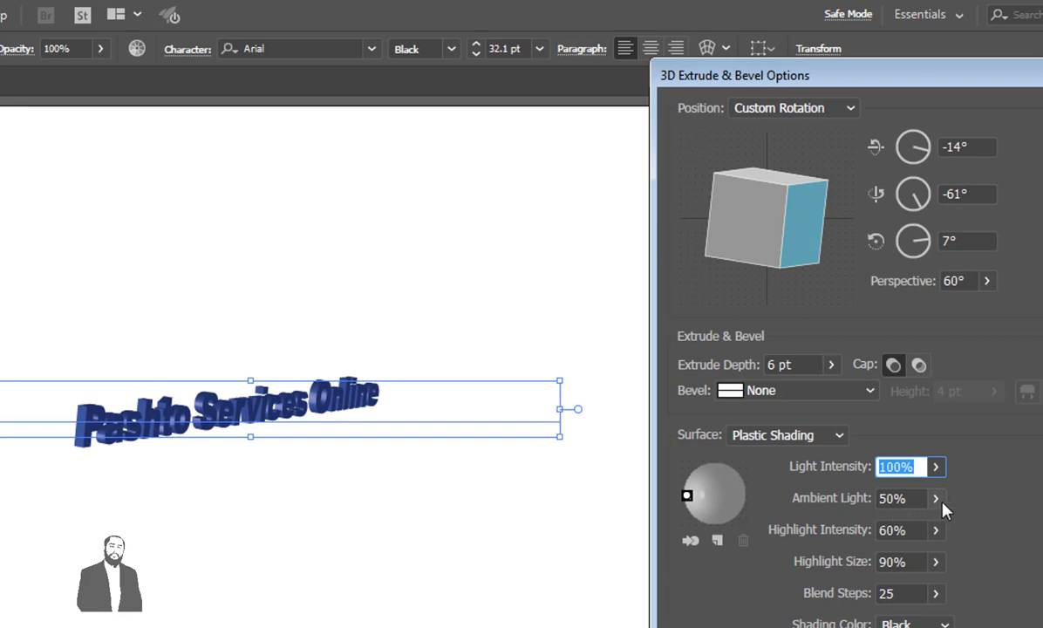
# Try lower ambient light levels on the text and settle on 57%.
pyautogui.click(939, 500)
pyautogui.moveTo(893, 524); pyautogui.dragTo(890, 529)
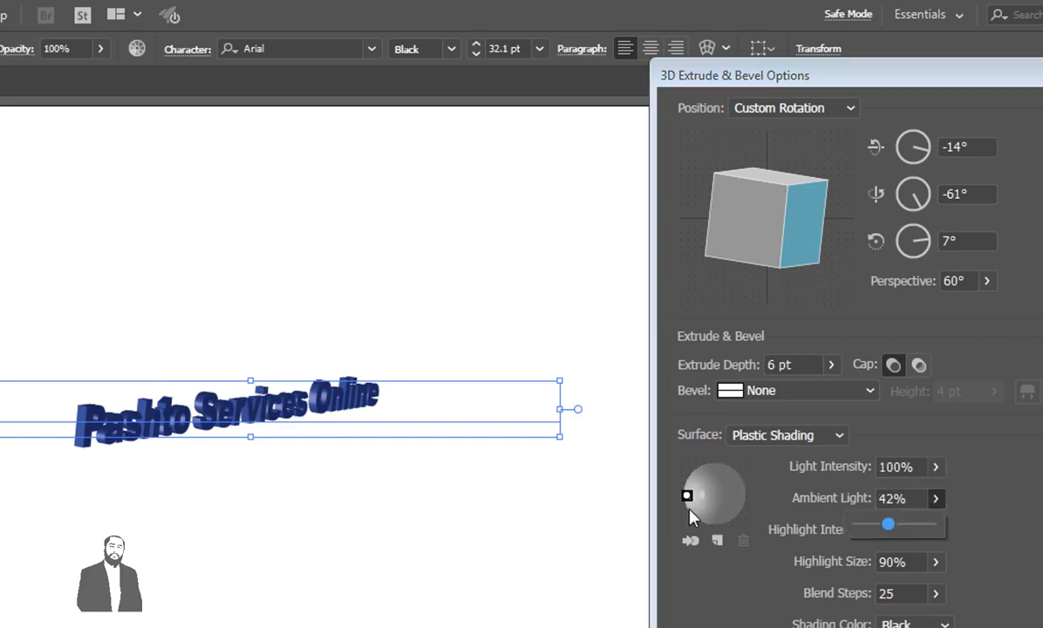
pyautogui.click(865, 525)
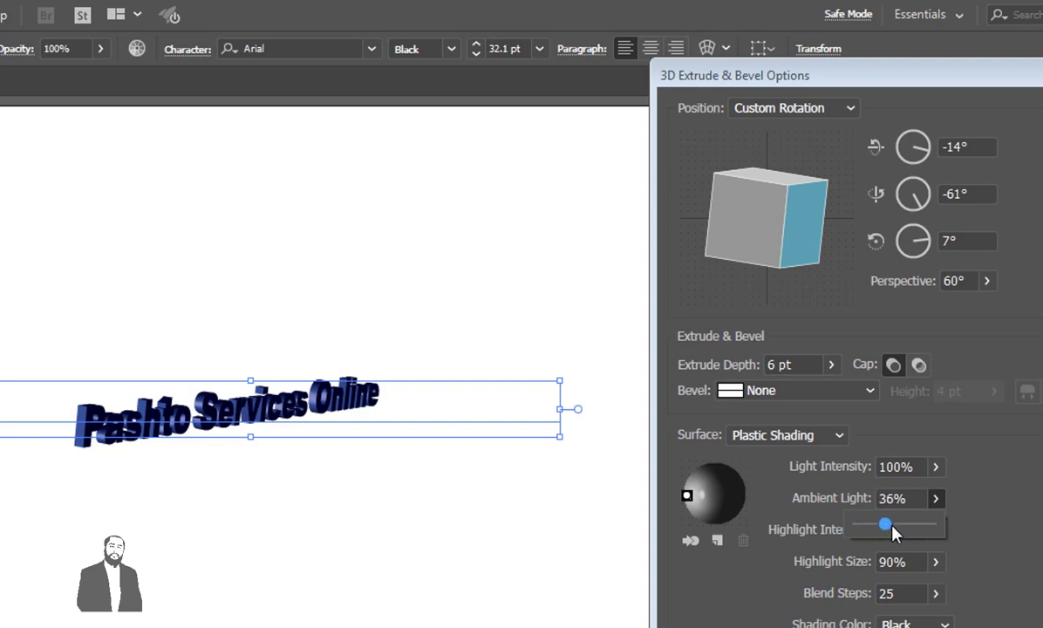
pyautogui.moveTo(891, 526); pyautogui.dragTo(904, 533)
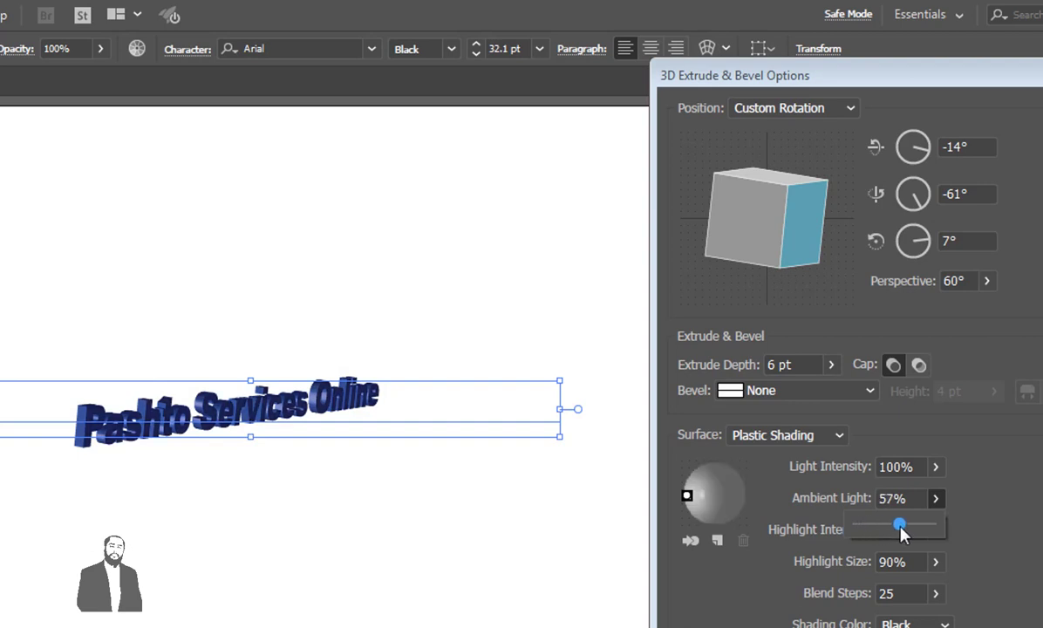
pyautogui.click(971, 534)
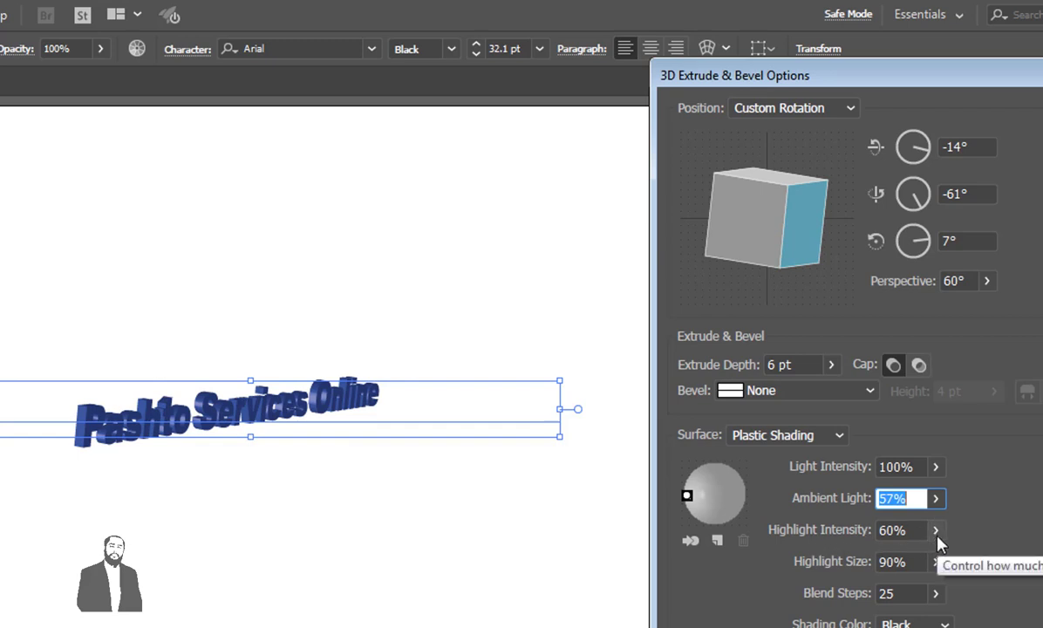
# Try highlight intensities of 88% and 100% on the text, and settle on 53%.
pyautogui.click(930, 538)
pyautogui.moveTo(903, 556); pyautogui.dragTo(927, 563)
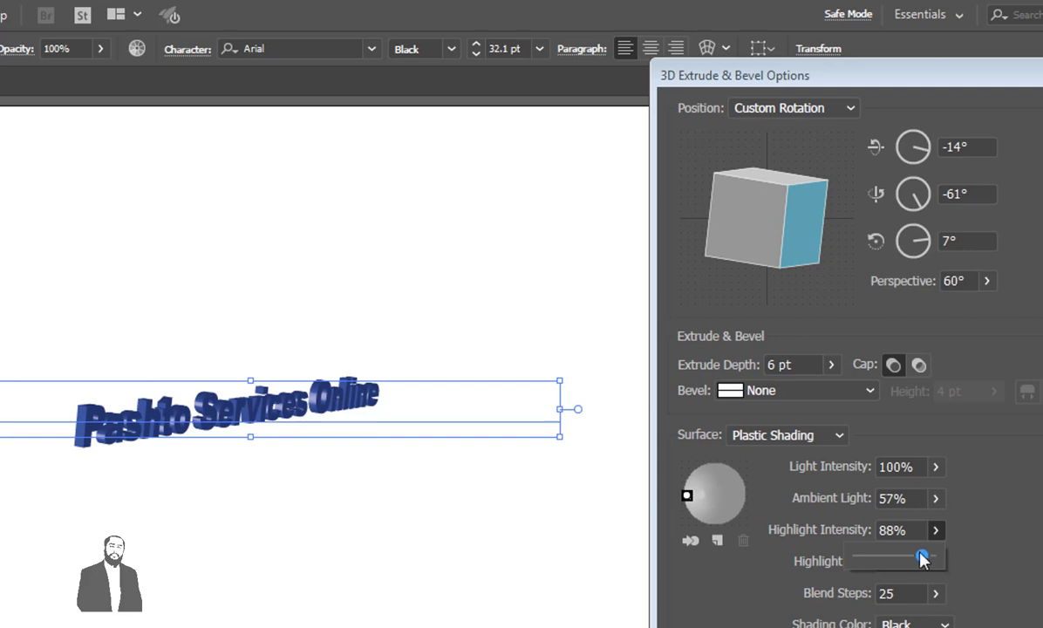
pyautogui.moveTo(924, 558); pyautogui.dragTo(935, 555)
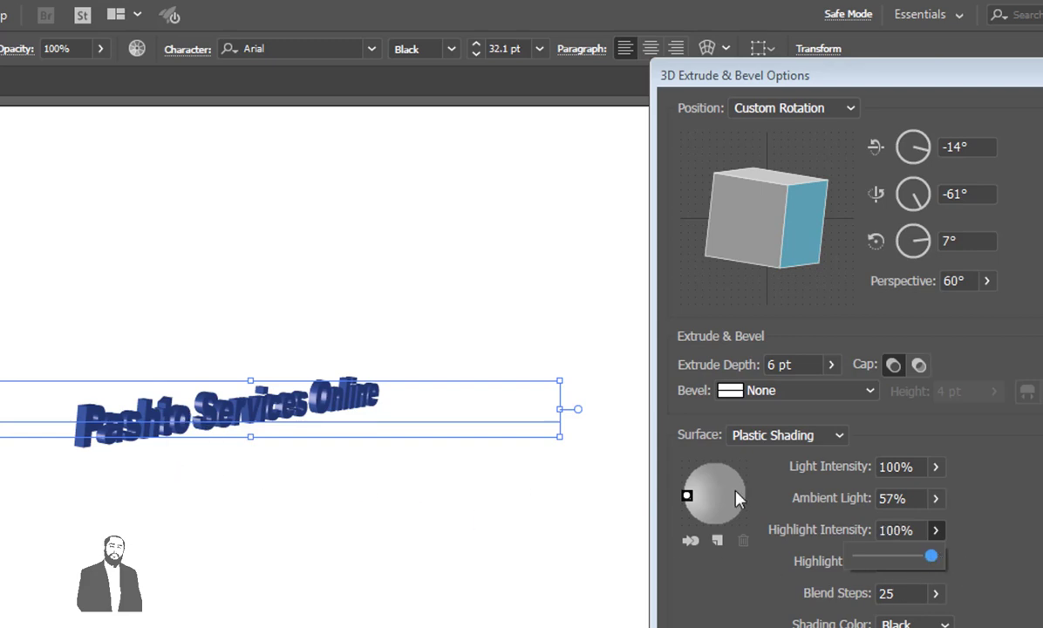
pyautogui.moveTo(932, 555); pyautogui.dragTo(894, 556)
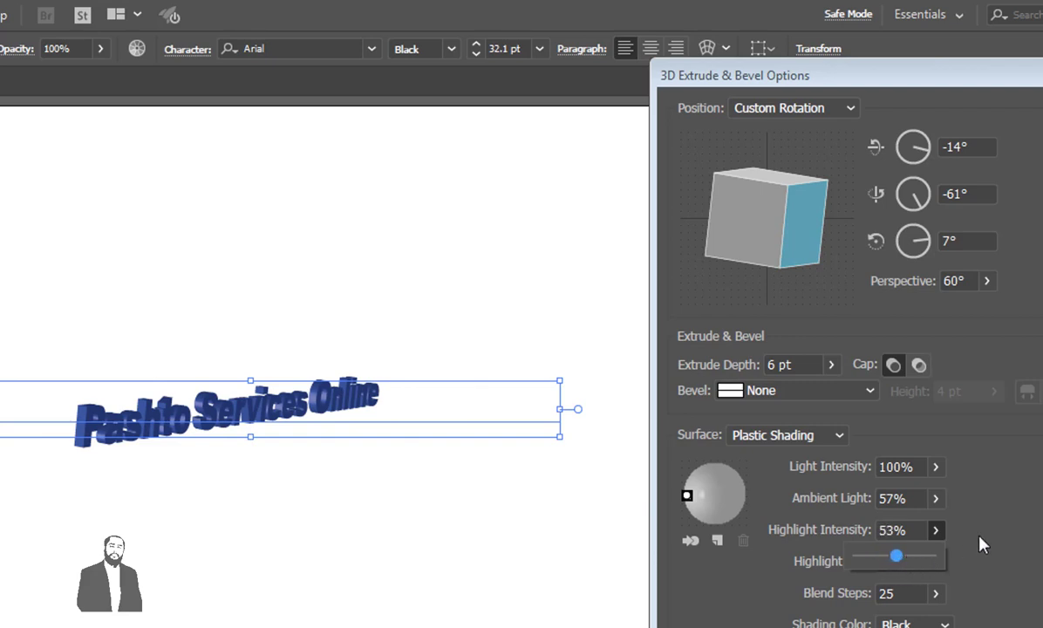
pyautogui.click(944, 571)
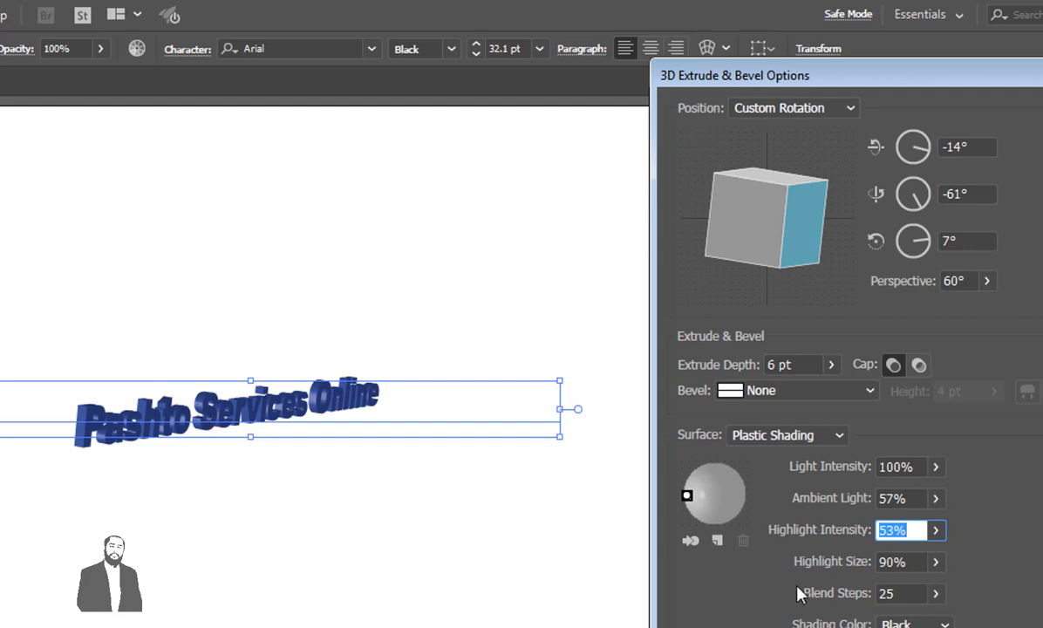
# Reduce the highlight size to 0% as a test, and set it to 21%.
pyautogui.click(936, 562)
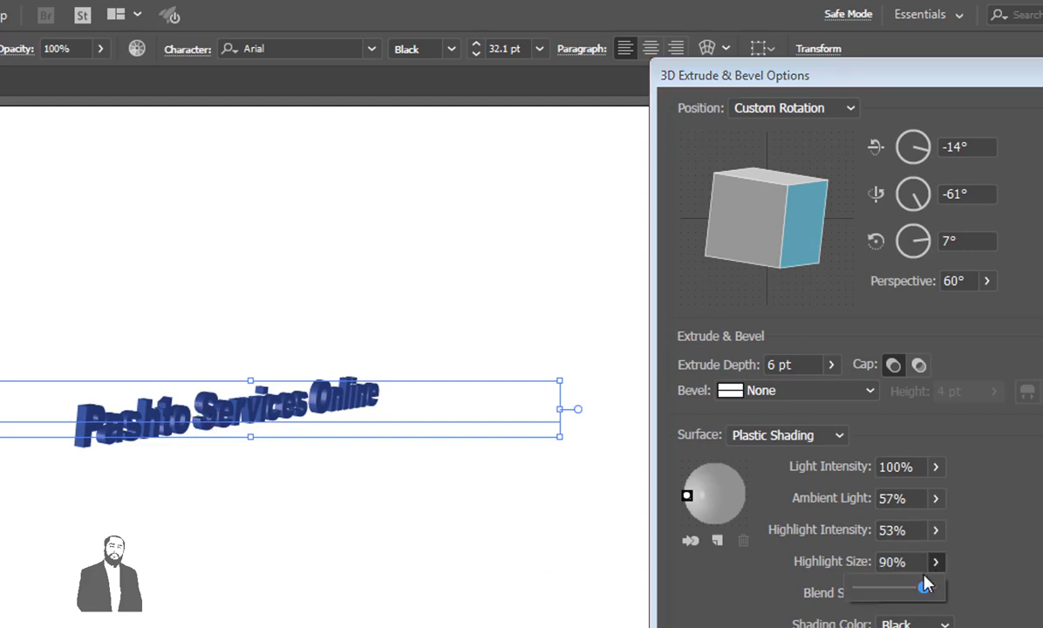
pyautogui.moveTo(924, 590); pyautogui.dragTo(858, 594)
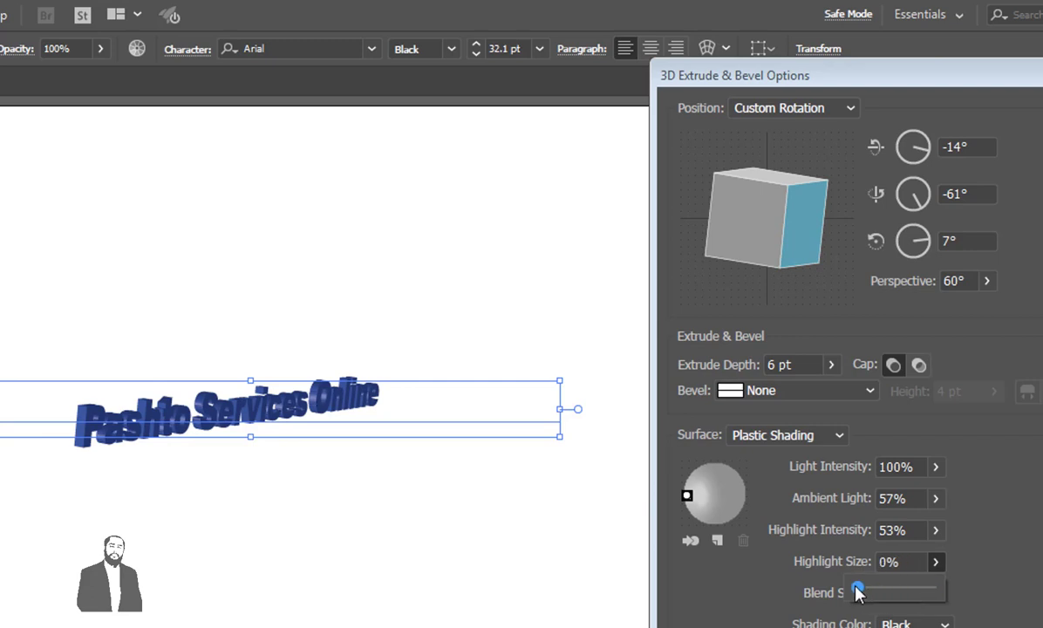
pyautogui.click(967, 577)
pyautogui.click(935, 562)
pyautogui.moveTo(856, 588); pyautogui.dragTo(872, 588)
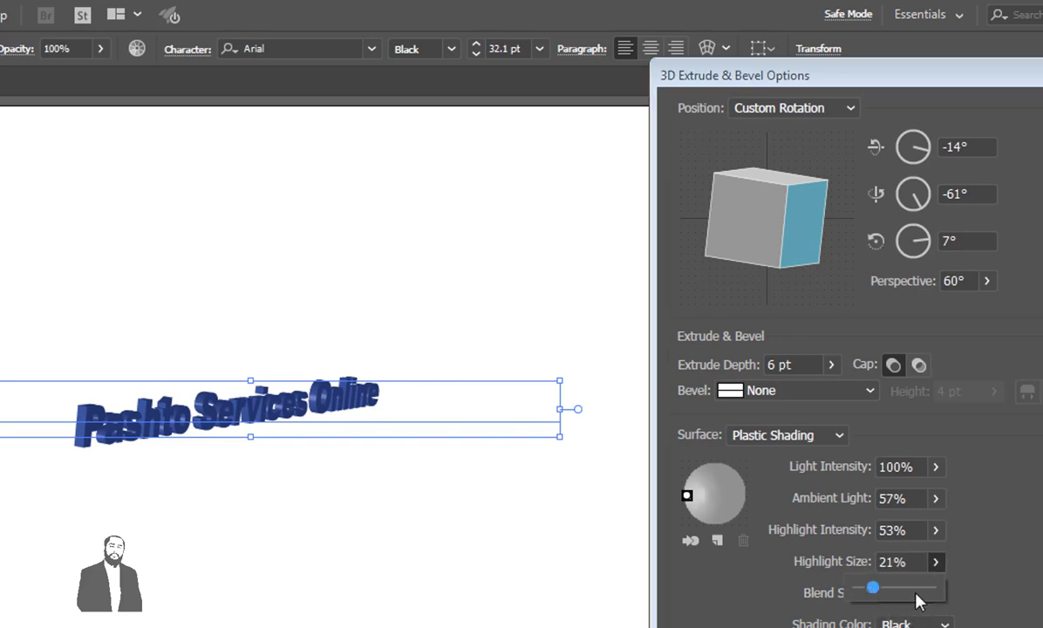
pyautogui.click(1029, 600)
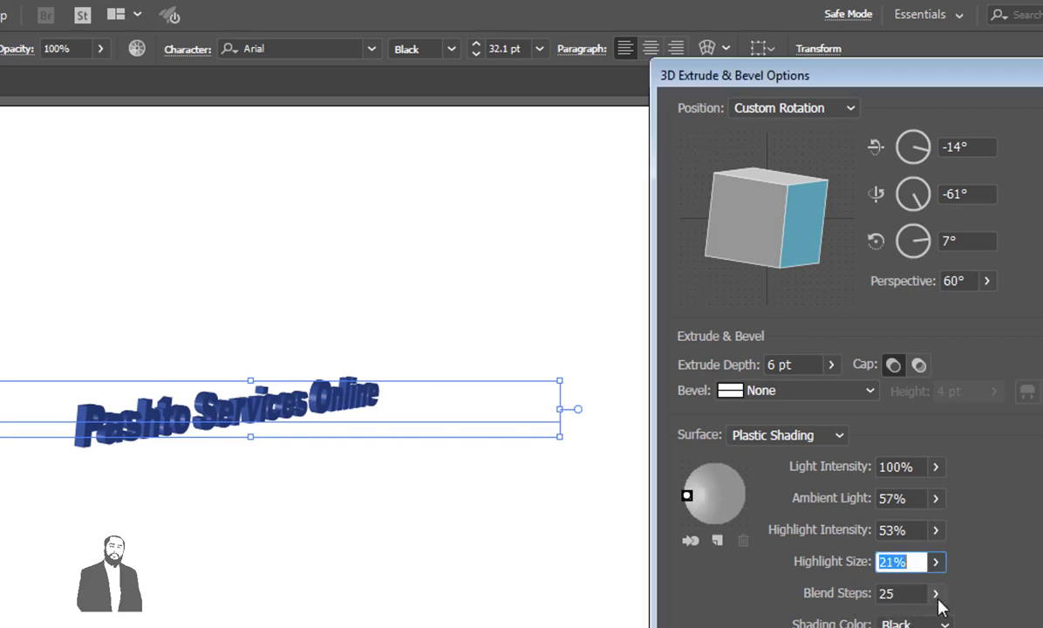
# Try blend steps of 256 and 0 for the surface shading, and settle on 53.
pyautogui.click(937, 596)
pyautogui.moveTo(880, 625); pyautogui.dragTo(943, 623)
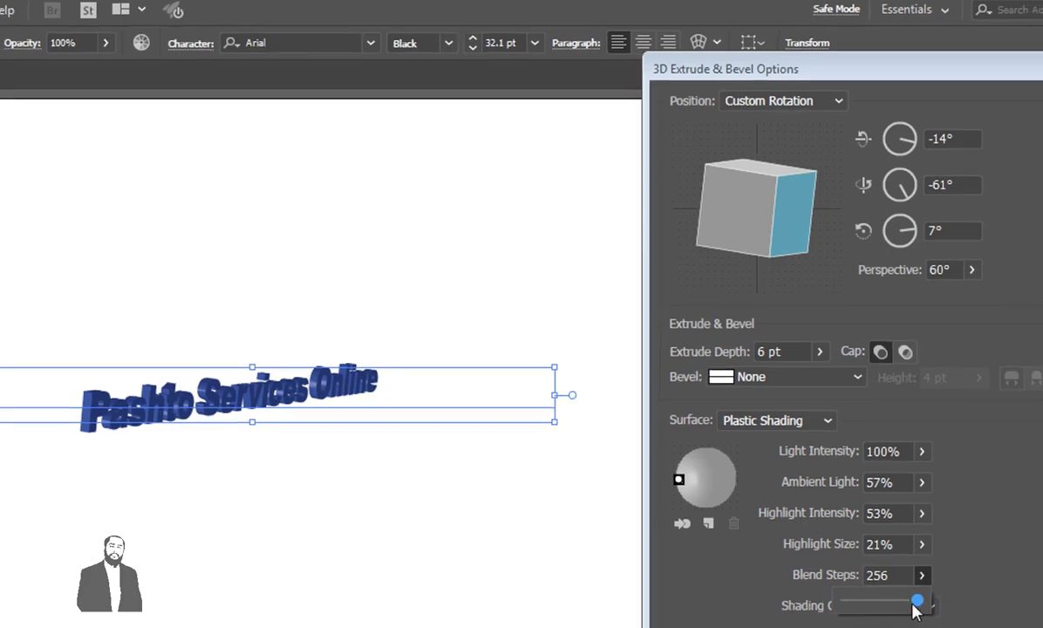
pyautogui.moveTo(930, 619); pyautogui.dragTo(841, 621)
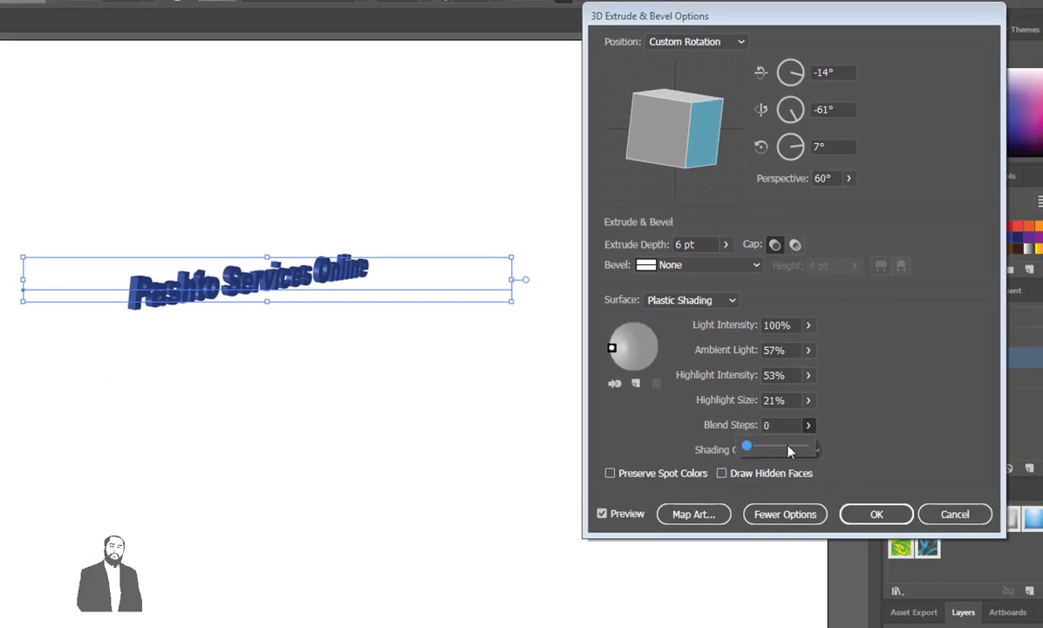
pyautogui.click(834, 429)
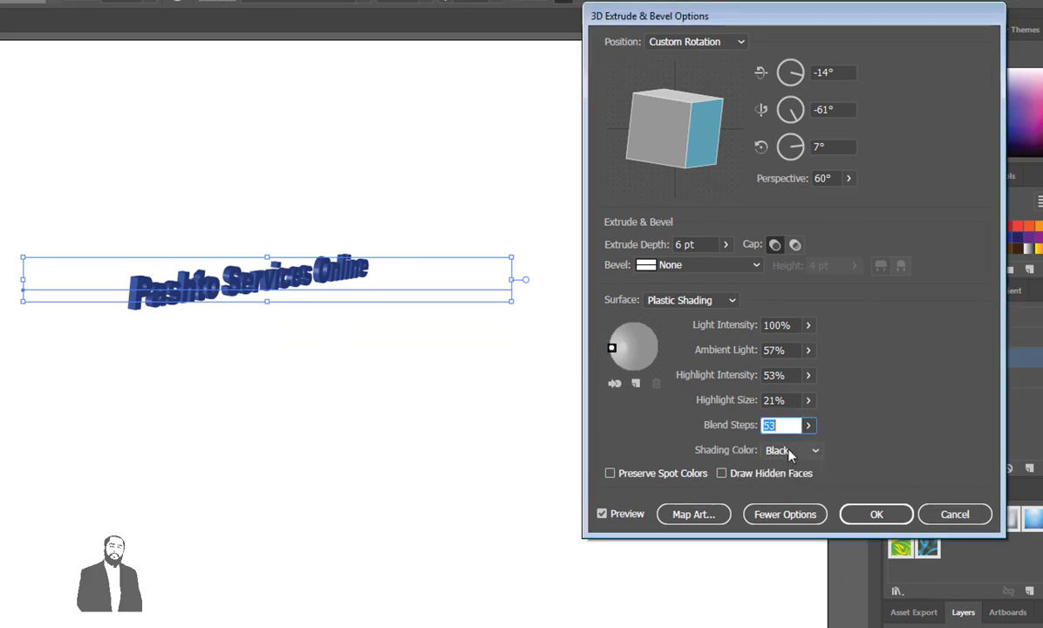
# Try a custom shading color on the extruded text, using dark blue 00094C.
pyautogui.click(790, 452)
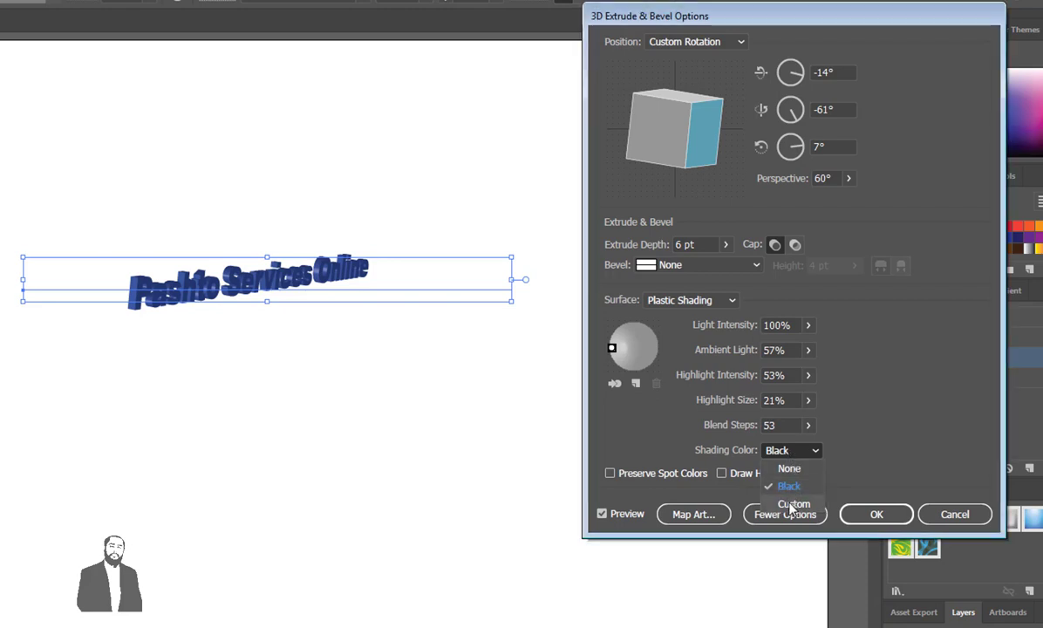
pyautogui.click(793, 503)
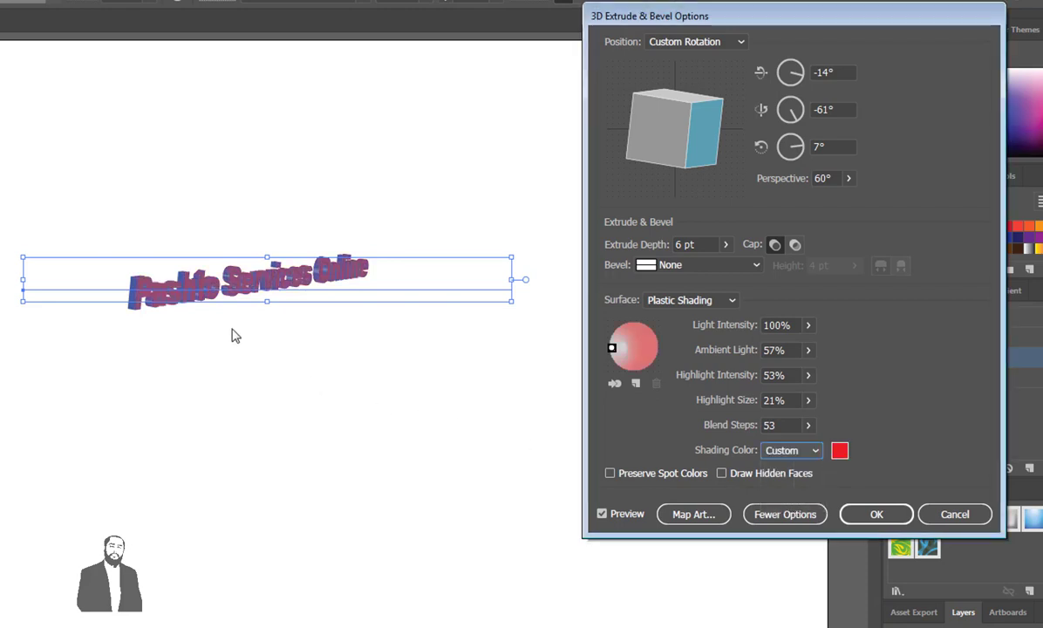
pyautogui.click(840, 450)
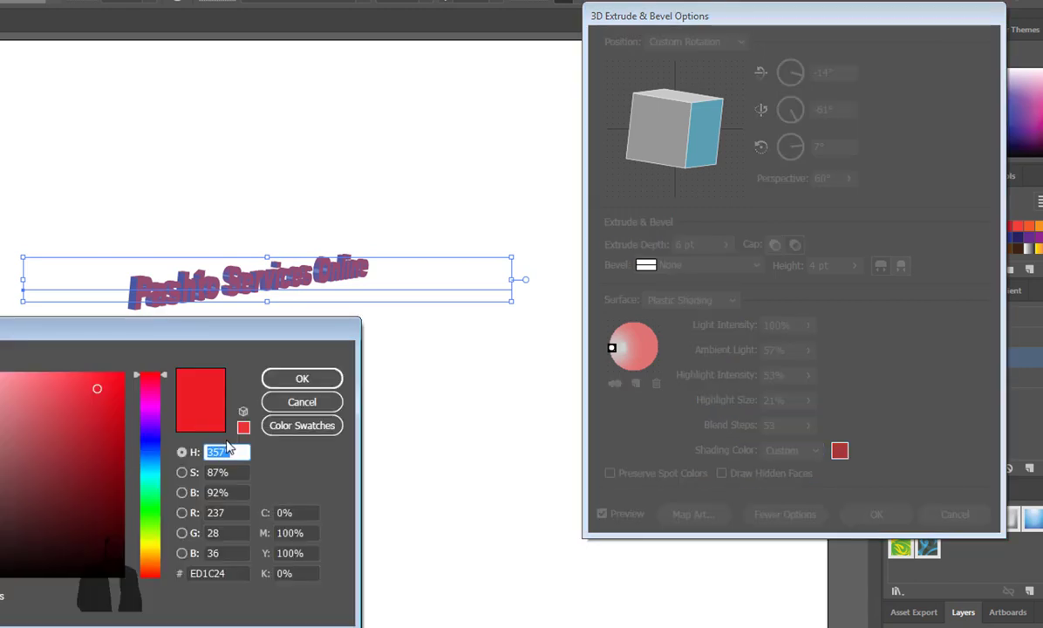
pyautogui.click(145, 444)
pyautogui.click(74, 404)
pyautogui.moveTo(73, 405); pyautogui.dragTo(122, 516)
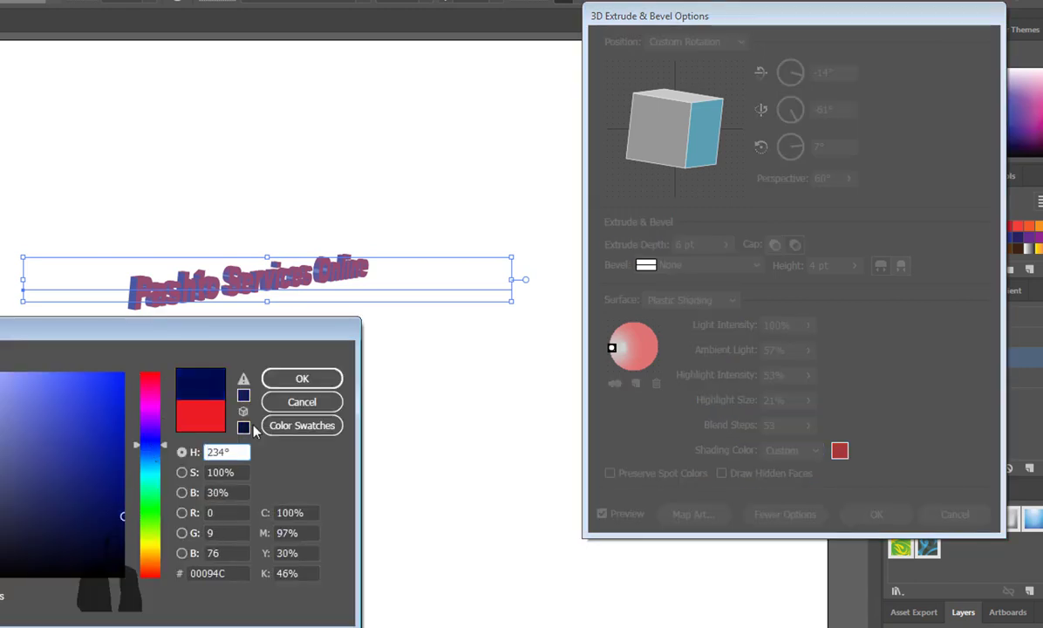
pyautogui.click(281, 378)
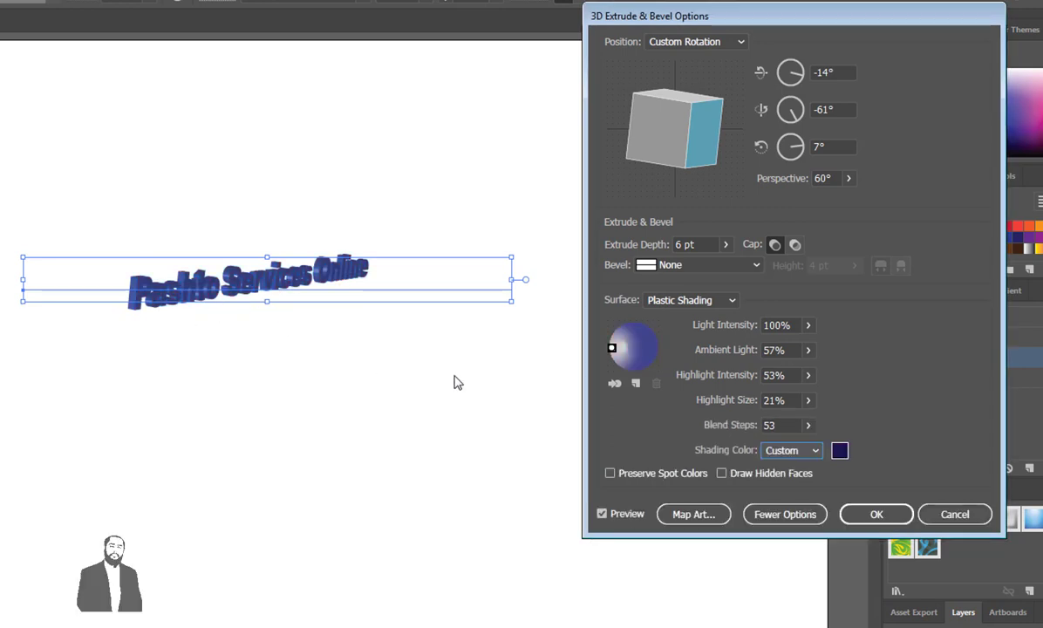
# Set the shading color back to Black and apply the 3D Extrude & Bevel settings to the text.
pyautogui.click(818, 454)
pyautogui.click(793, 486)
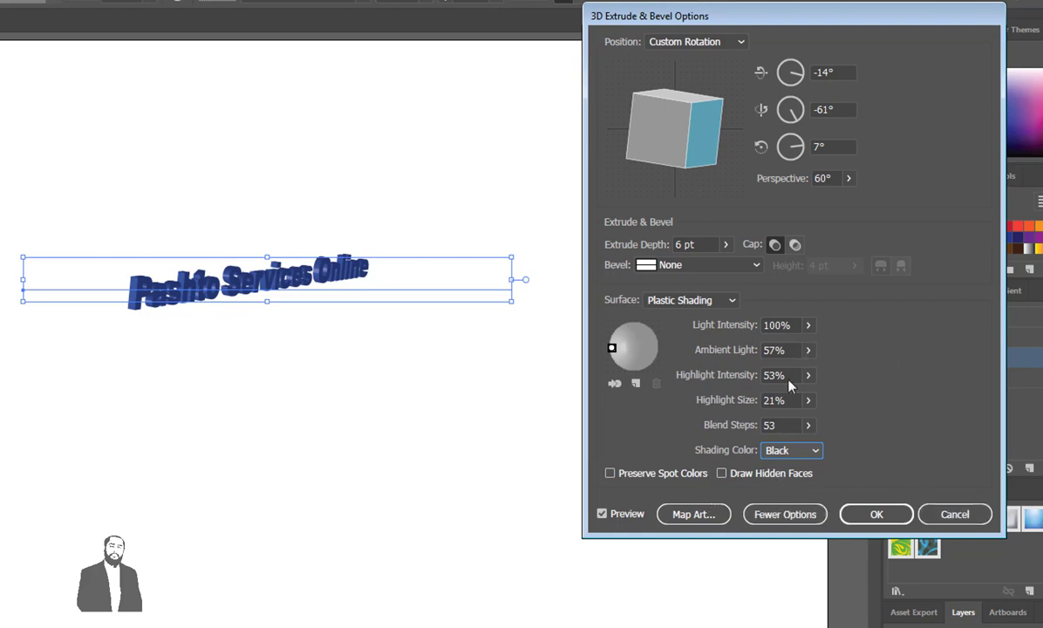
pyautogui.click(895, 517)
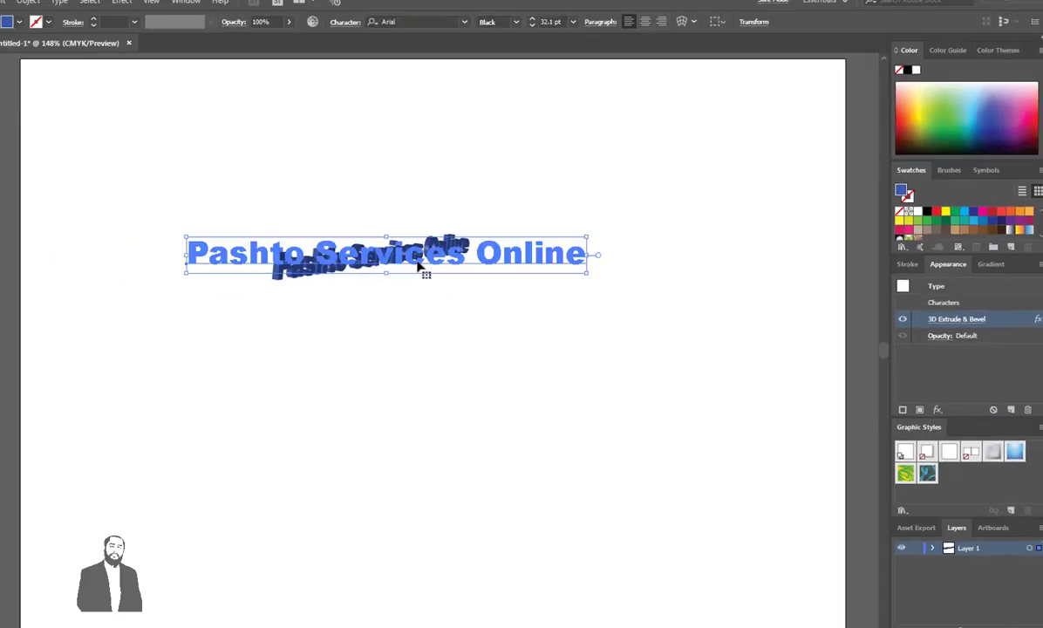
# Move the extruded text lower on the artboard and delete it.
pyautogui.moveTo(389, 281); pyautogui.dragTo(389, 359)
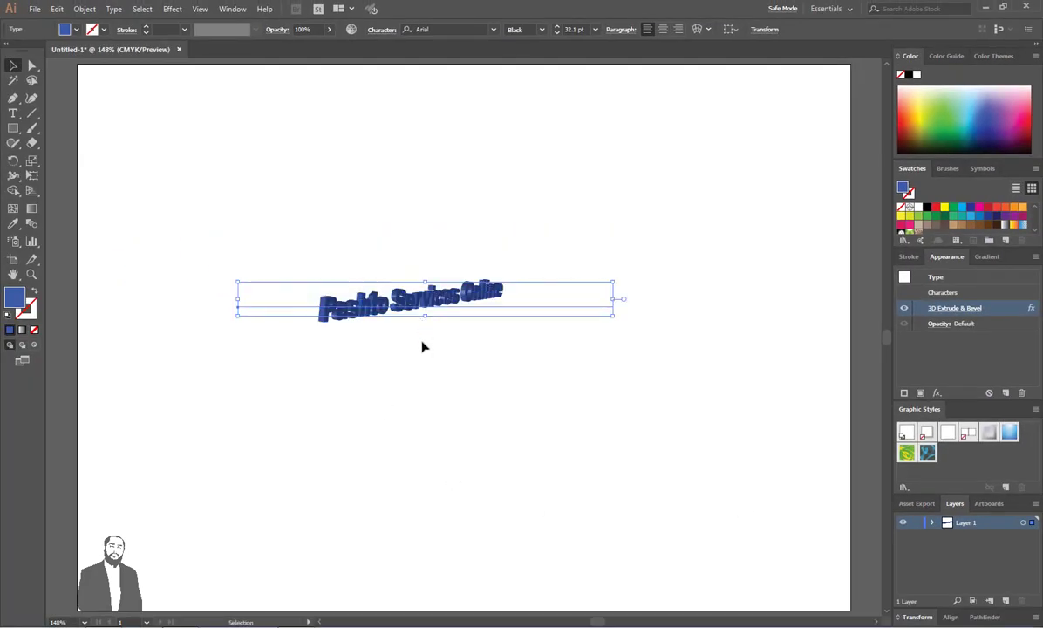
pyautogui.click(528, 382)
pyautogui.click(442, 300)
pyautogui.press('Delete')
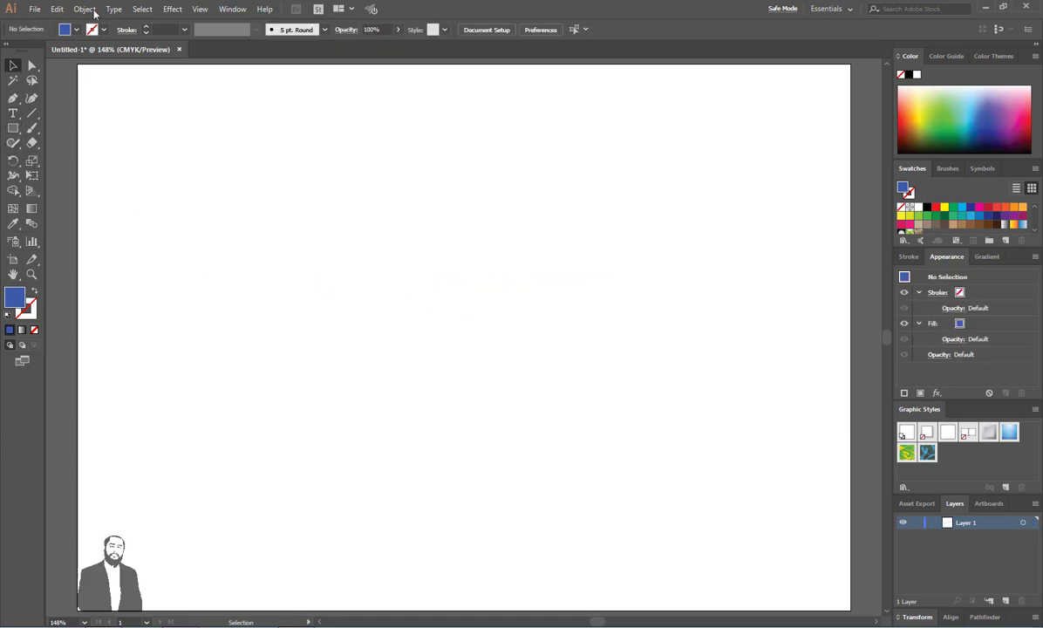
pyautogui.click(171, 10)
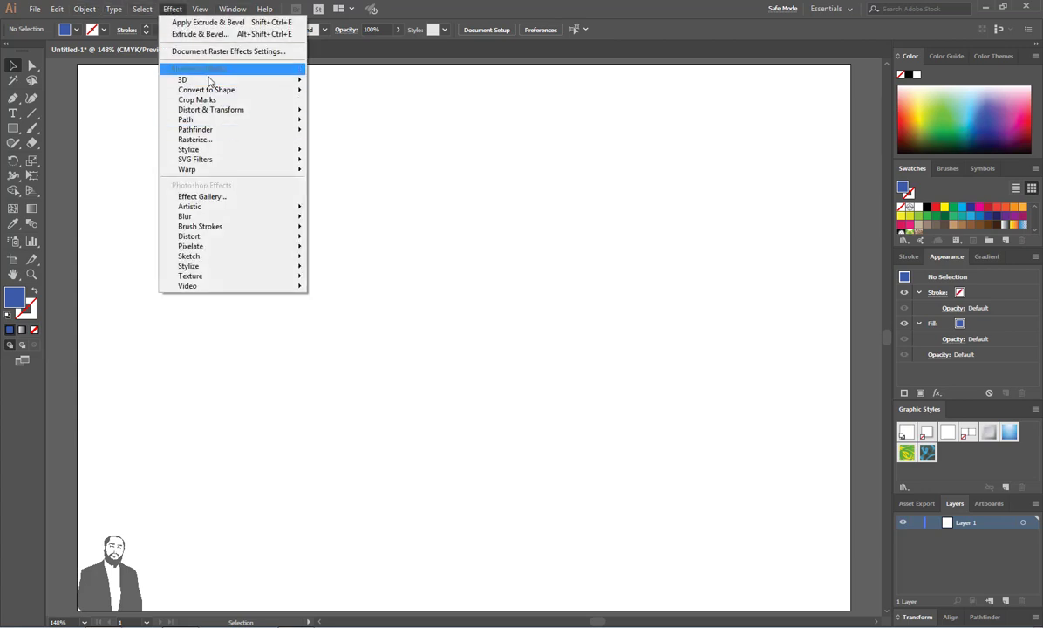
pyautogui.moveTo(209, 80)
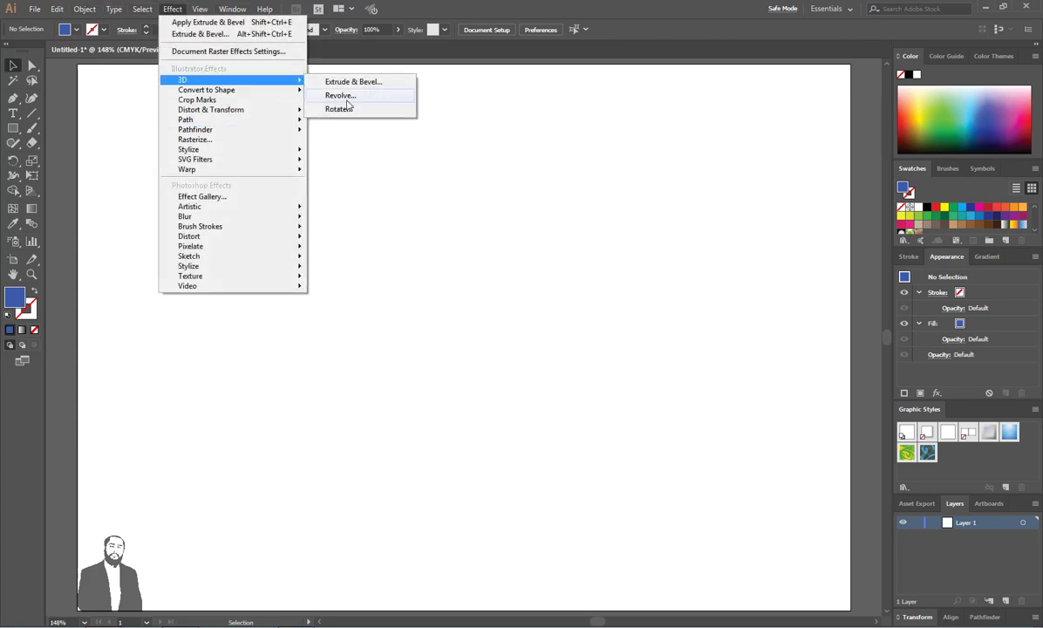
# Draw a filled half-profile of a footed cup with the Pen tool, about 86 pt wide and 159 pt tall.
pyautogui.click(12, 100)
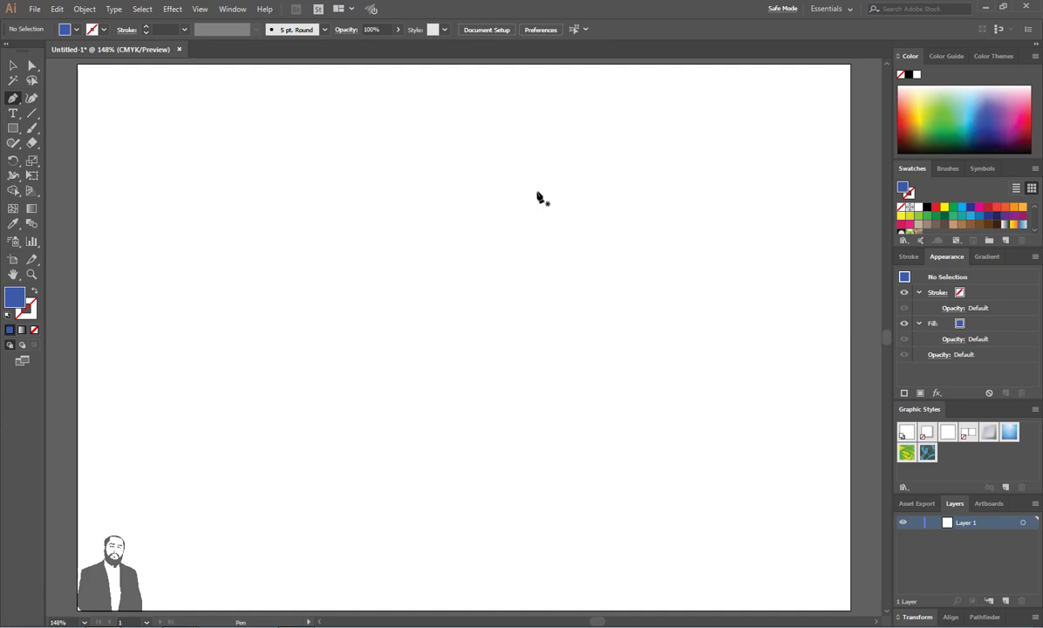
pyautogui.moveTo(541, 187); pyautogui.dragTo(550, 194)
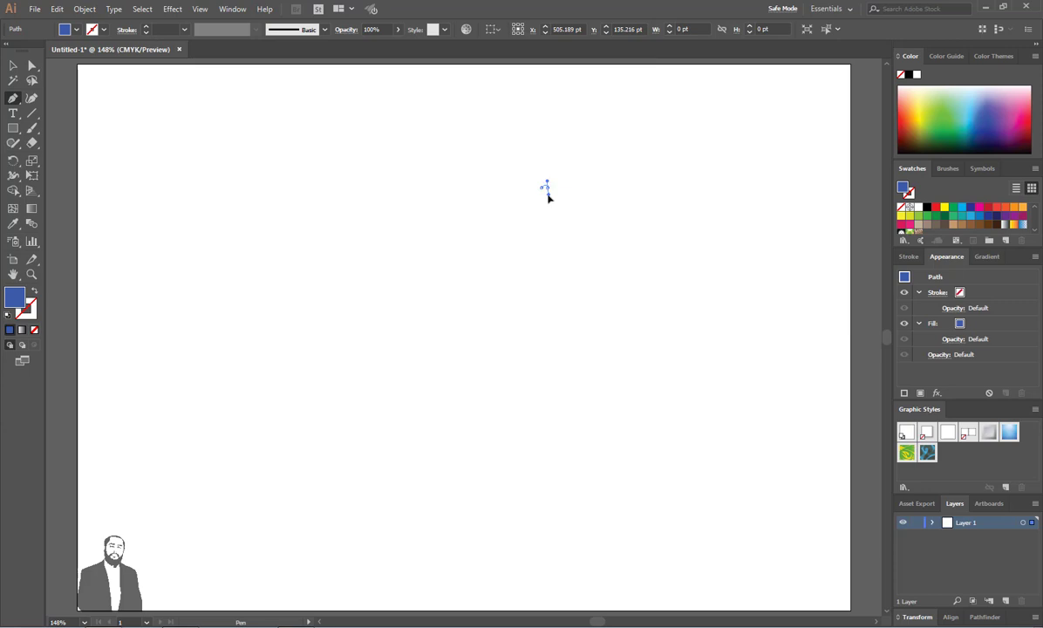
pyautogui.moveTo(549, 198); pyautogui.dragTo(509, 364)
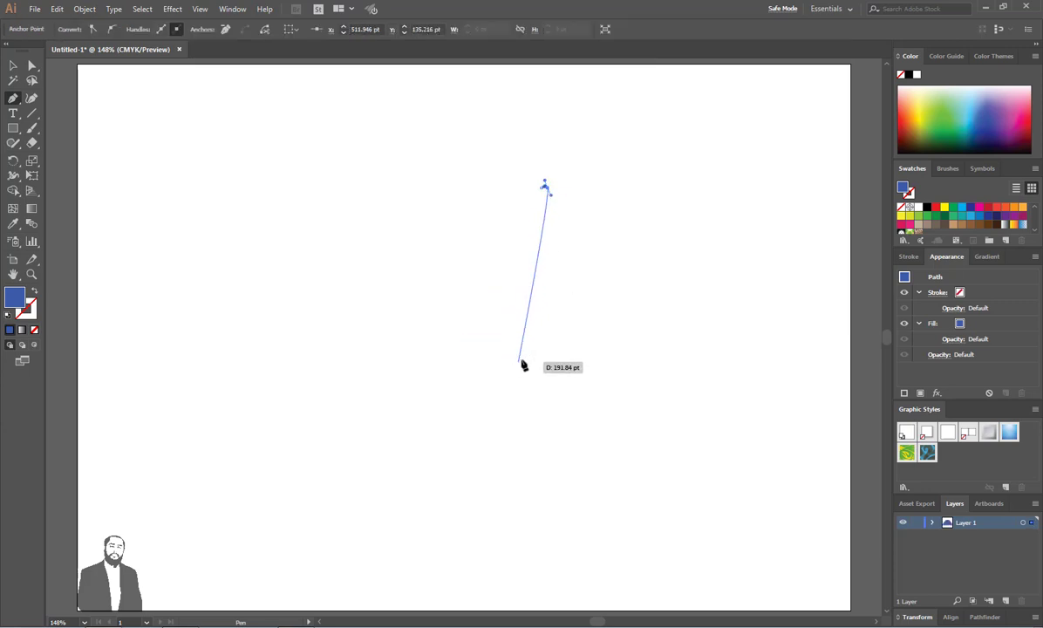
pyautogui.moveTo(537, 312); pyautogui.dragTo(464, 416)
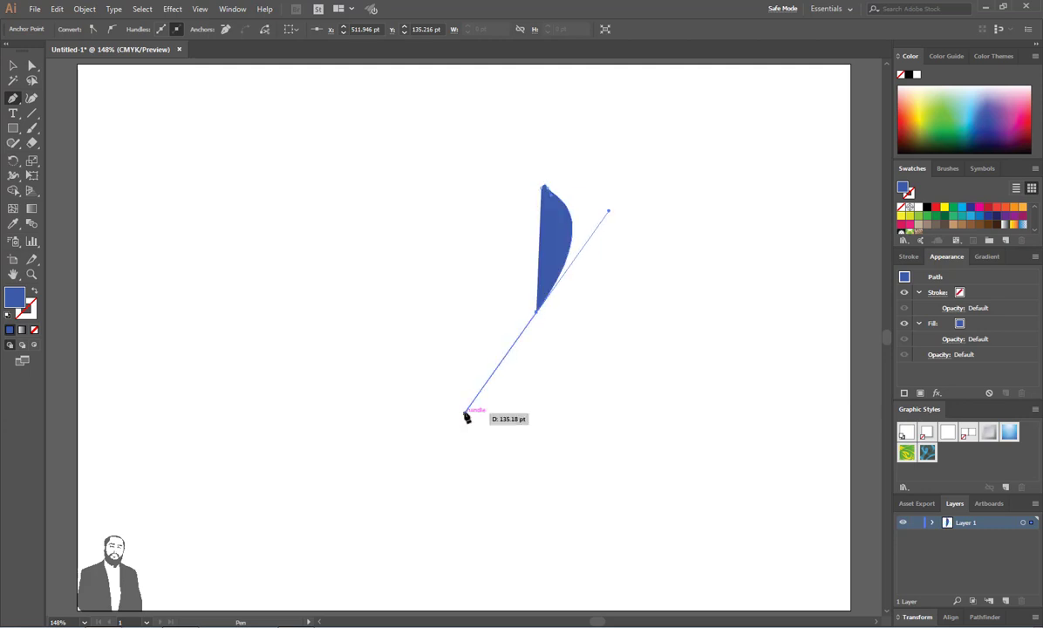
pyautogui.hotkey('ctrl', 'z')
pyautogui.moveTo(507, 308); pyautogui.dragTo(432, 388)
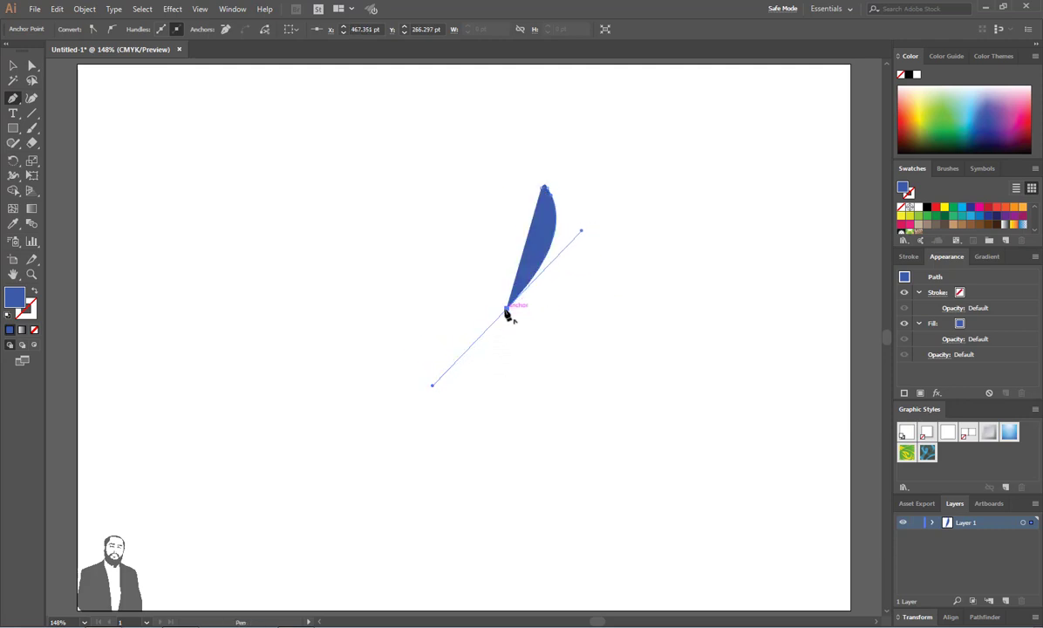
pyautogui.moveTo(507, 308); pyautogui.dragTo(529, 315)
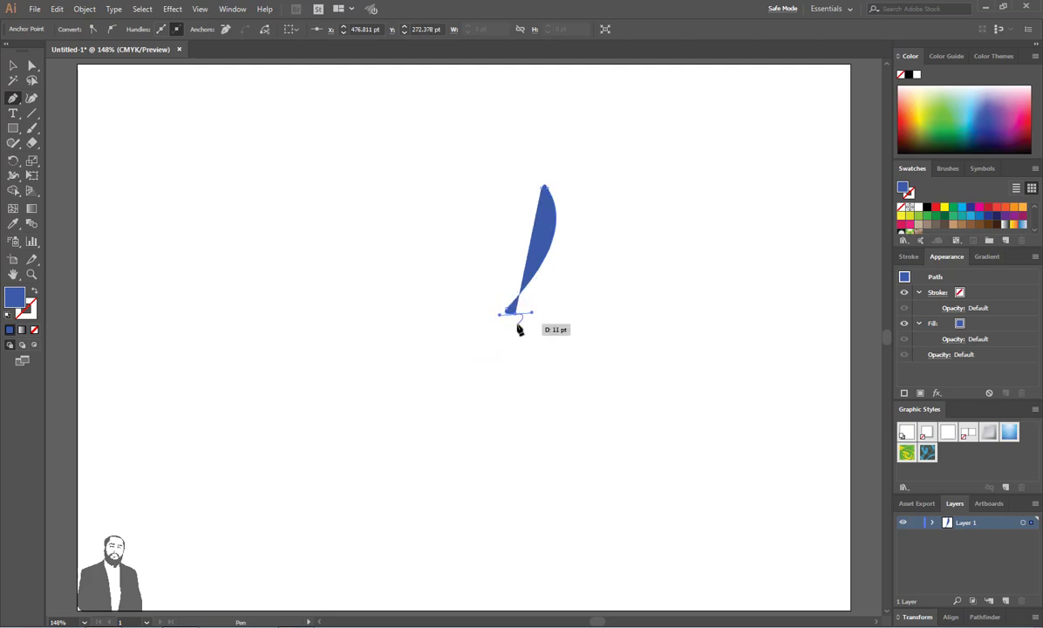
pyautogui.moveTo(503, 335); pyautogui.dragTo(437, 325)
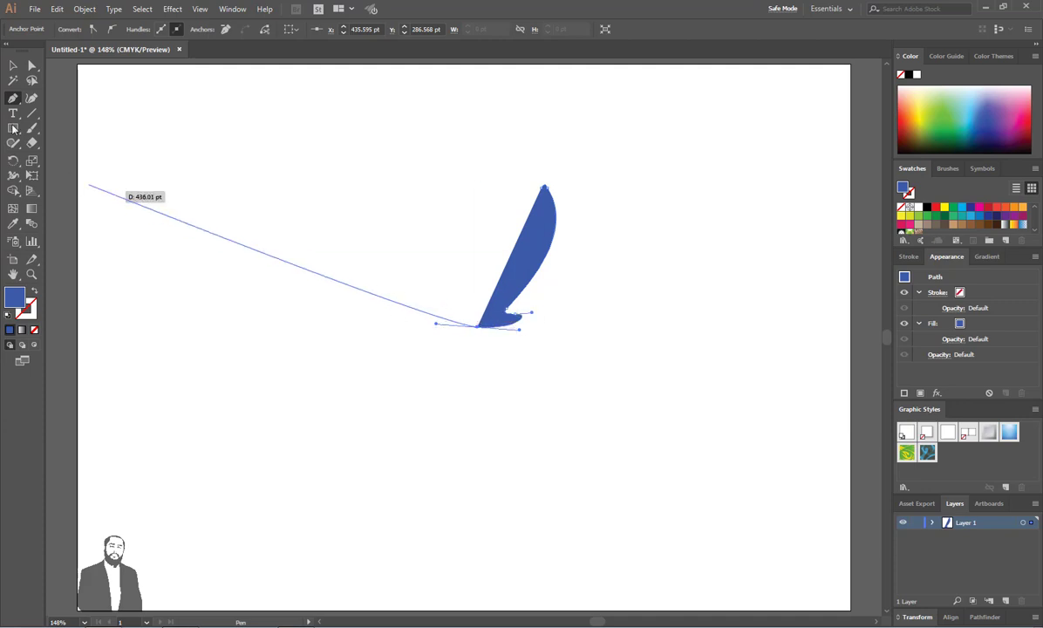
pyautogui.click(13, 65)
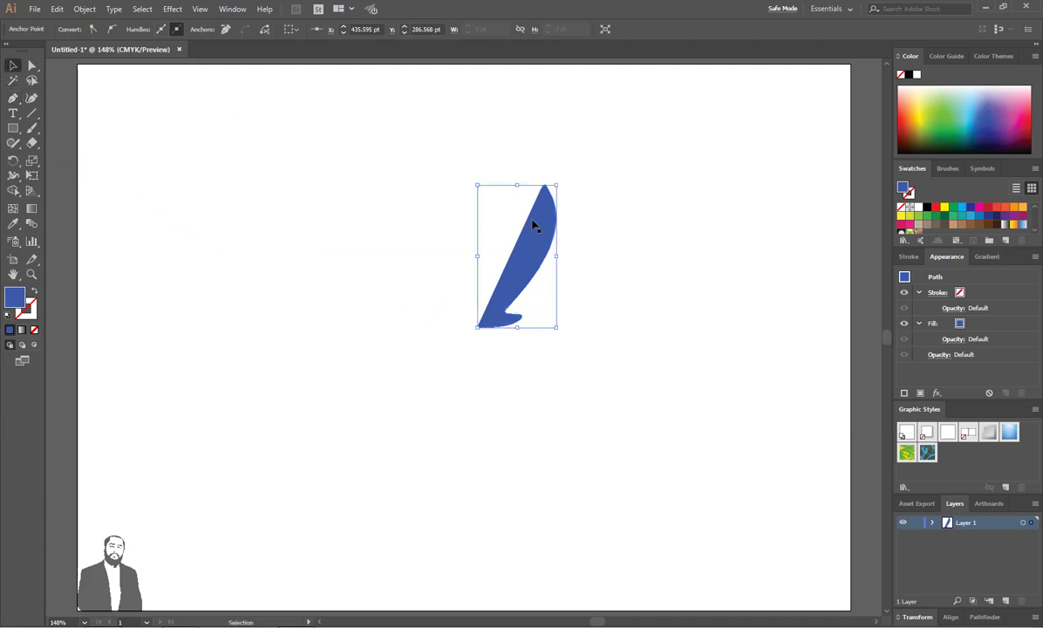
# Apply a 360° 3D Revolve from the left edge to the cup profile and move the cup slightly down and left.
pyautogui.click(172, 10)
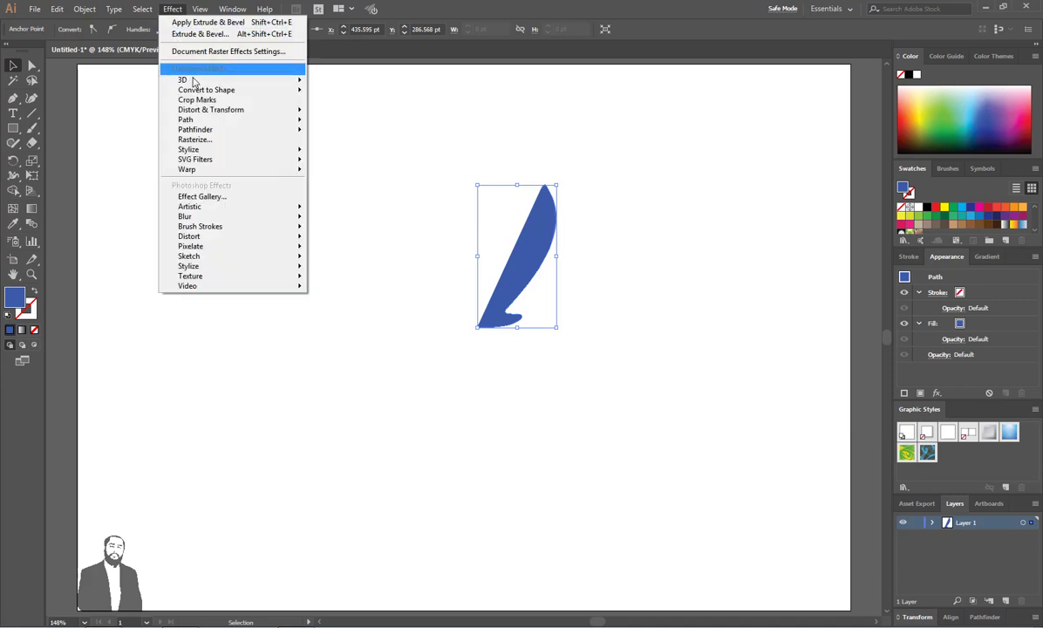
pyautogui.click(324, 94)
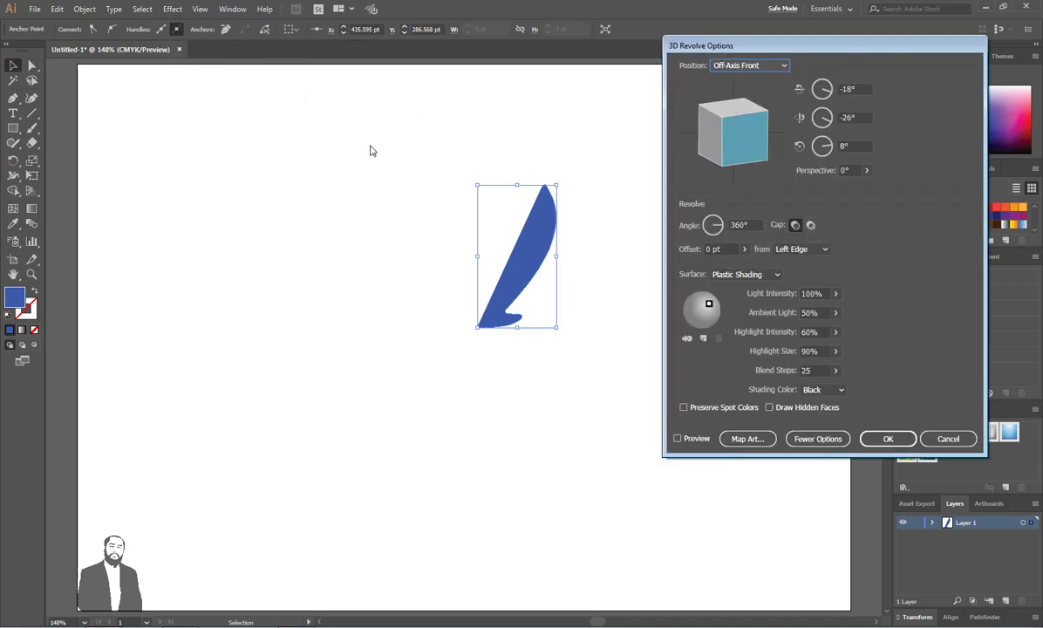
pyautogui.click(678, 439)
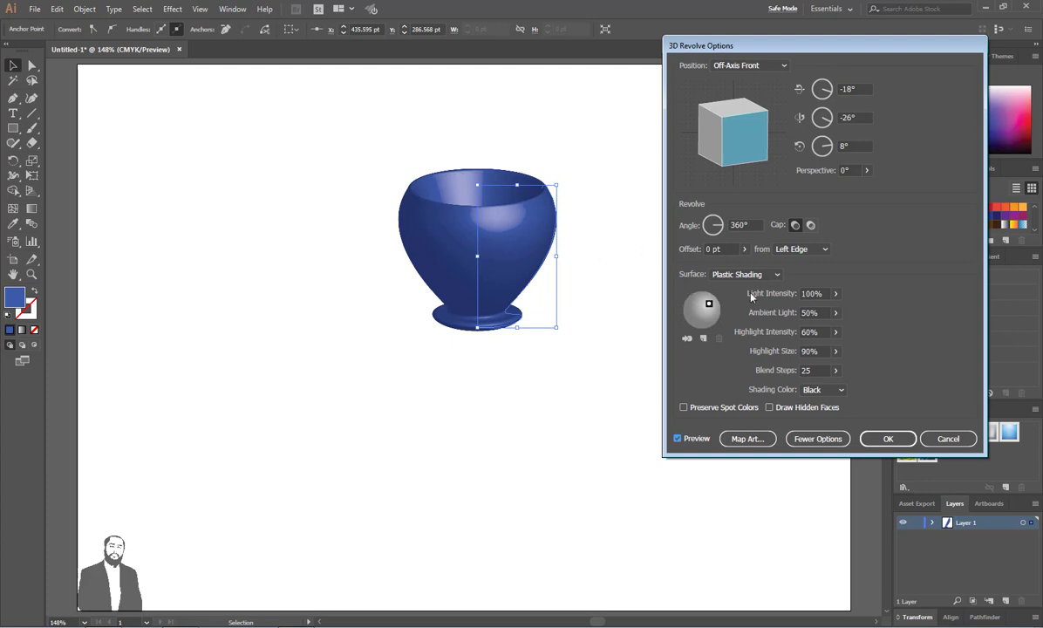
pyautogui.click(887, 439)
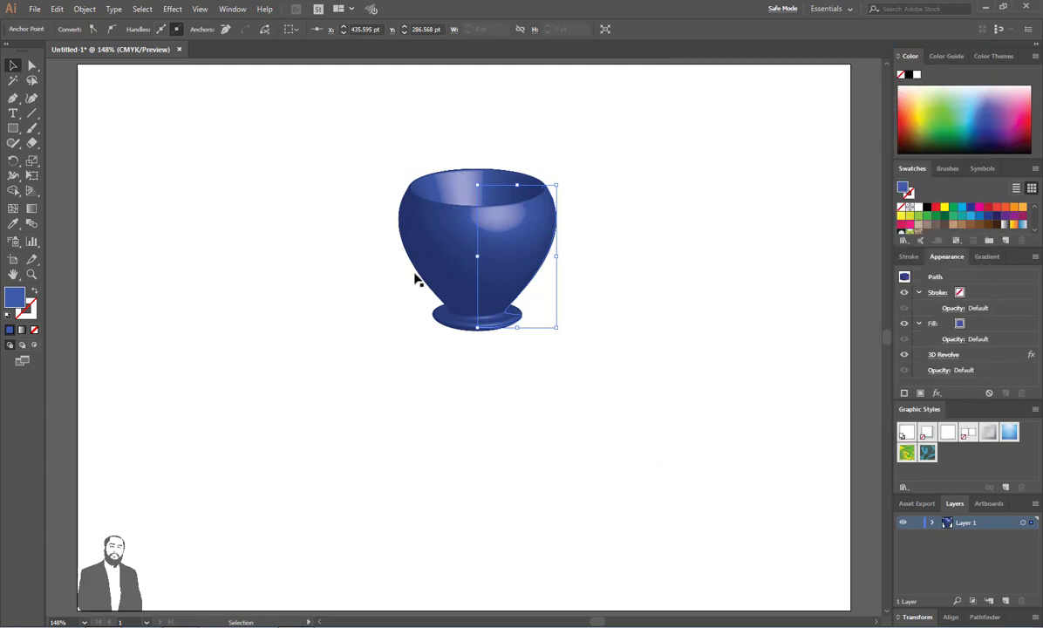
pyautogui.moveTo(450, 260); pyautogui.dragTo(420, 273)
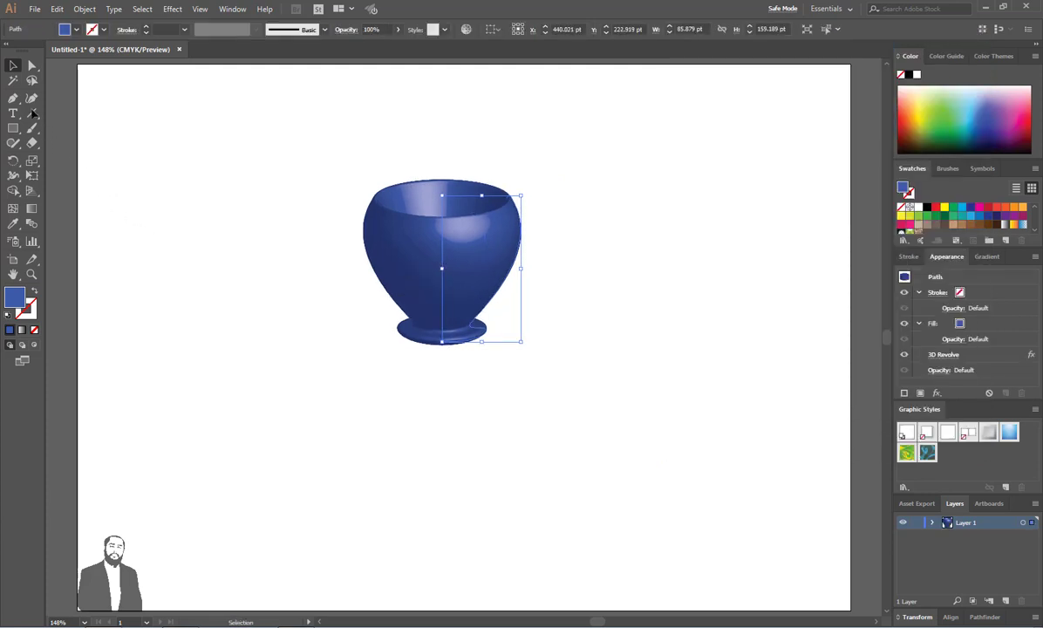
# Draw a flat saucer half-profile with a small foot below the cup using the Pen tool, about 215 pt wide and 57 pt tall.
pyautogui.click(13, 97)
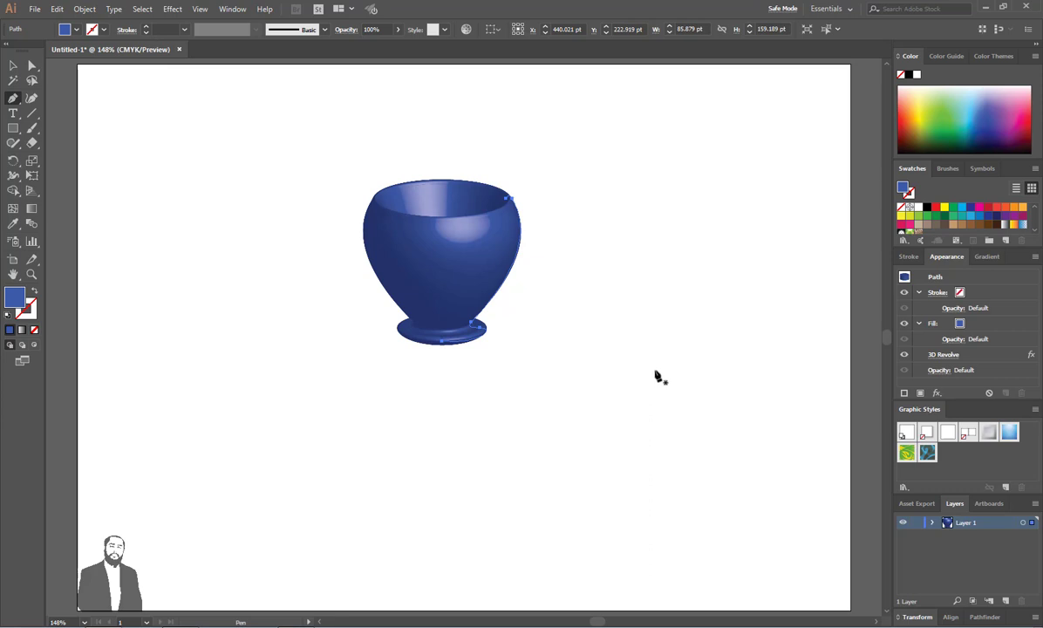
pyautogui.moveTo(655, 375); pyautogui.dragTo(659, 380)
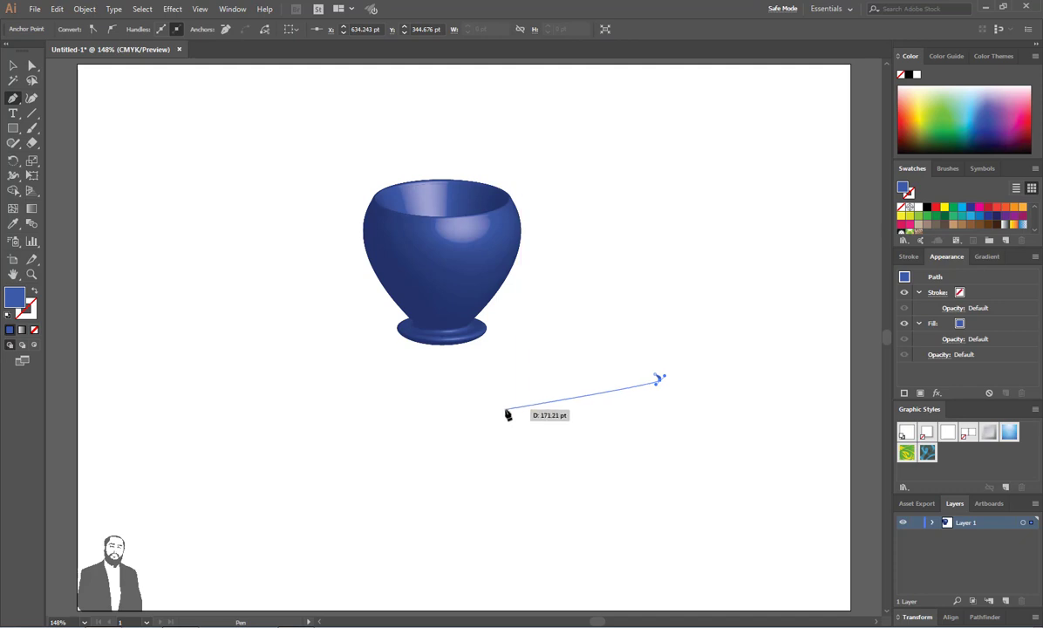
pyautogui.moveTo(506, 409); pyautogui.dragTo(427, 418)
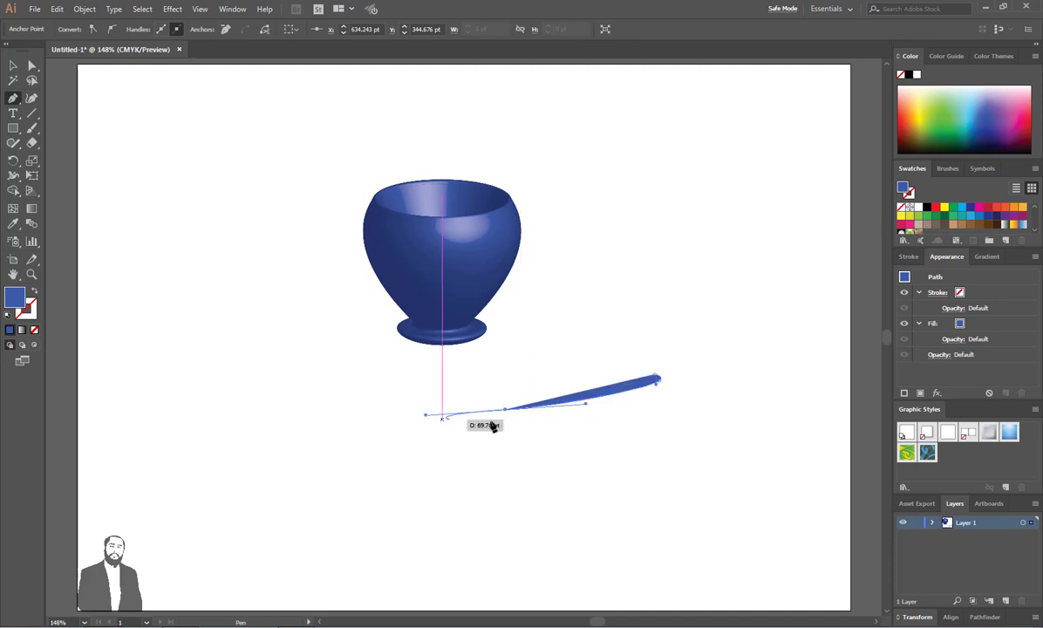
pyautogui.moveTo(505, 410); pyautogui.dragTo(339, 372)
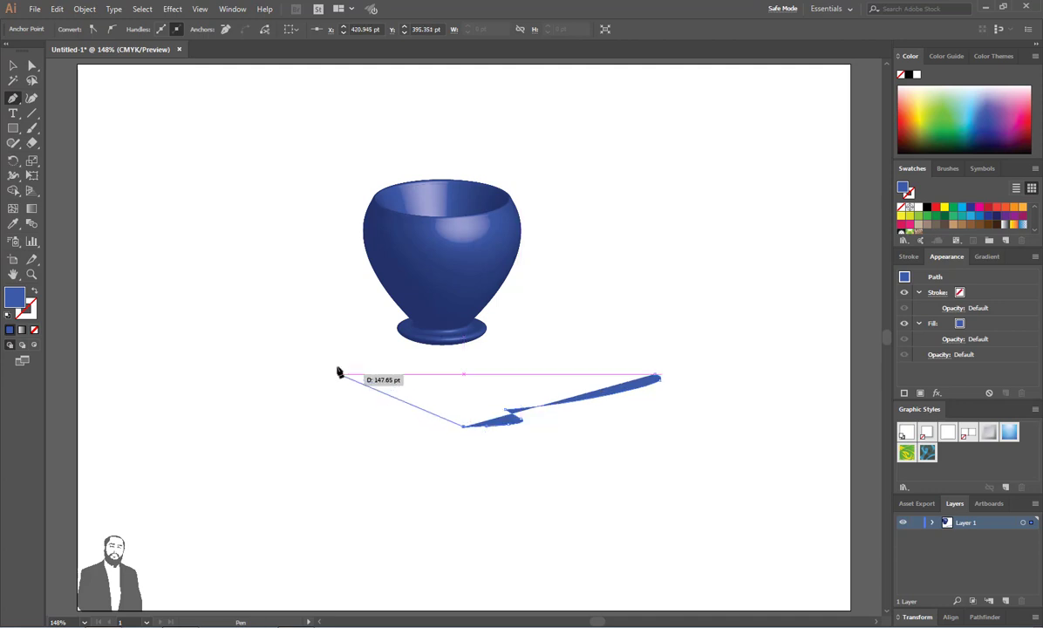
pyautogui.click(12, 66)
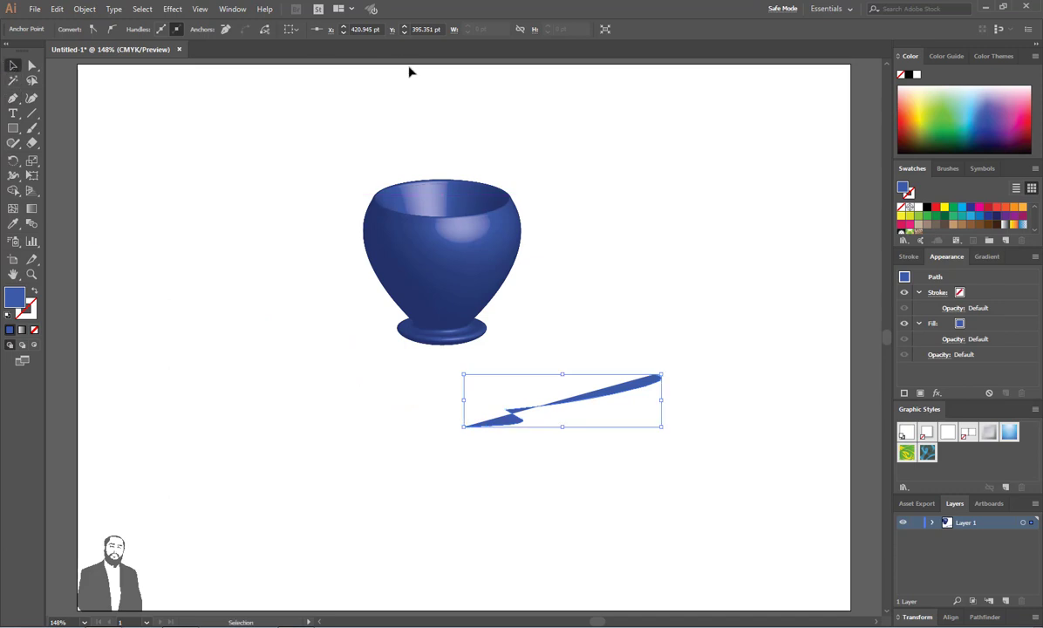
# Apply a 360° 3D Revolve from the left edge to the saucer profile and center the saucer beneath the cup.
pyautogui.click(172, 8)
pyautogui.moveTo(201, 80)
pyautogui.click(333, 95)
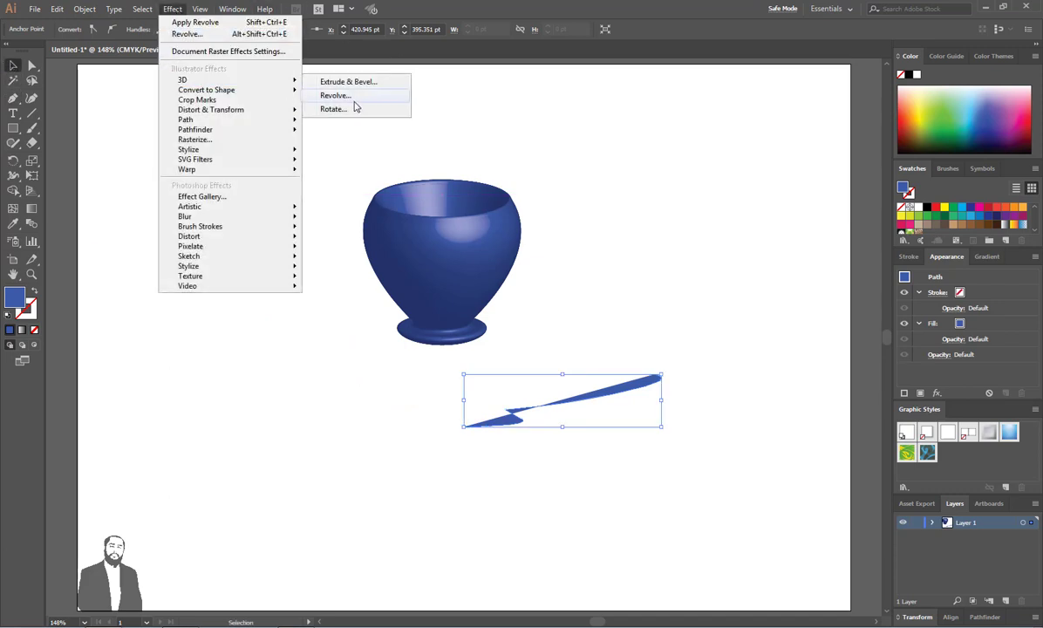
pyautogui.click(678, 439)
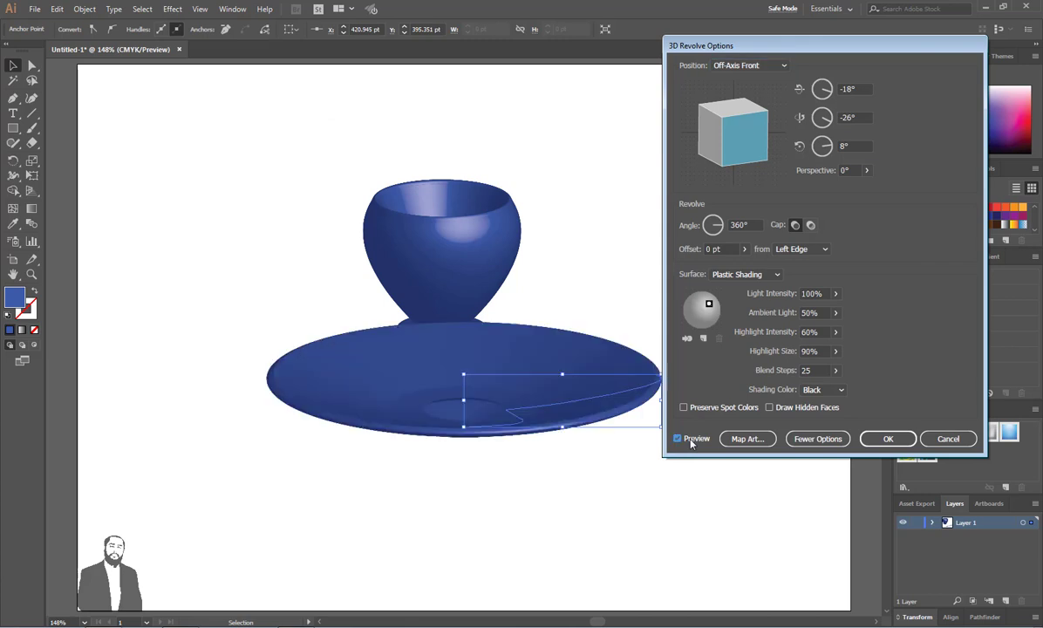
pyautogui.click(886, 439)
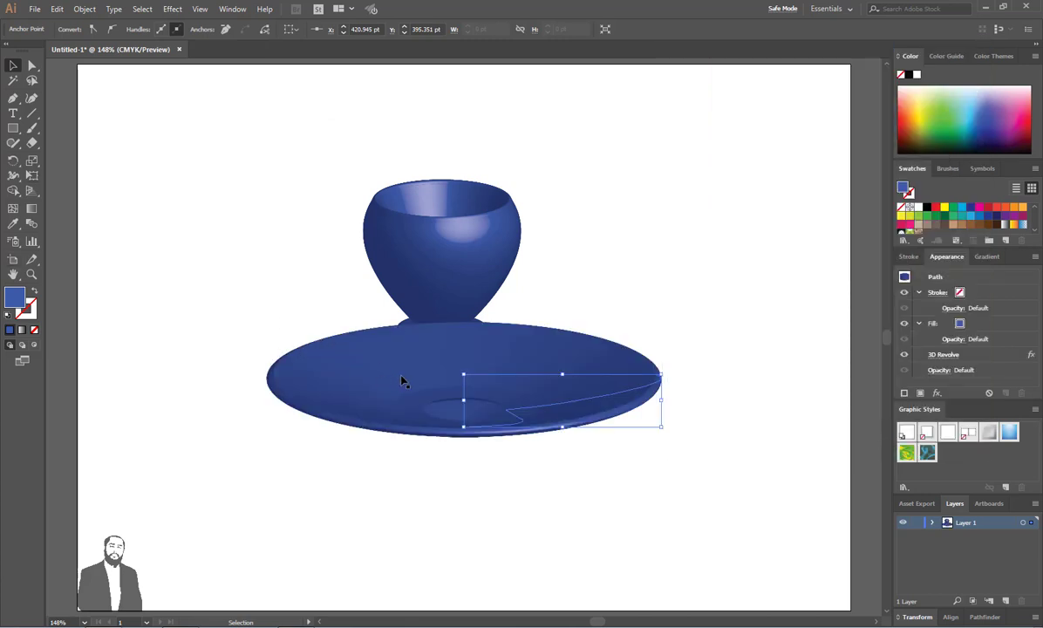
pyautogui.moveTo(403, 381); pyautogui.dragTo(369, 423)
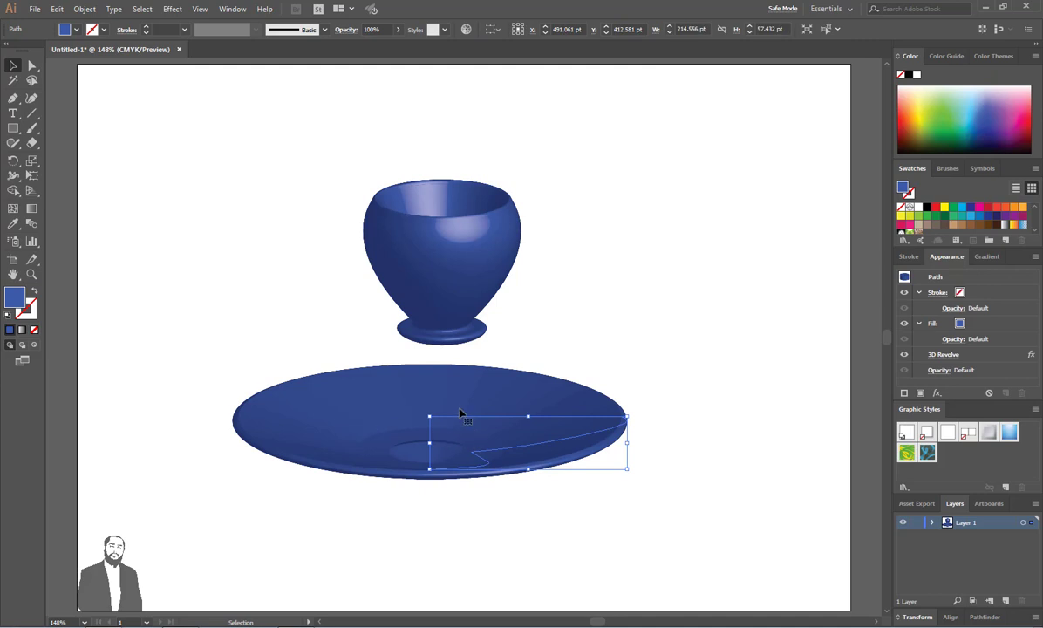
pyautogui.moveTo(460, 413); pyautogui.dragTo(468, 403)
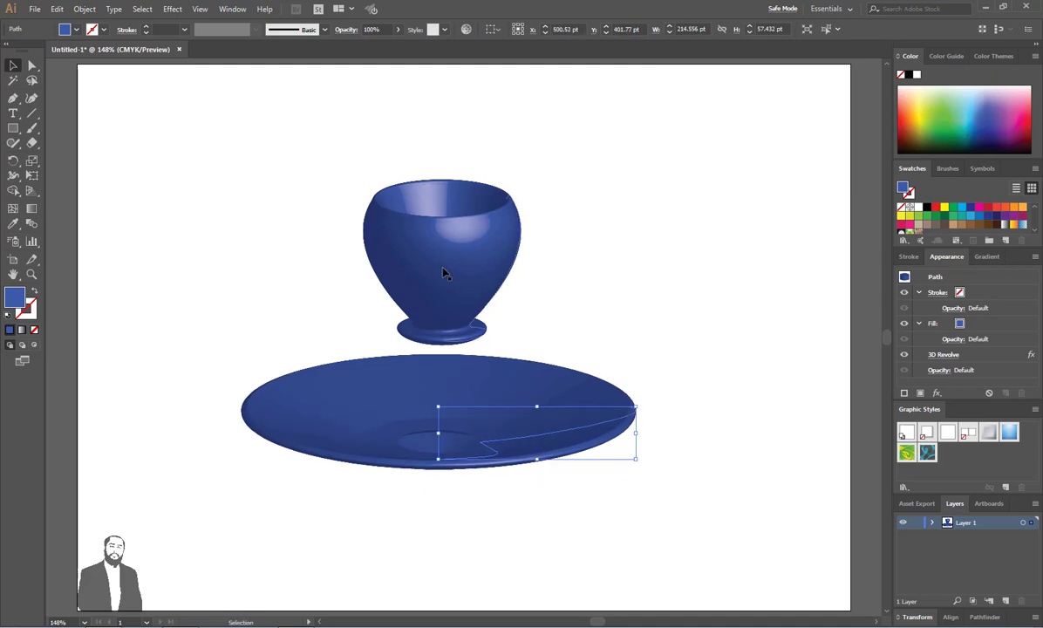
# Bring the cup to the front and seat its foot in the middle of the saucer.
pyautogui.moveTo(443, 274); pyautogui.dragTo(450, 328)
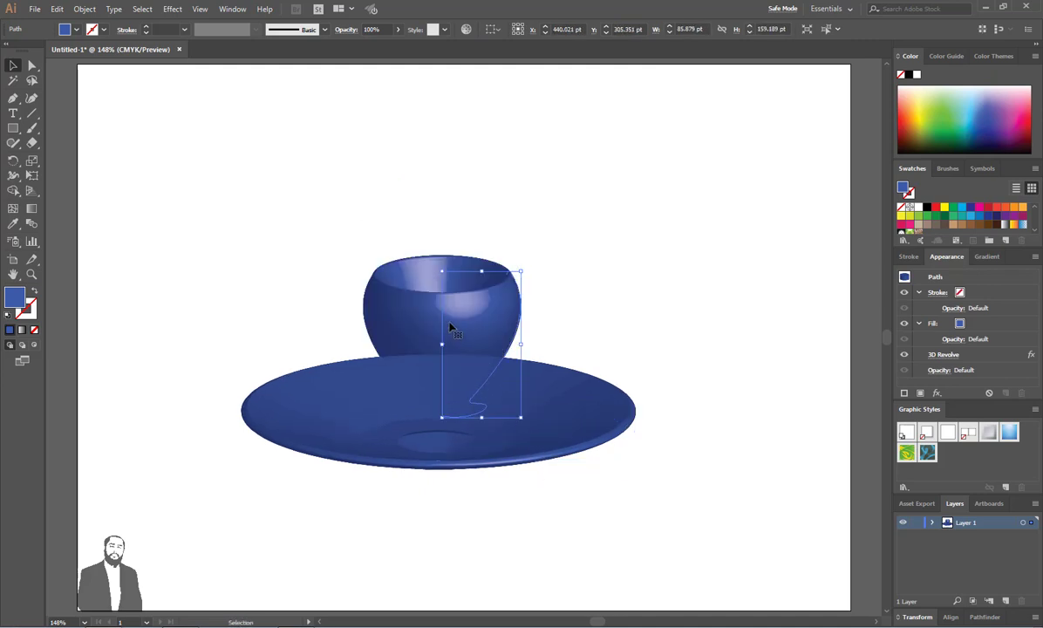
pyautogui.rightClick(449, 319)
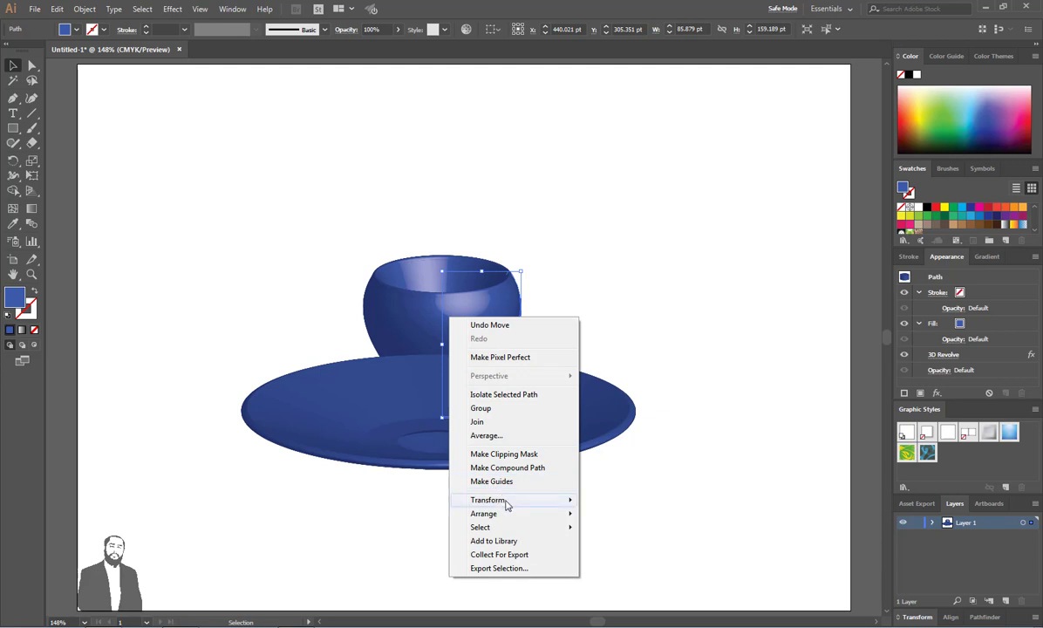
pyautogui.moveTo(495, 518)
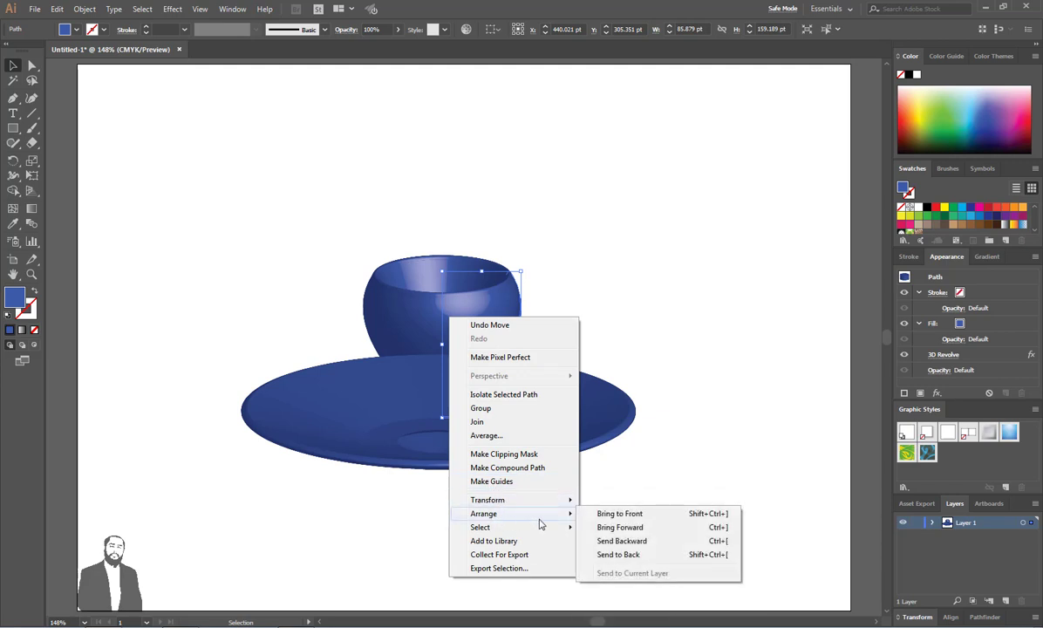
pyautogui.click(616, 519)
pyautogui.moveTo(468, 340); pyautogui.dragTo(462, 371)
pyautogui.click(636, 354)
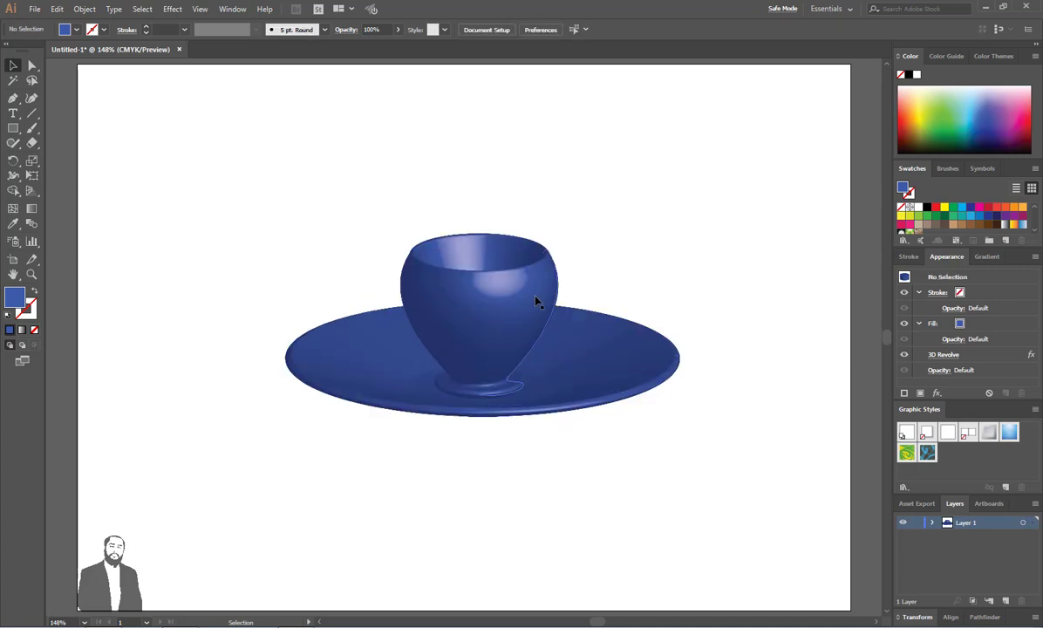
# Select the cup and saucer together and move them to the artboard's upper-left corner.
pyautogui.moveTo(687, 225); pyautogui.dragTo(481, 410)
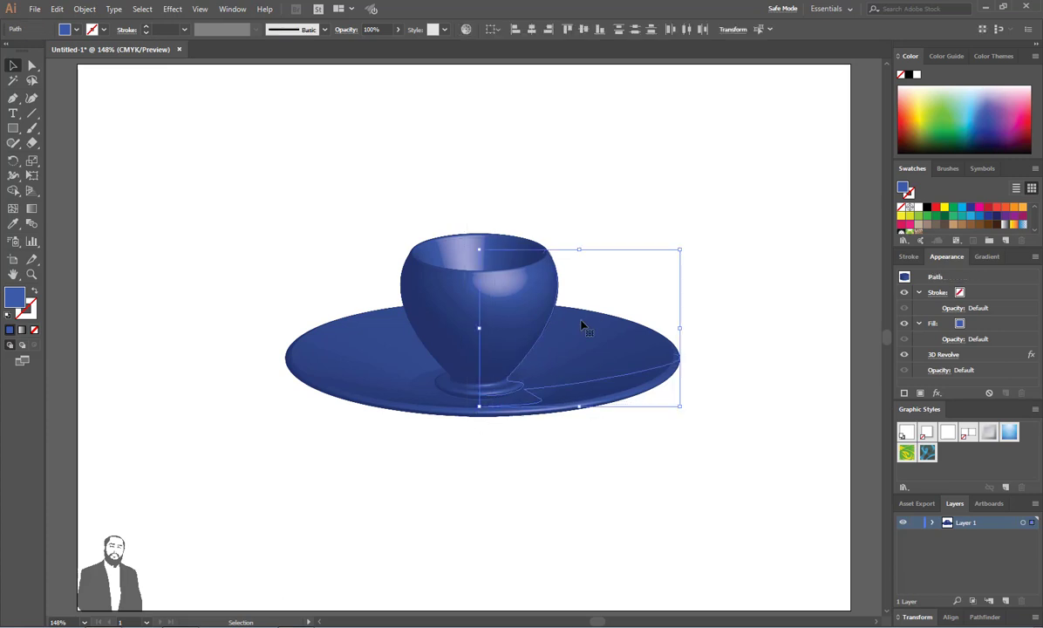
pyautogui.moveTo(478, 309); pyautogui.dragTo(279, 231)
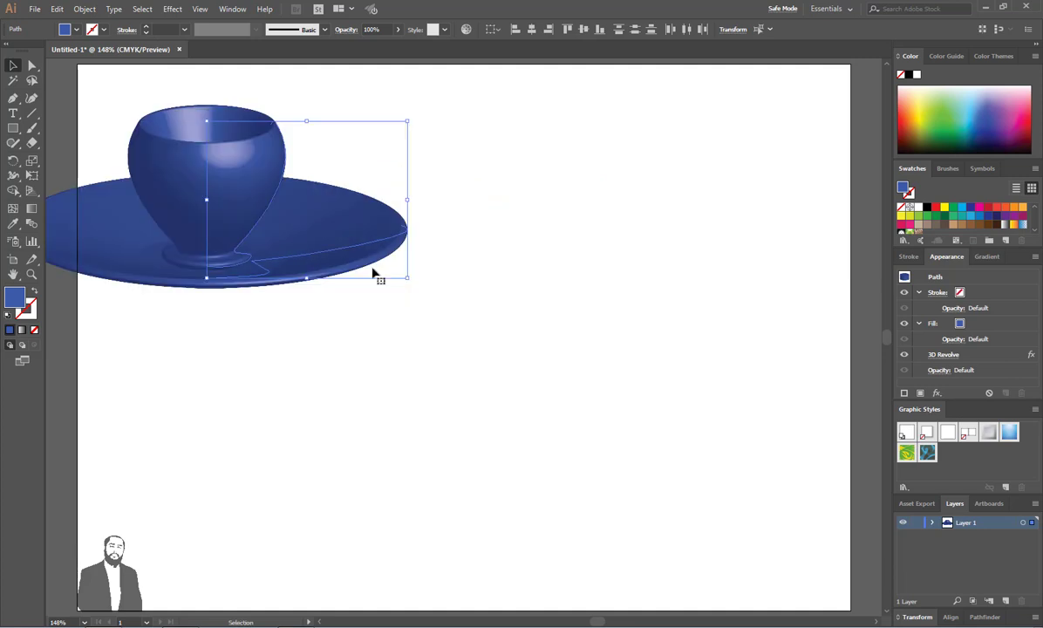
pyautogui.click(539, 274)
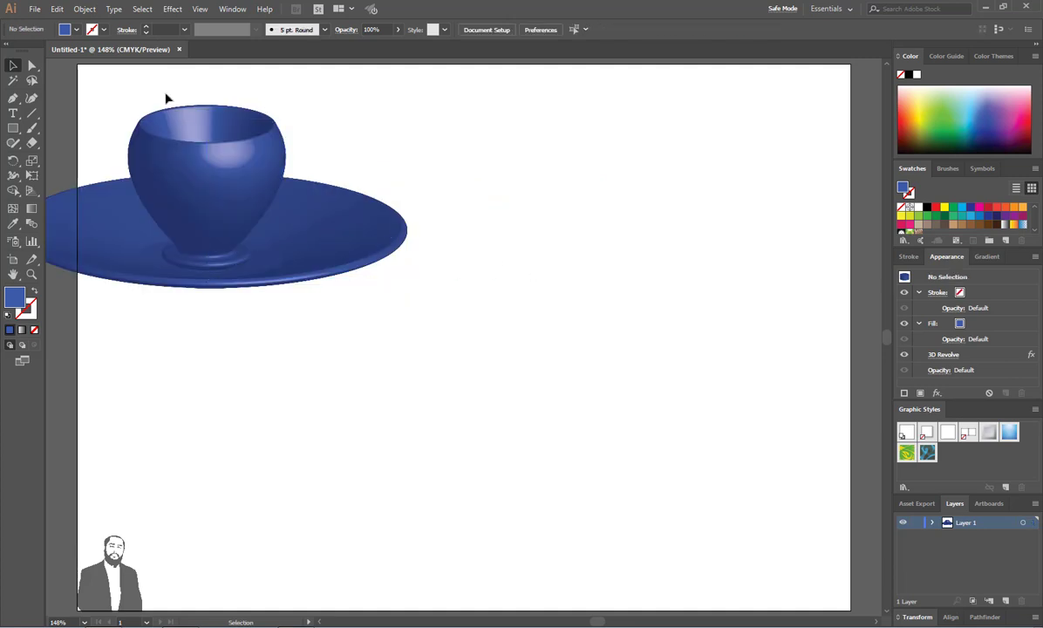
pyautogui.click(171, 9)
pyautogui.moveTo(209, 90)
pyautogui.click(307, 193)
# Preview the cup's existing 3D Revolve settings, try a 98 pt offset from the left edge, and restore the offset to 0 pt.
pyautogui.click(201, 157)
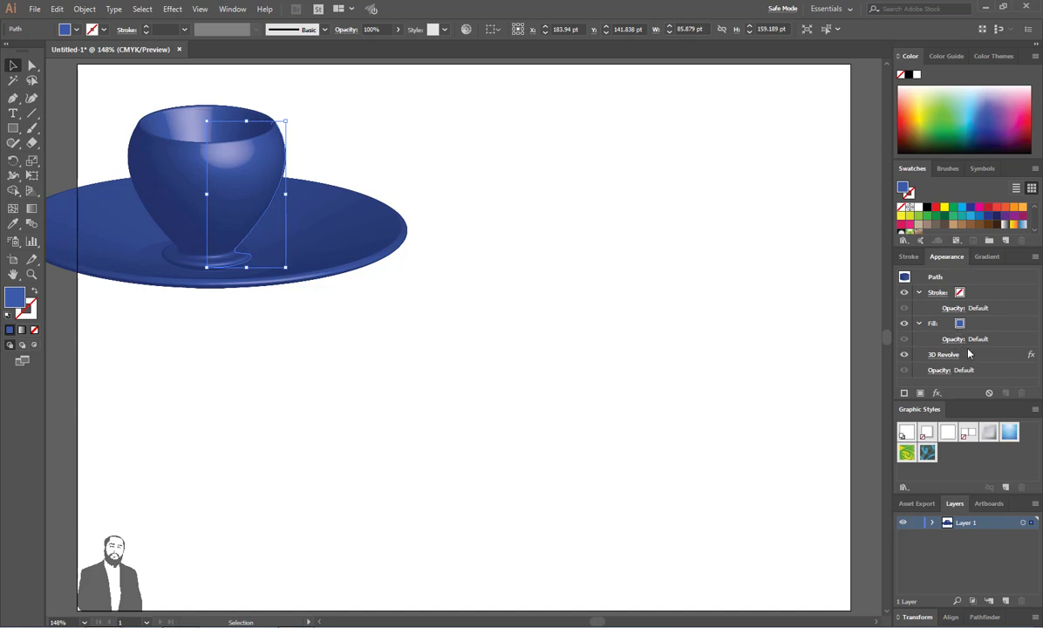
pyautogui.click(945, 356)
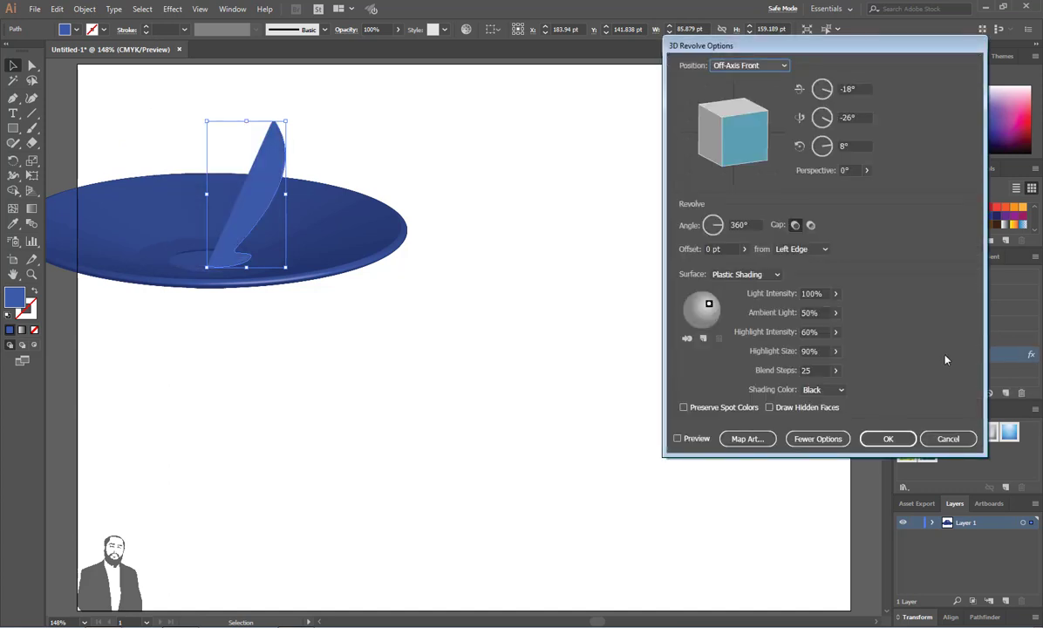
pyautogui.click(678, 439)
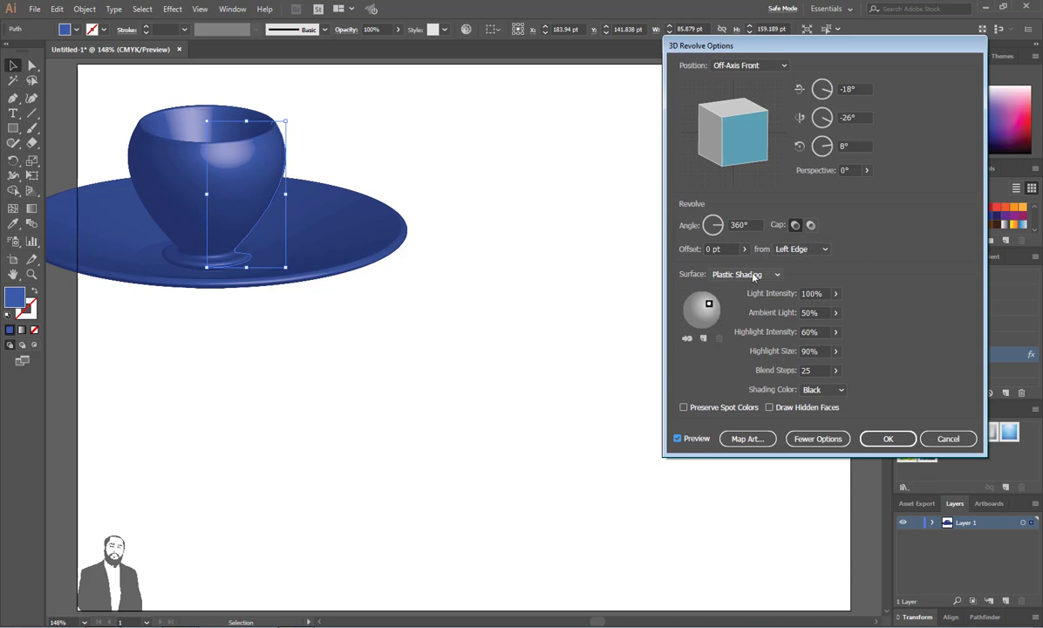
pyautogui.click(744, 249)
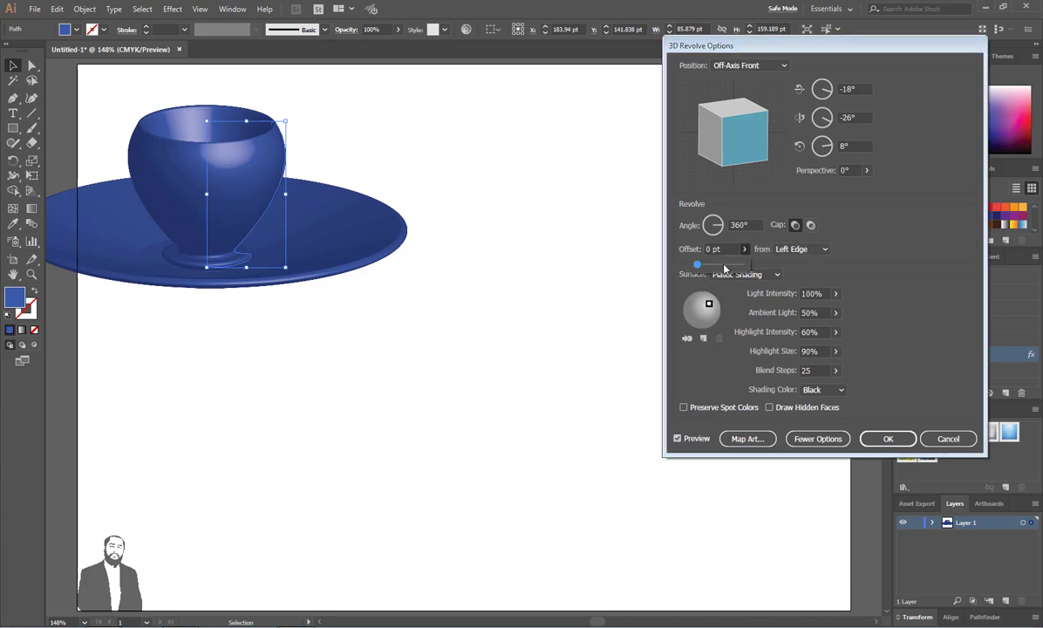
pyautogui.click(774, 272)
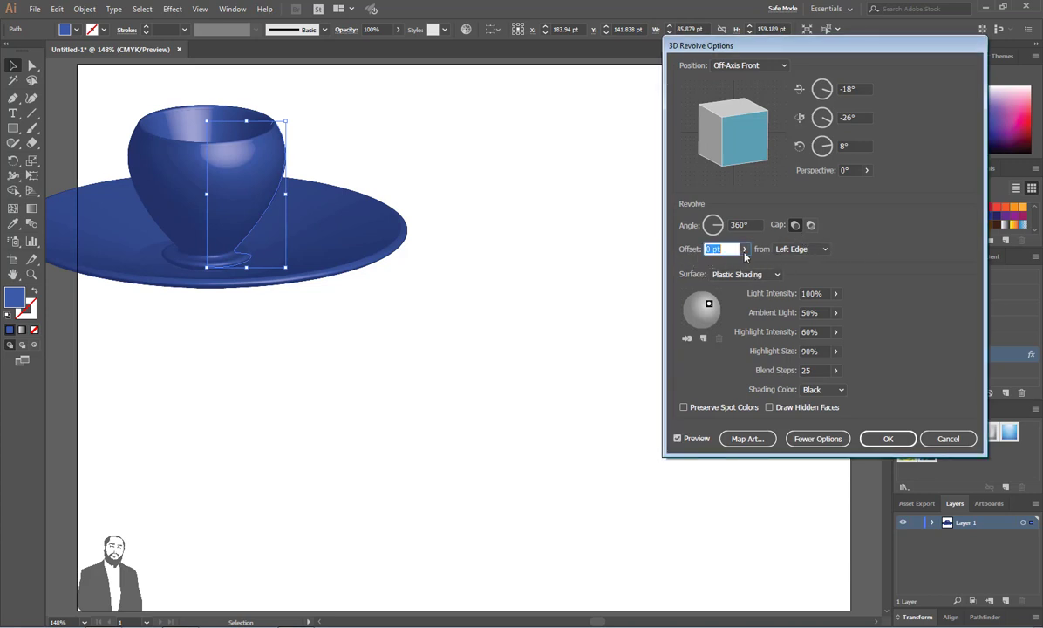
pyautogui.click(744, 249)
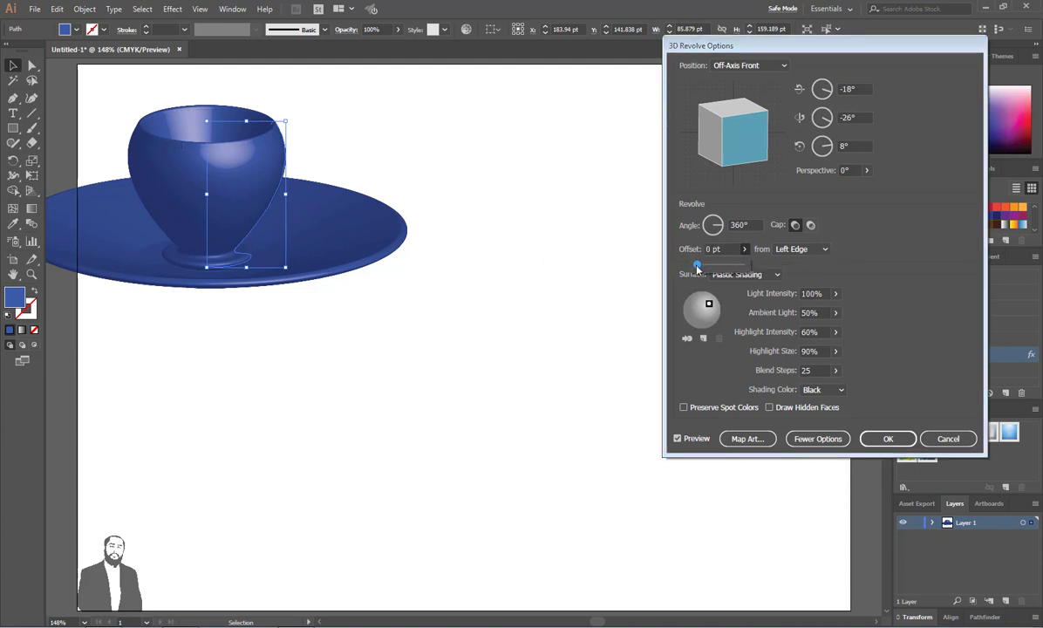
pyautogui.moveTo(697, 269); pyautogui.dragTo(703, 270)
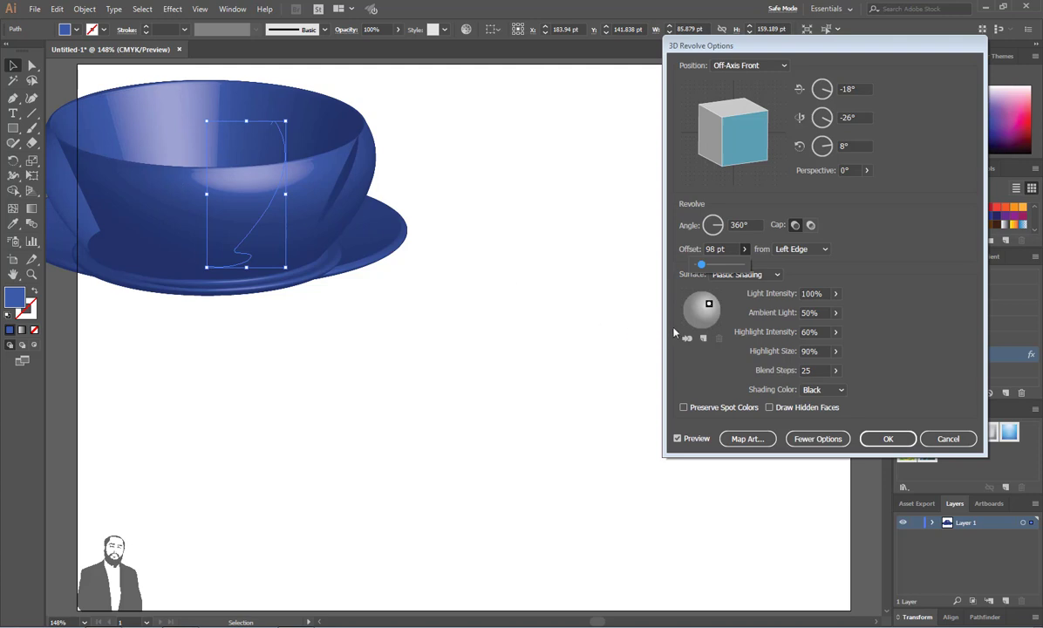
pyautogui.moveTo(703, 269); pyautogui.dragTo(696, 265)
# Try revolving the cup profile around its right edge instead of the left, and discard the 3D Revolve changes.
pyautogui.click(827, 253)
pyautogui.click(825, 250)
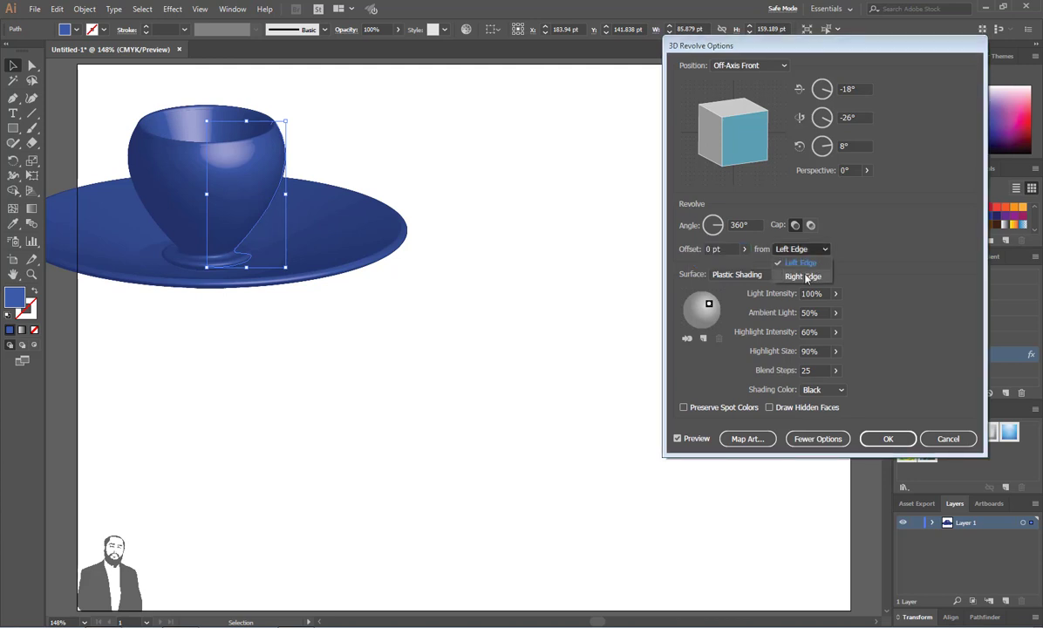
pyautogui.click(804, 277)
pyautogui.press('Up')
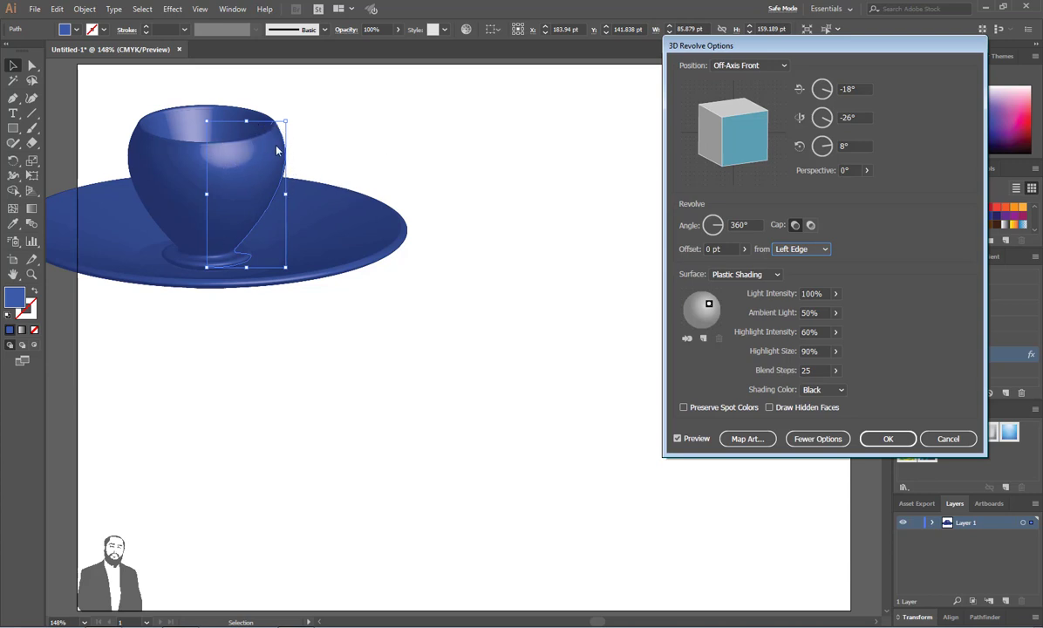
pyautogui.click(825, 249)
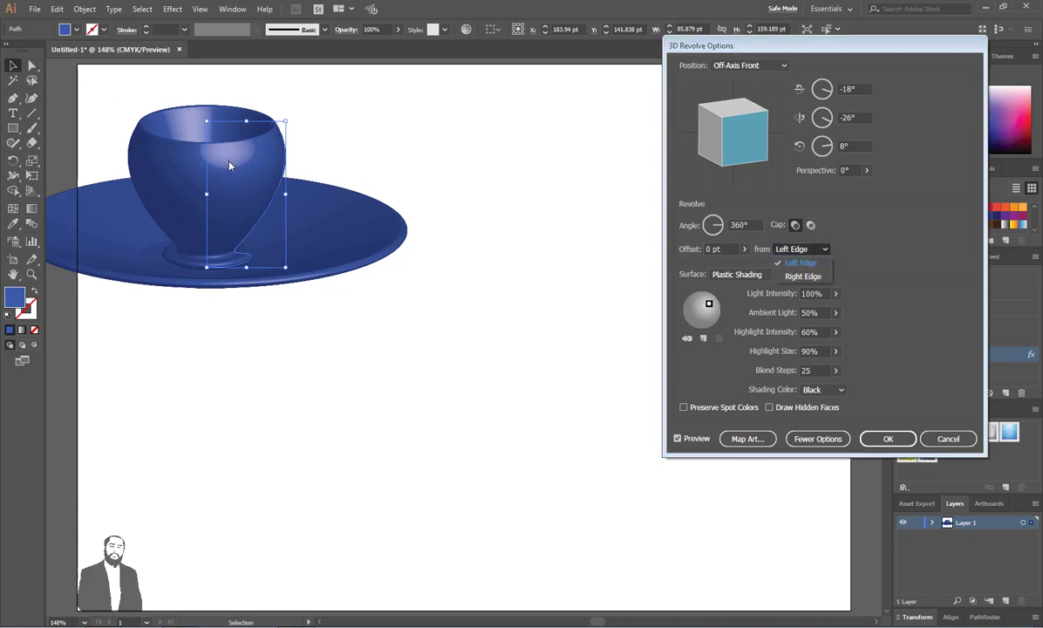
pyautogui.click(801, 275)
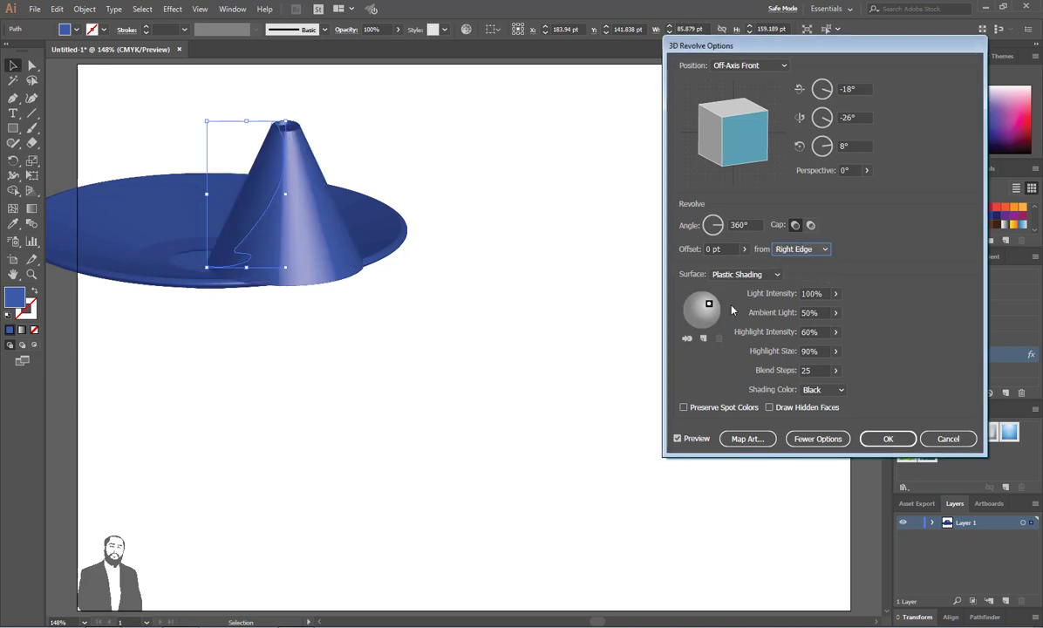
pyautogui.press('Escape')
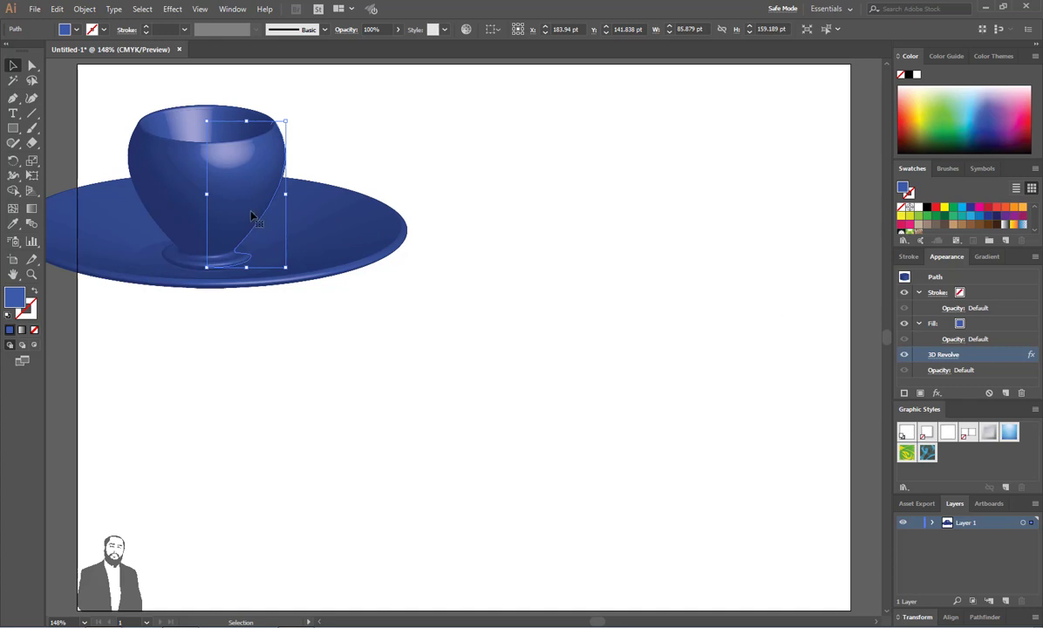
# Select the saucer together with the cup and move both inward and down until the whole saucer lies on the artboard.
pyautogui.click(179, 273)
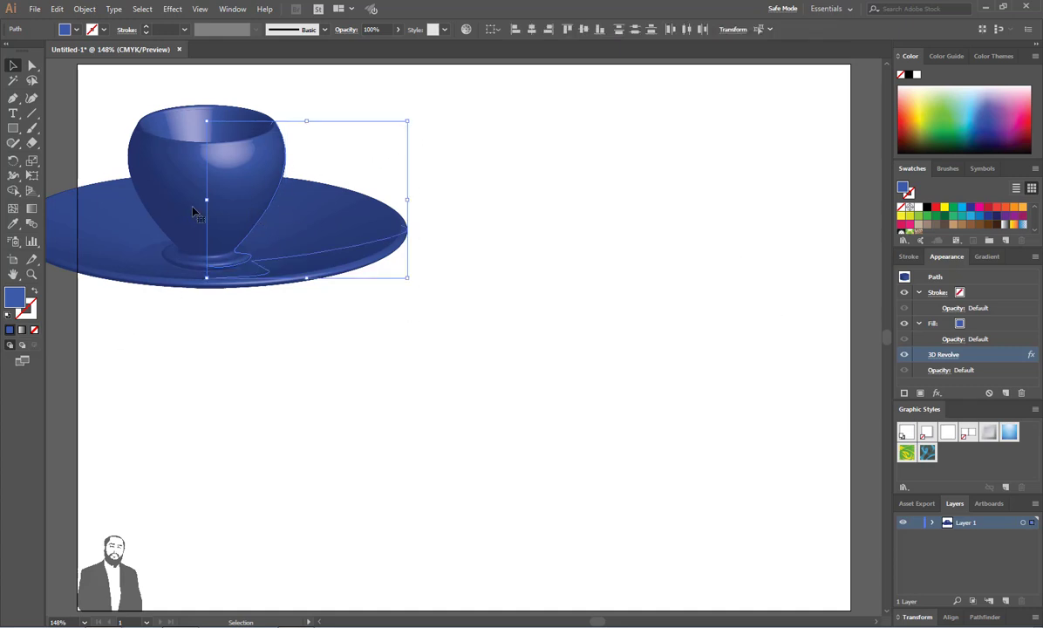
pyautogui.moveTo(193, 212); pyautogui.dragTo(318, 253)
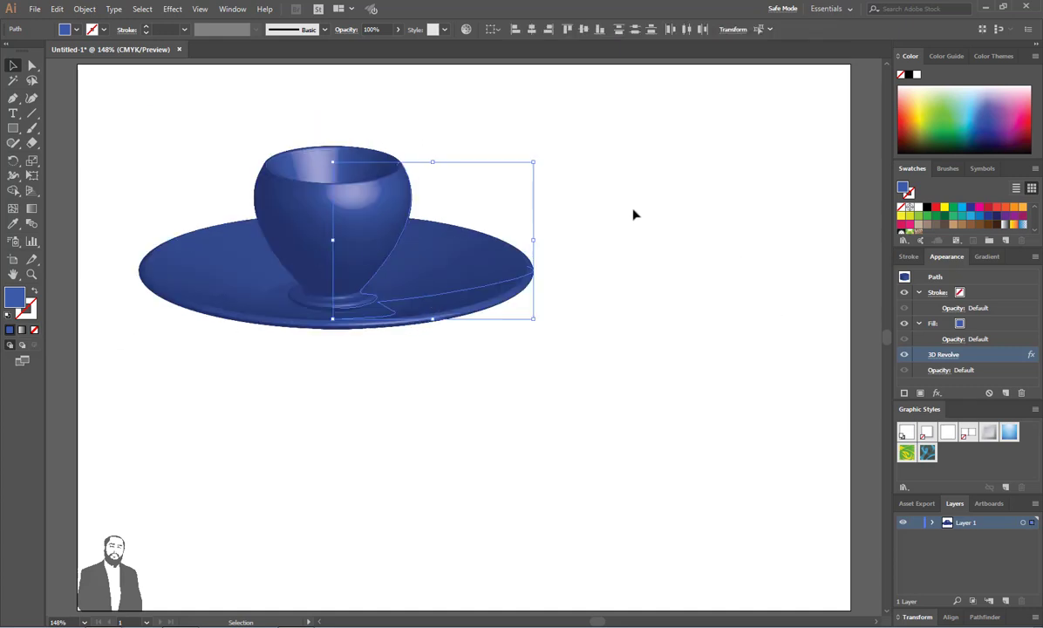
pyautogui.click(611, 214)
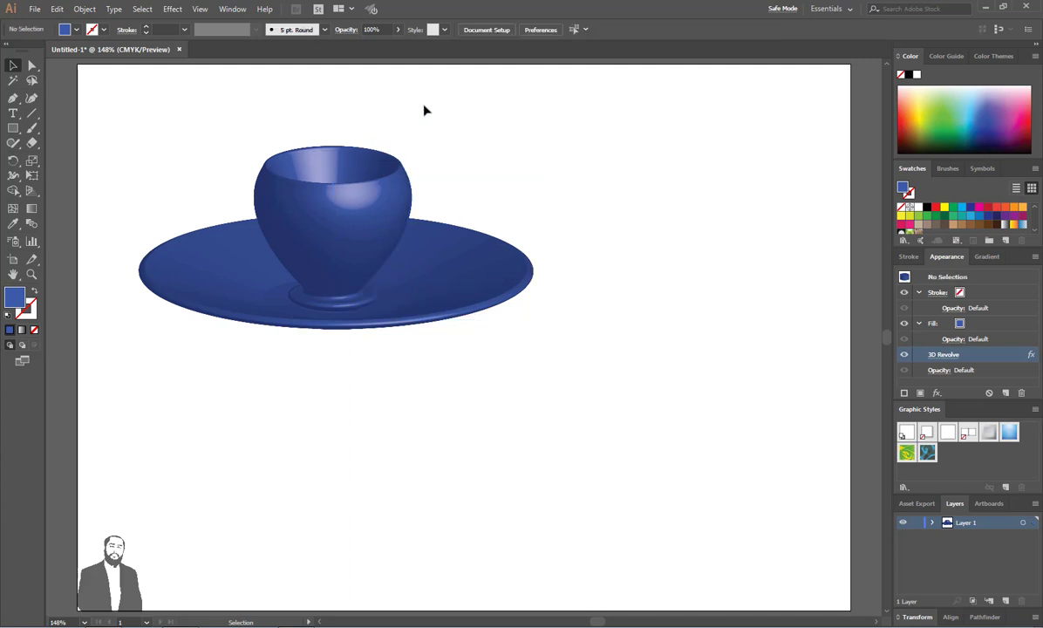
pyautogui.moveTo(424, 105); pyautogui.dragTo(225, 294)
pyautogui.moveTo(573, 143); pyautogui.dragTo(288, 392)
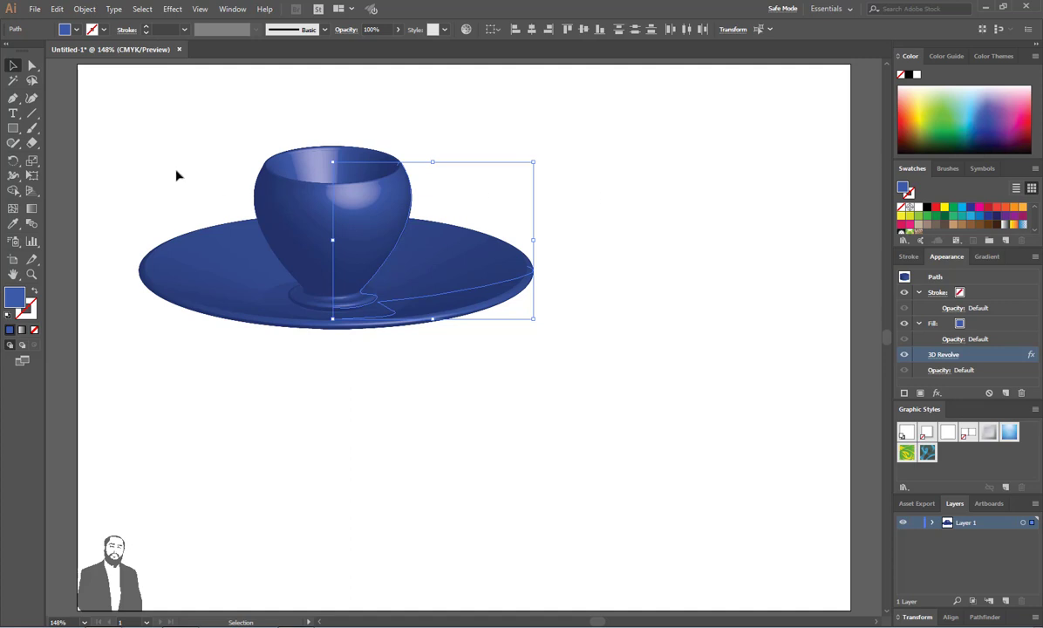
pyautogui.moveTo(165, 161); pyautogui.dragTo(332, 307)
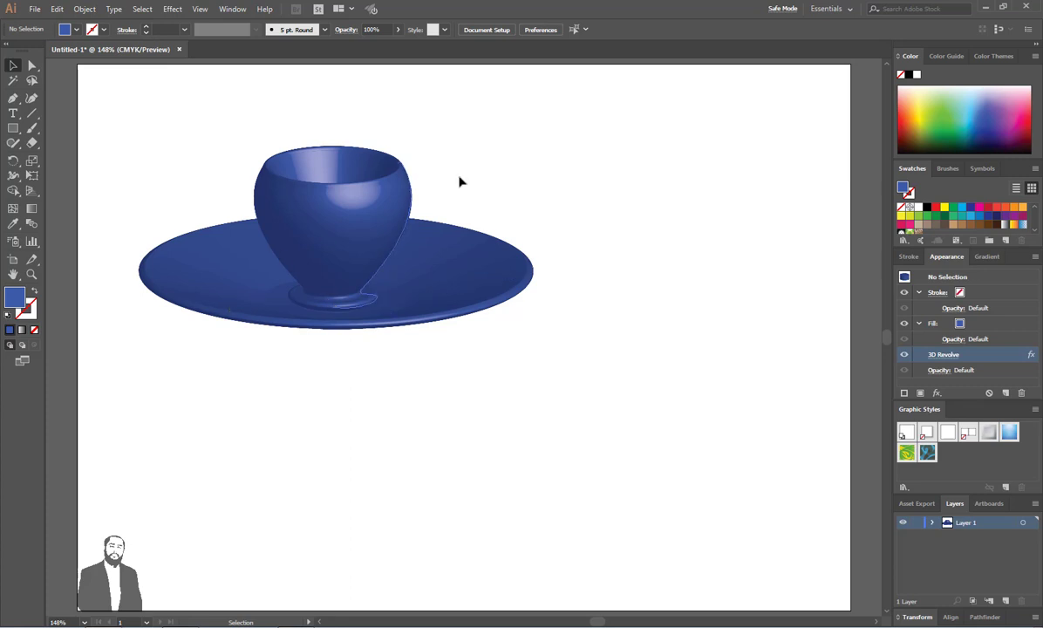
pyautogui.moveTo(461, 139); pyautogui.dragTo(245, 406)
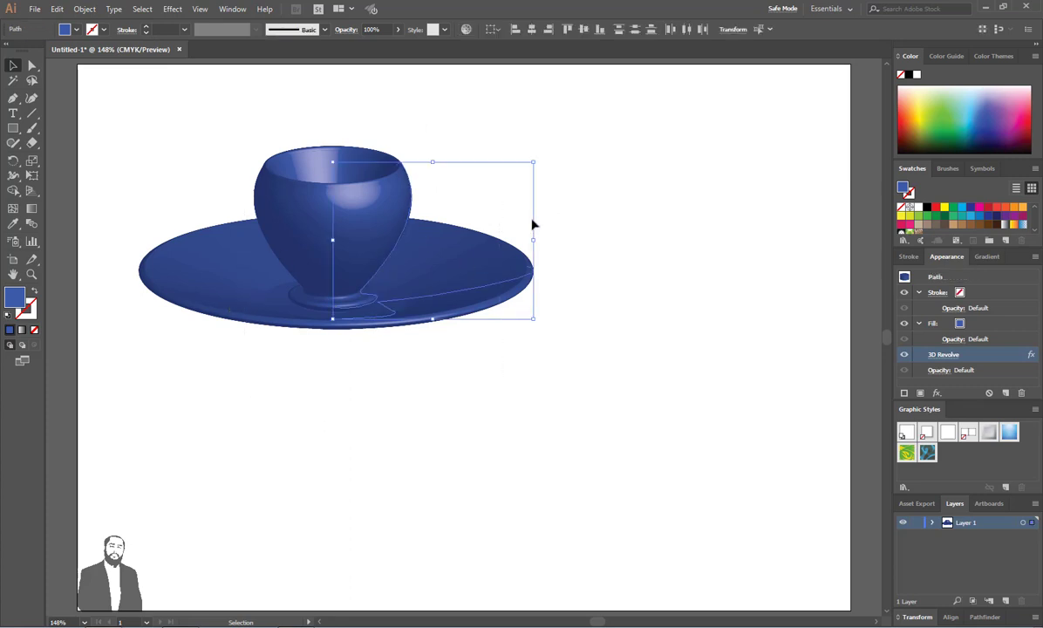
pyautogui.click(622, 160)
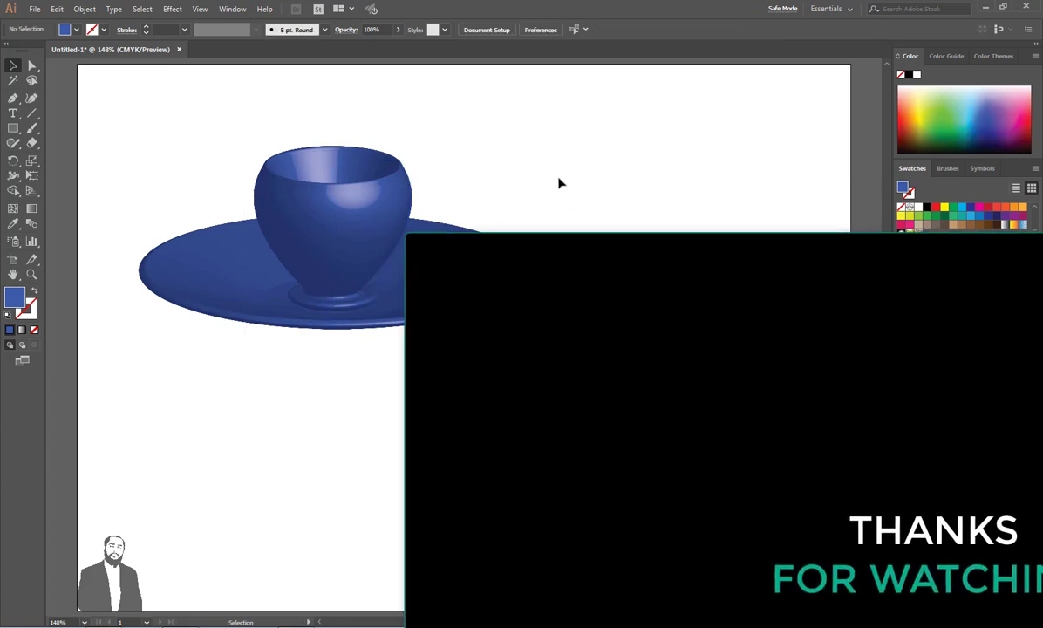